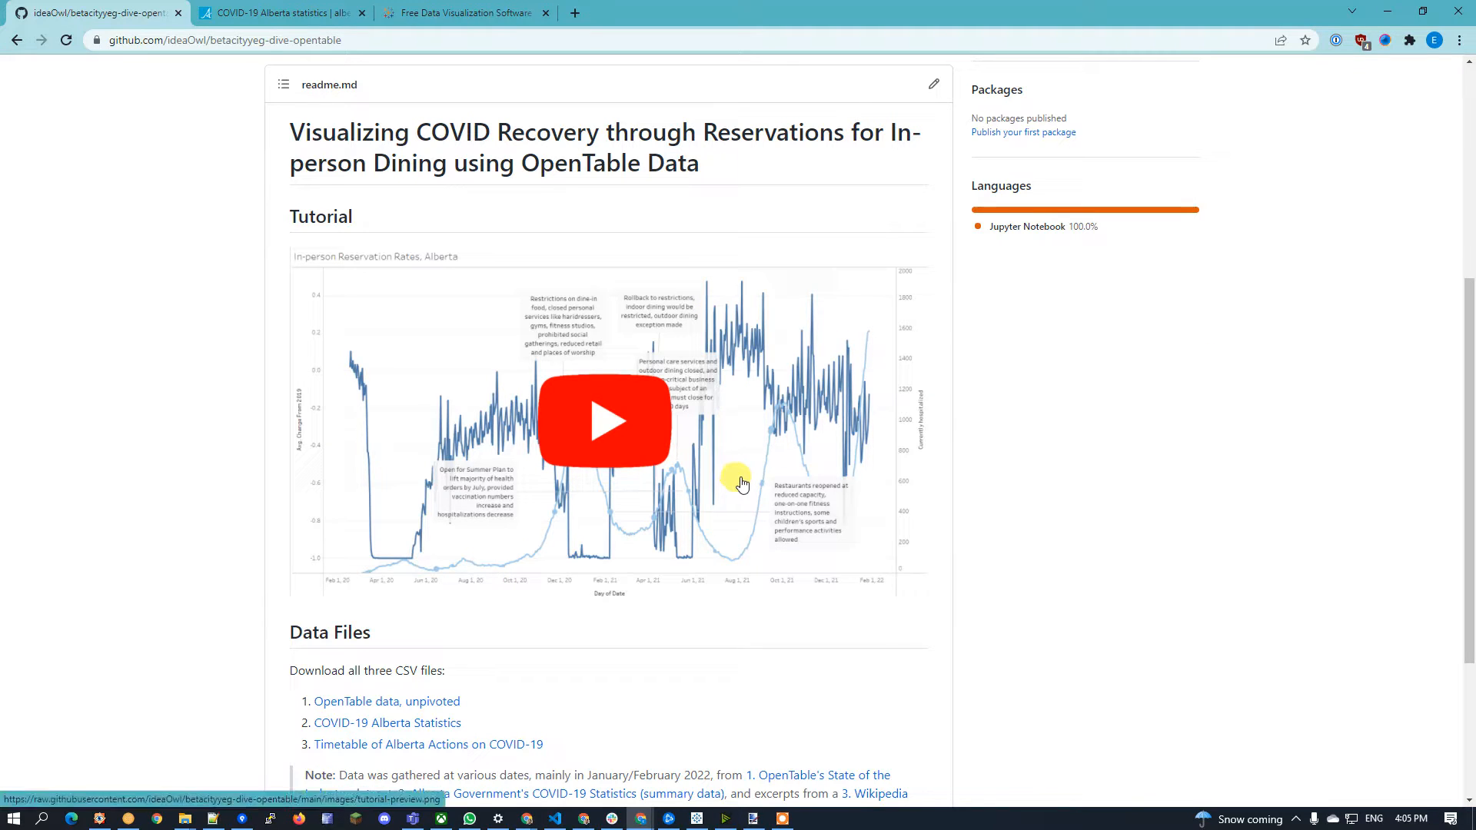
{"action": "right_click", "coordinate": [422, 701]}
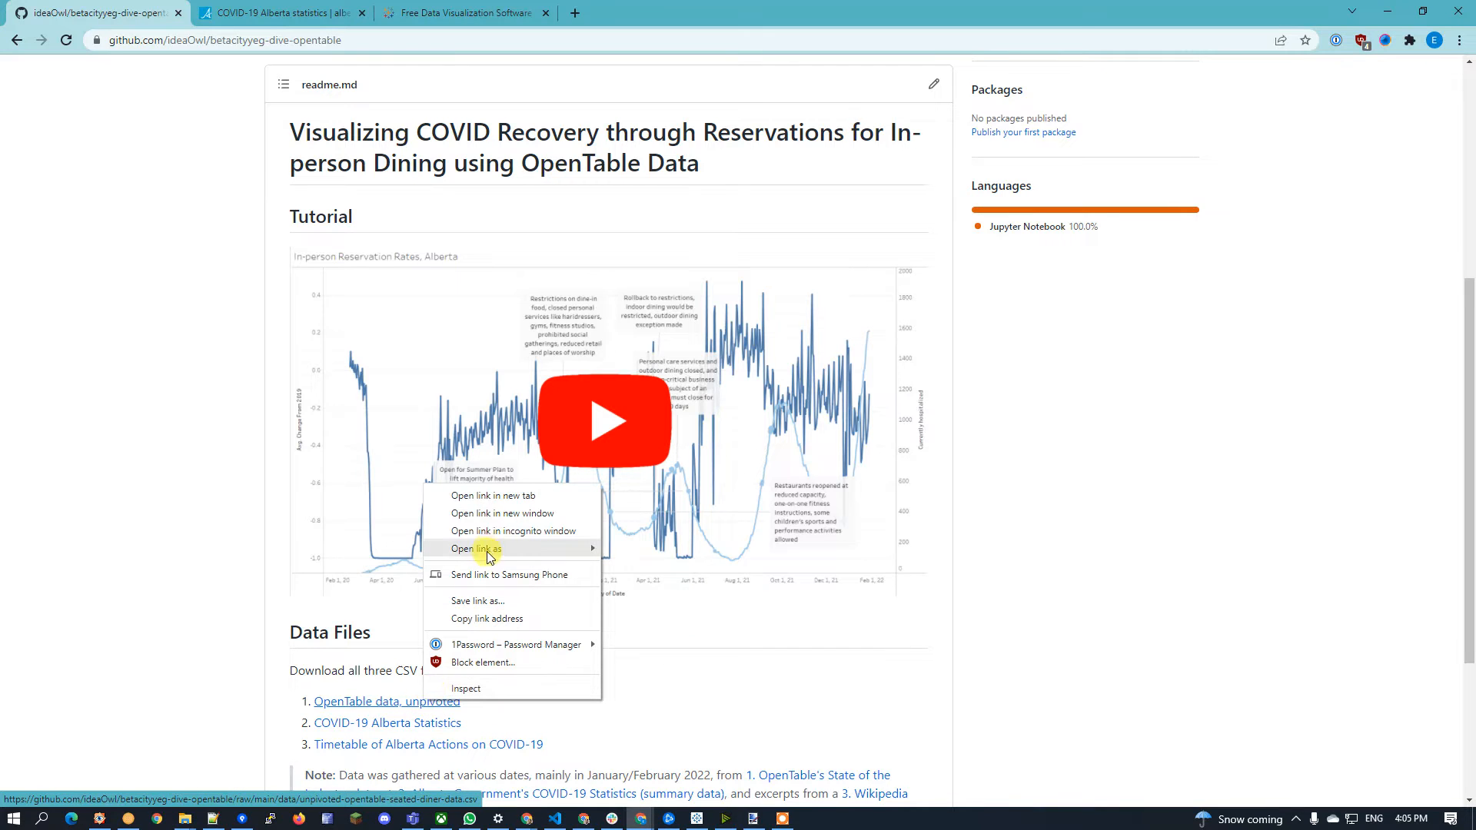
{"action": "mouse_move", "coordinate": [490, 554]}
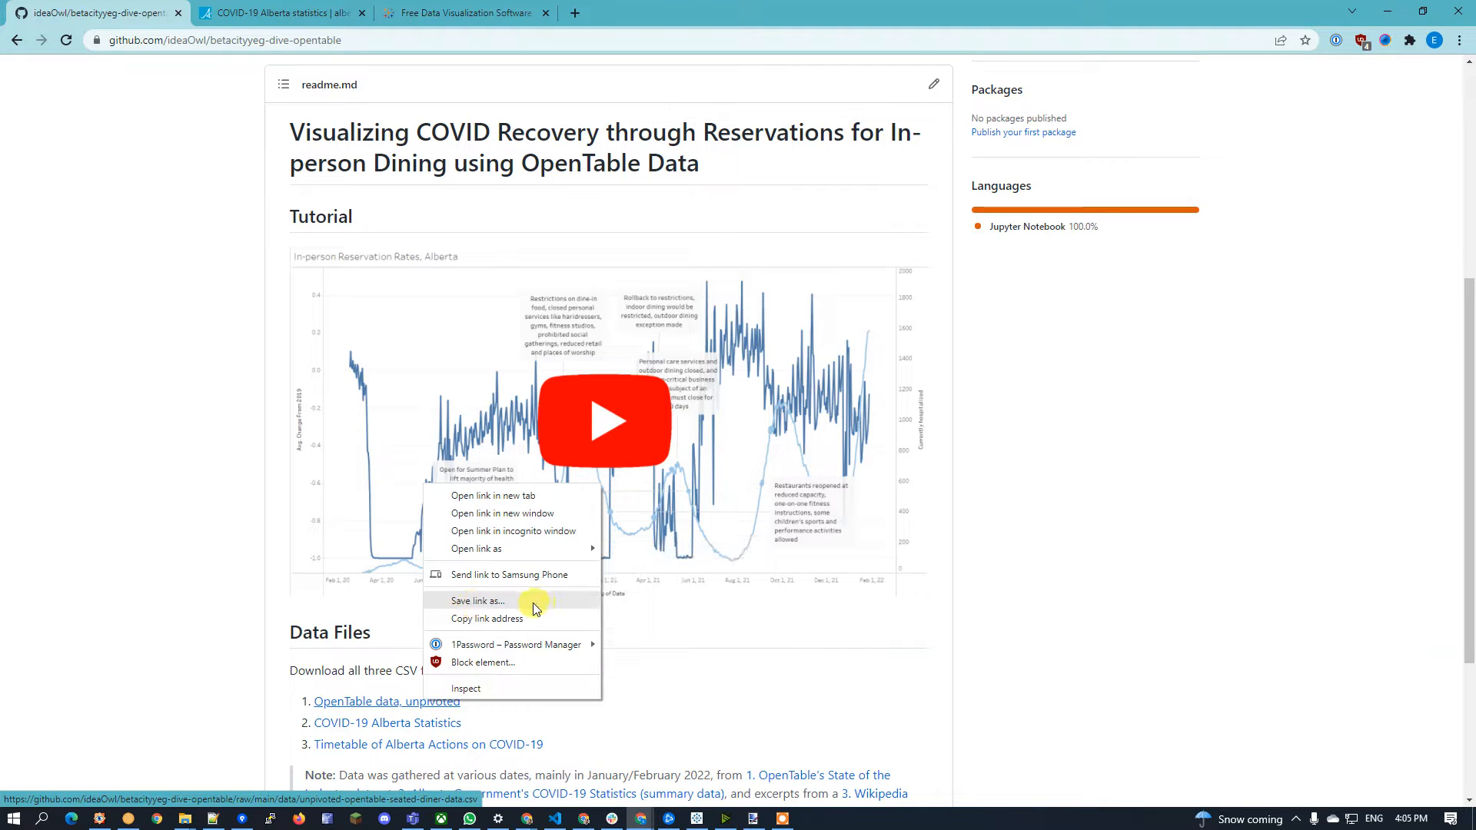
{"action": "left_click", "coordinate": [815, 689]}
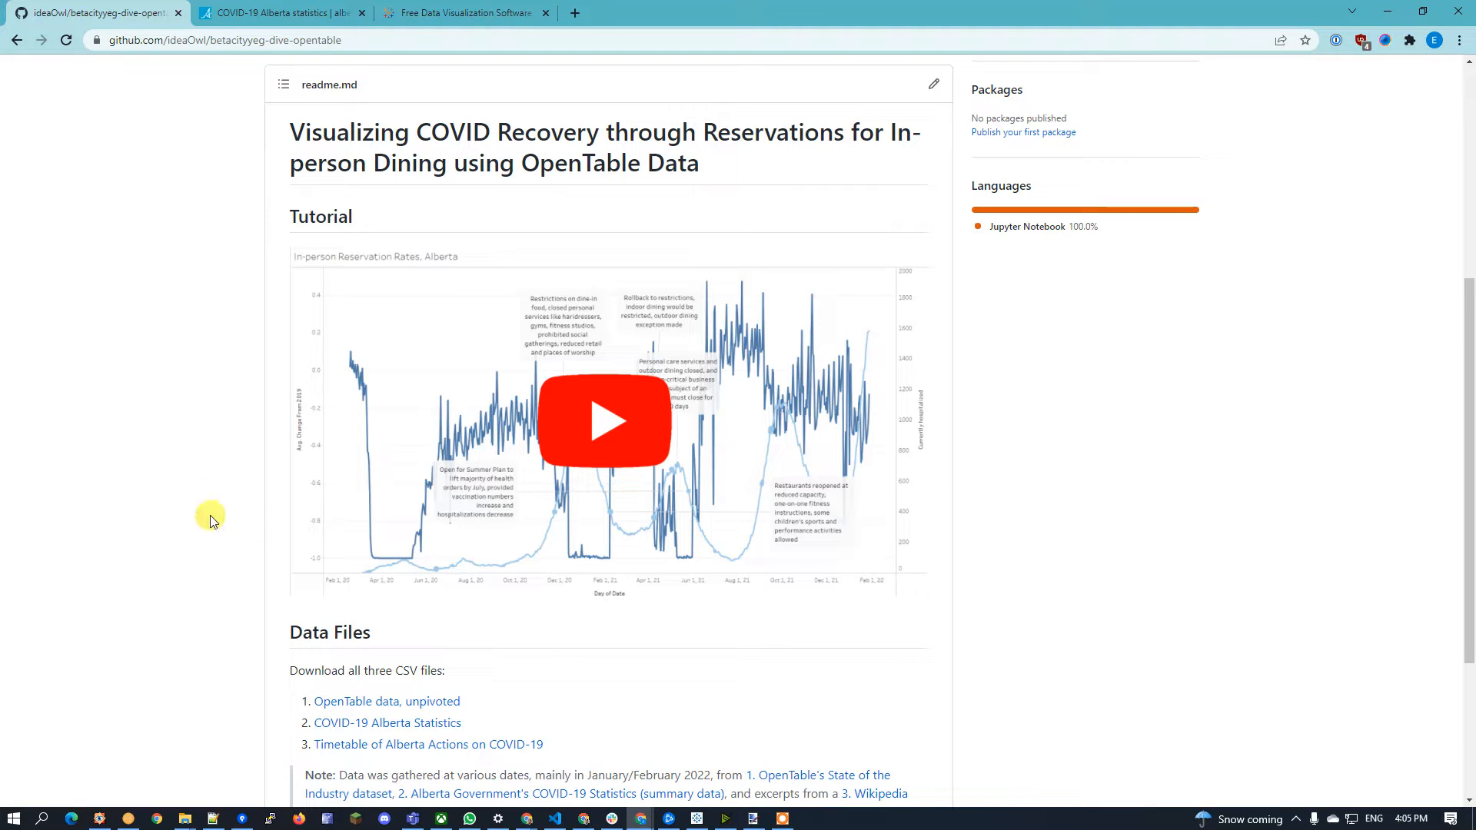
Step: Open the GitHub profile page github.com/ideaOwl in a new browser tab
{"action": "left_click_drag", "start_coordinate": [206, 39], "coordinate": [66, 42]}
{"action": "key", "text": "ctrl+c"}
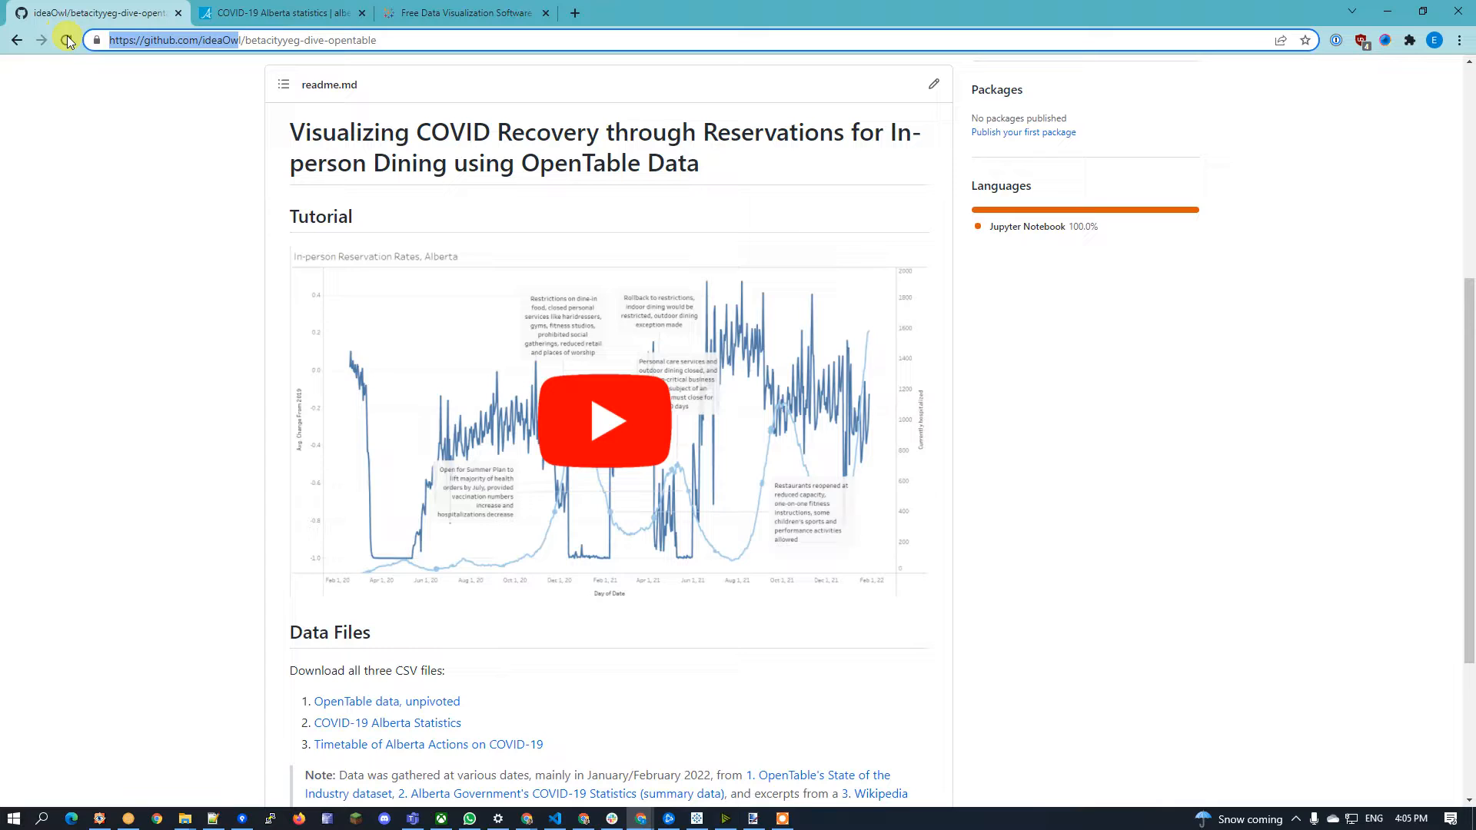
{"action": "left_click", "coordinate": [573, 13]}
{"action": "key", "text": "ctrl+v"}
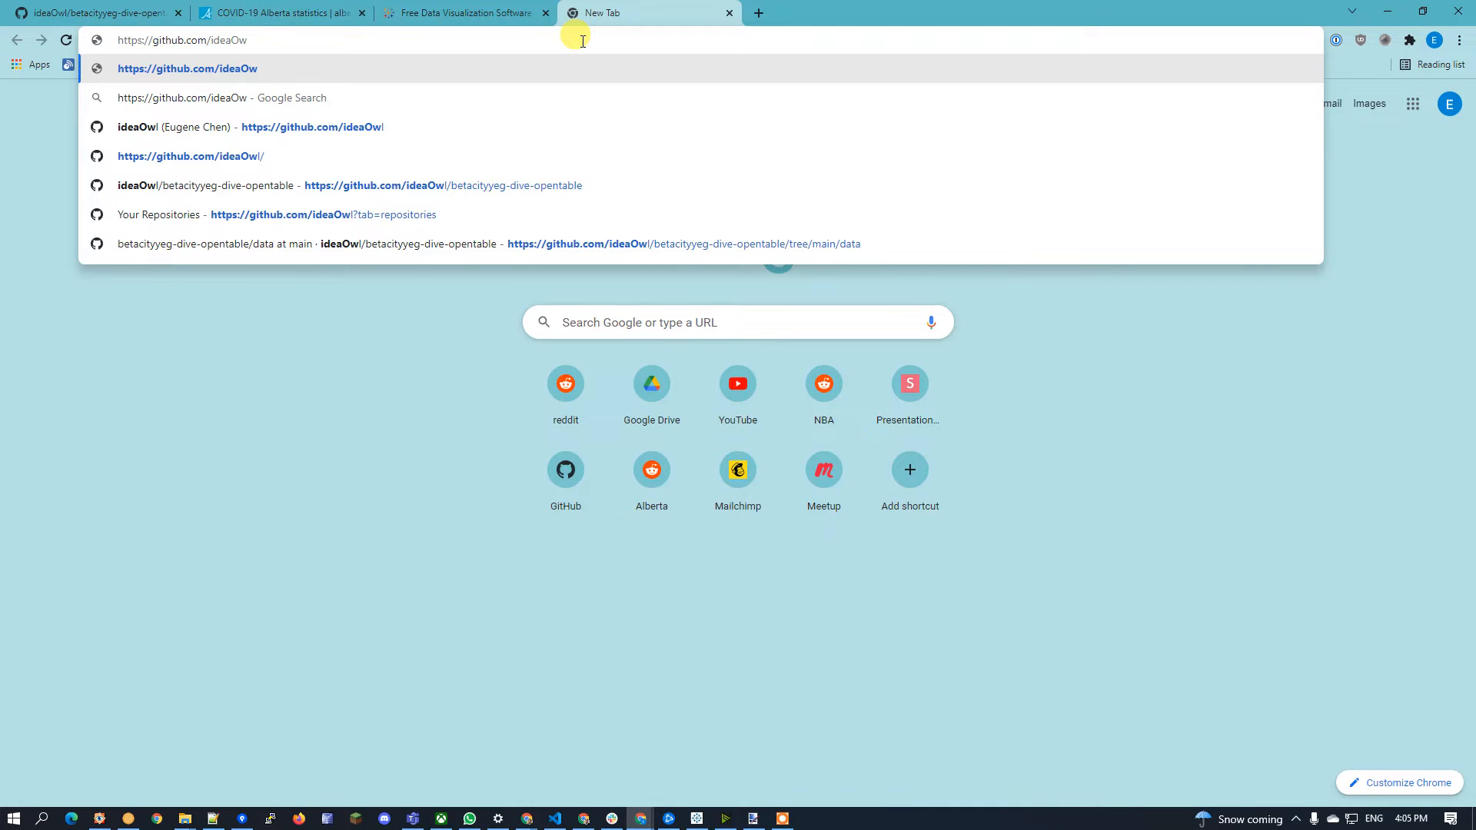
{"action": "type", "text": "l"}
{"action": "key", "text": "Return"}
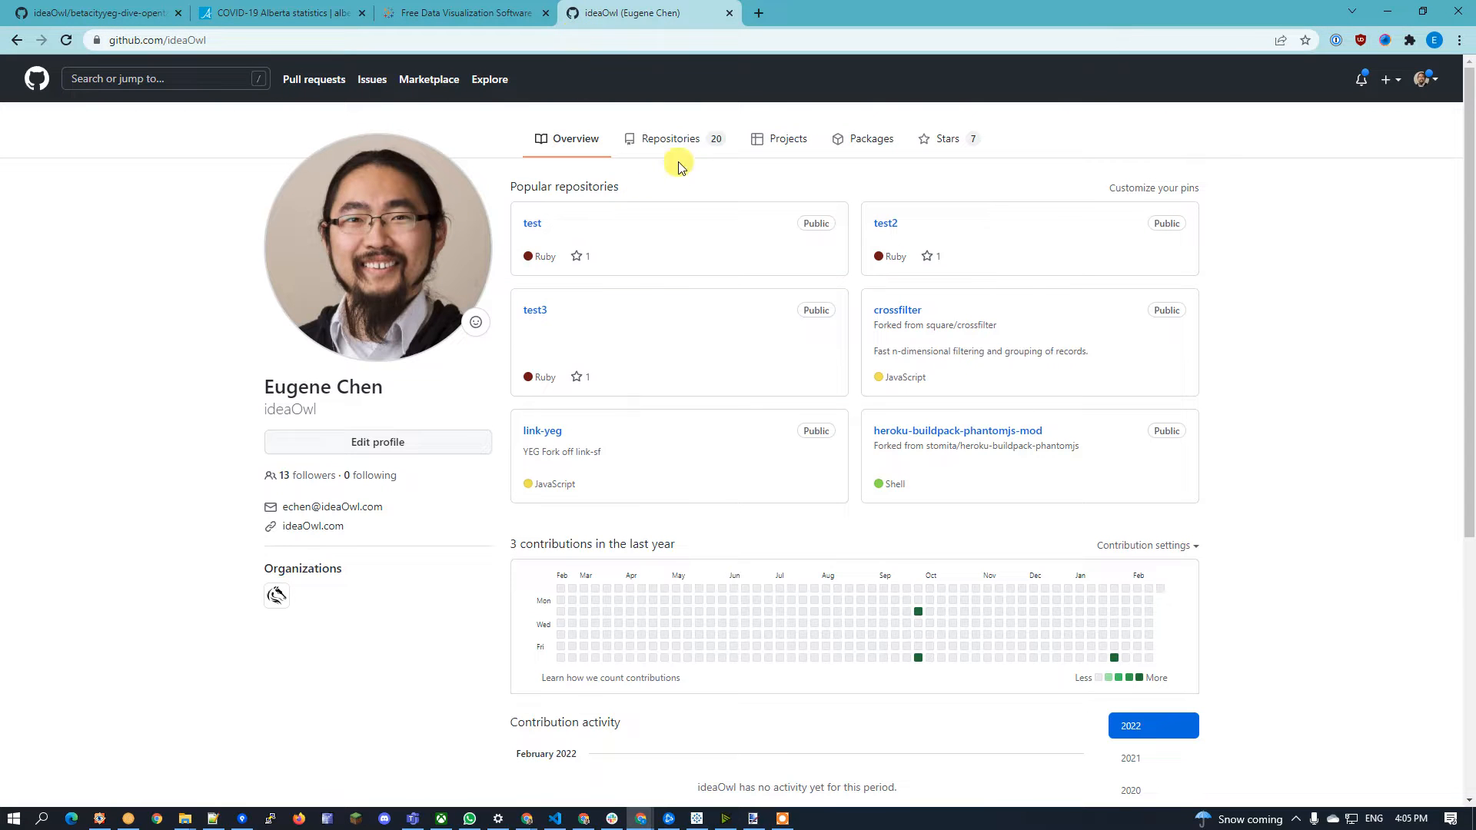
Step: Open the betacityyeg-dive-opentable repository from the profile's repositories, view the readme's Data Files section, and place its tab before Tableau Public's
{"action": "left_click", "coordinate": [685, 142]}
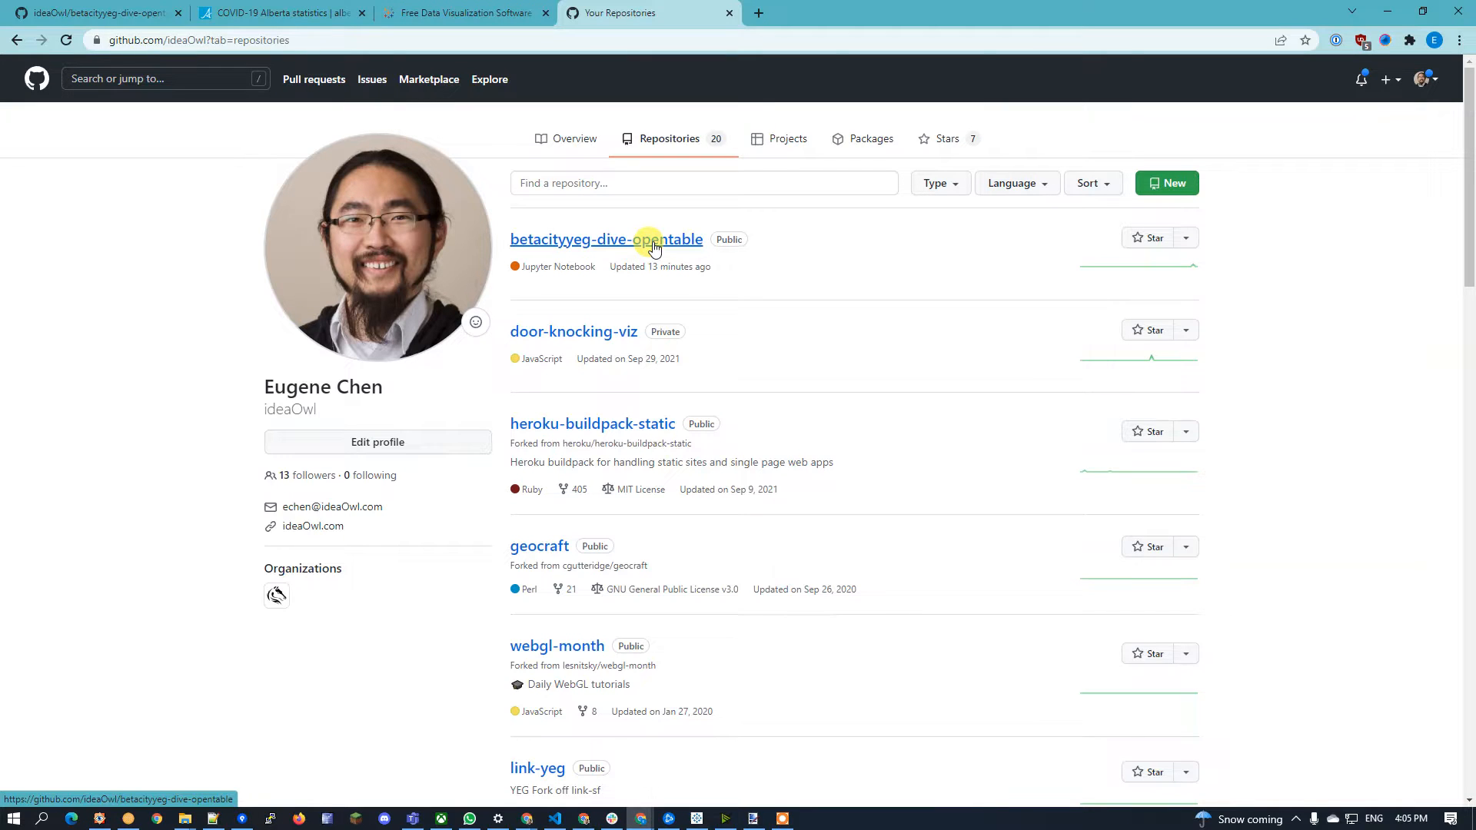
{"action": "left_click", "coordinate": [653, 246]}
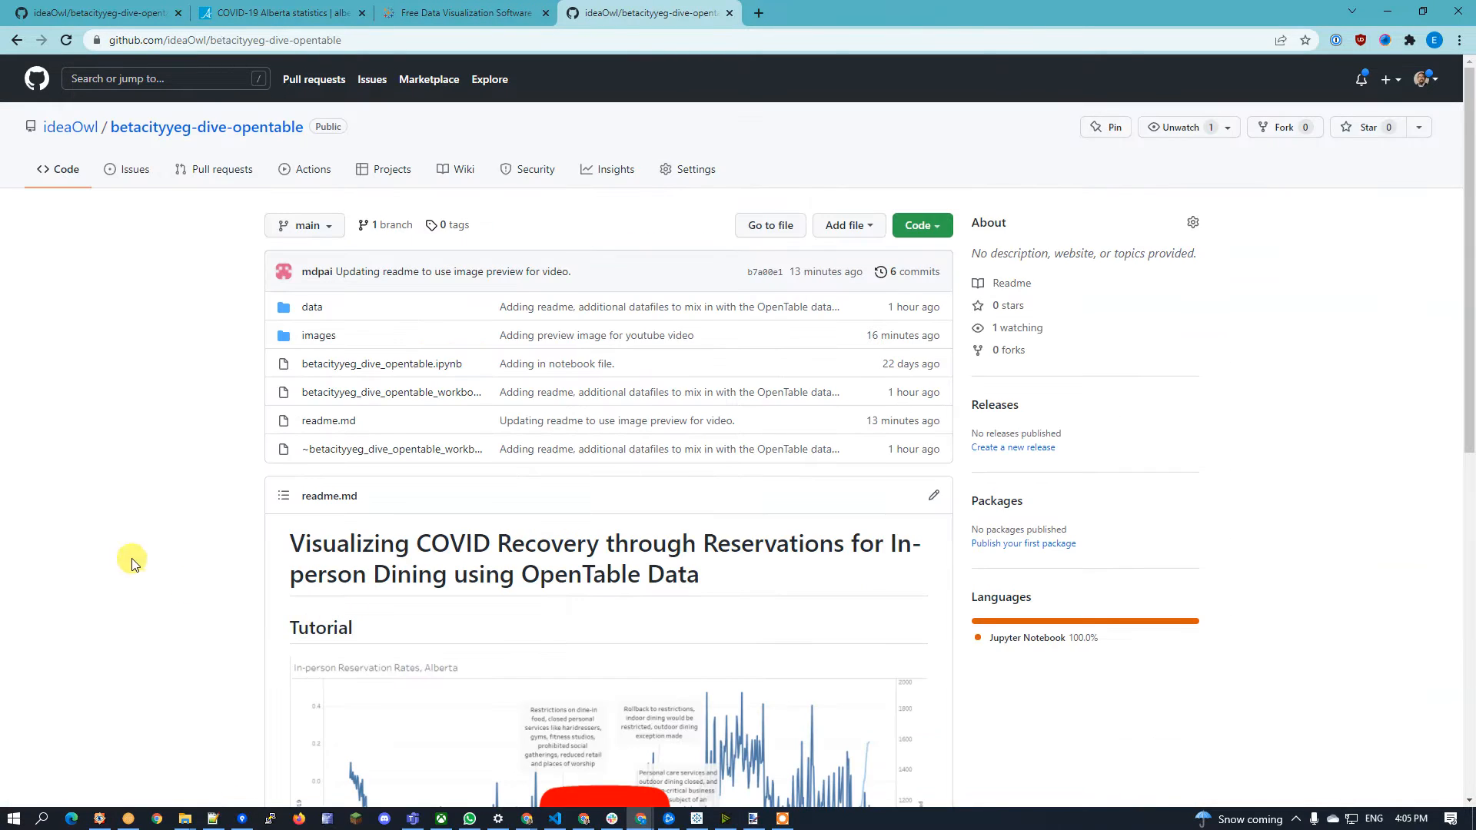
{"action": "scroll", "coordinate": [125, 542], "scroll_direction": "down", "scroll_amount": 3}
{"action": "scroll", "coordinate": [126, 542], "scroll_direction": "down", "scroll_amount": 3}
{"action": "scroll", "coordinate": [125, 542], "scroll_direction": "up", "scroll_amount": 1}
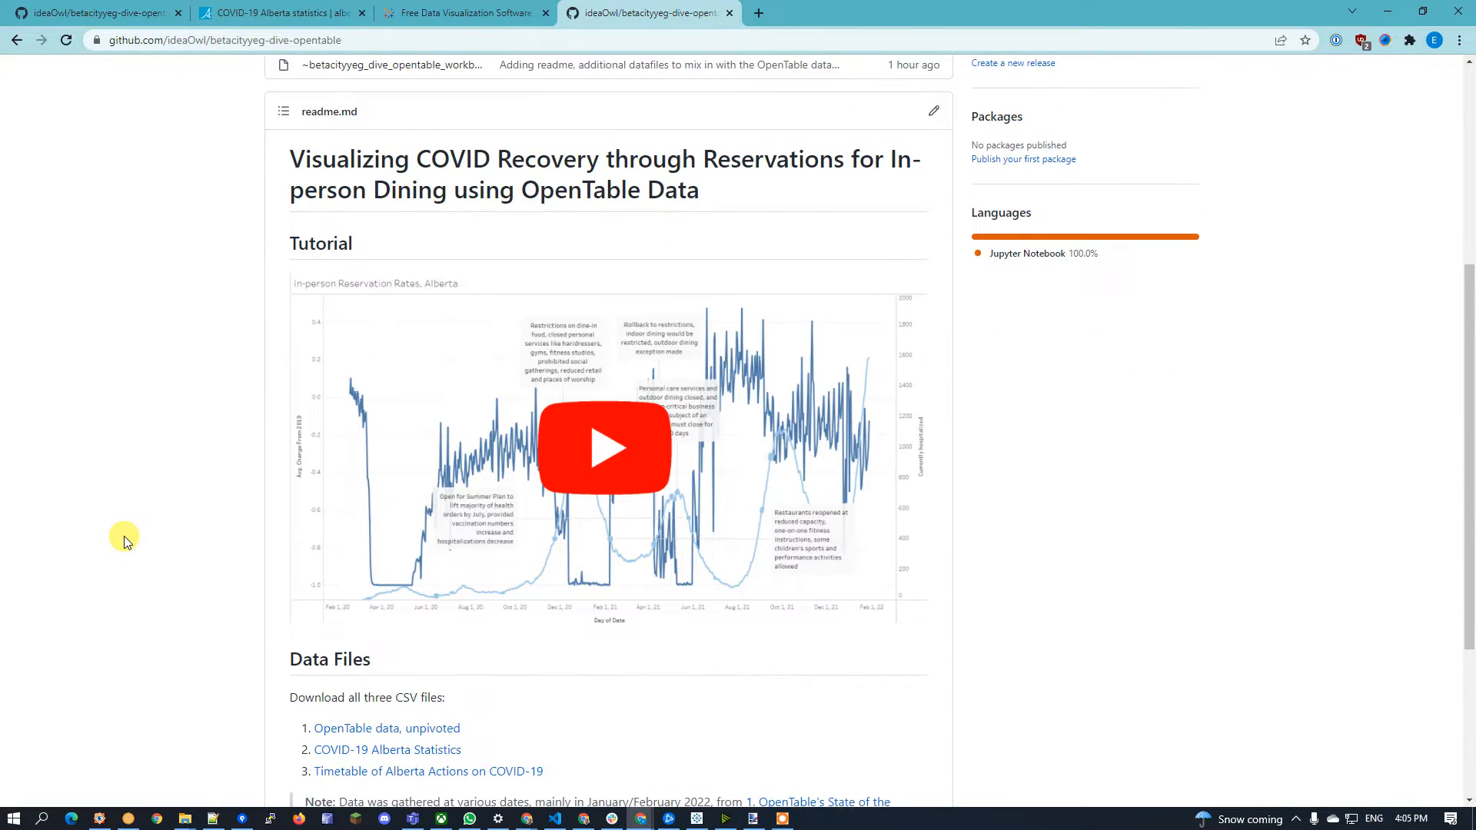
{"action": "scroll", "coordinate": [125, 542], "scroll_direction": "down", "scroll_amount": 1}
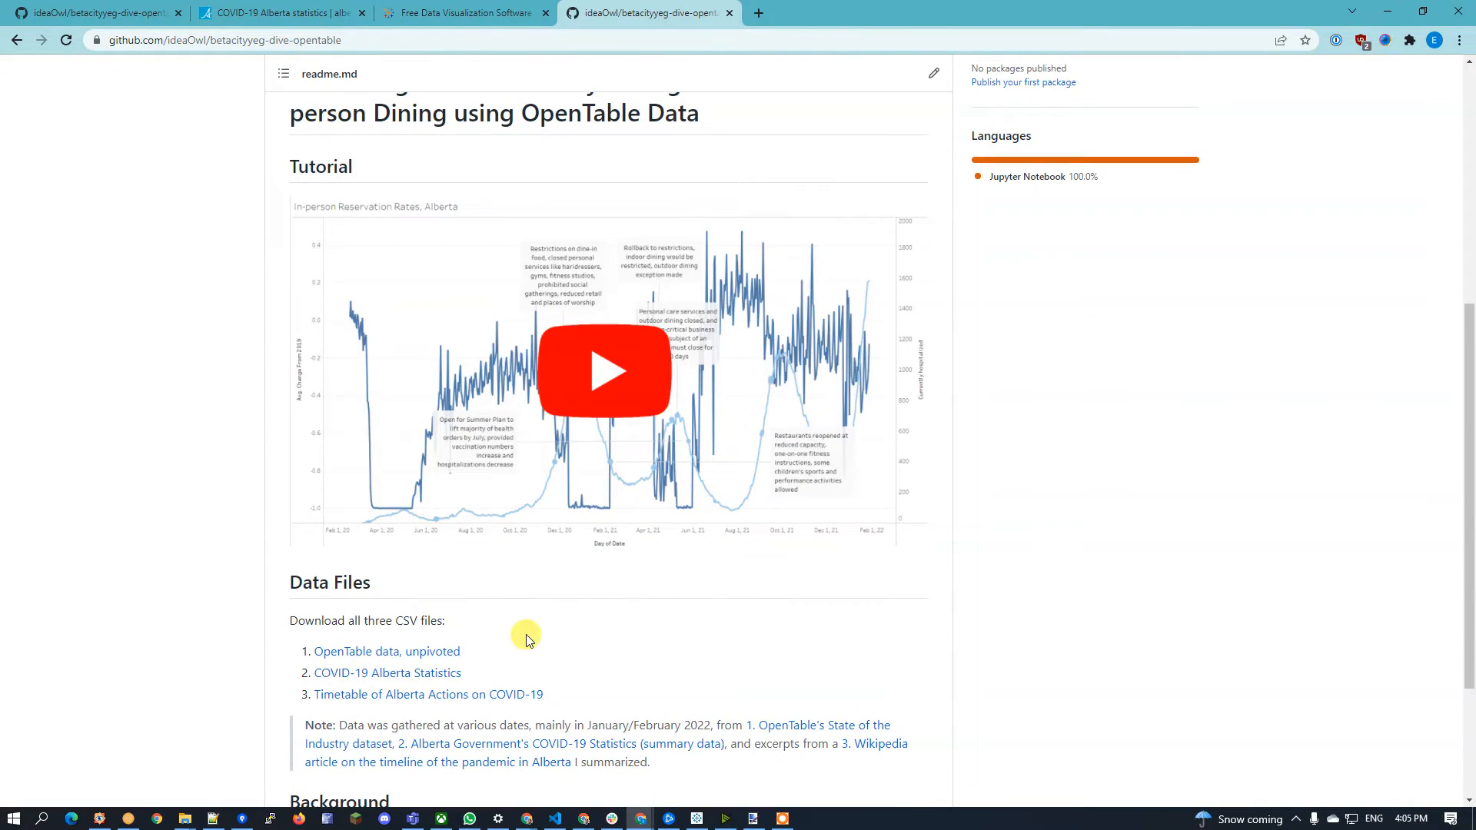
{"action": "left_click_drag", "start_coordinate": [610, 15], "coordinate": [454, 27]}
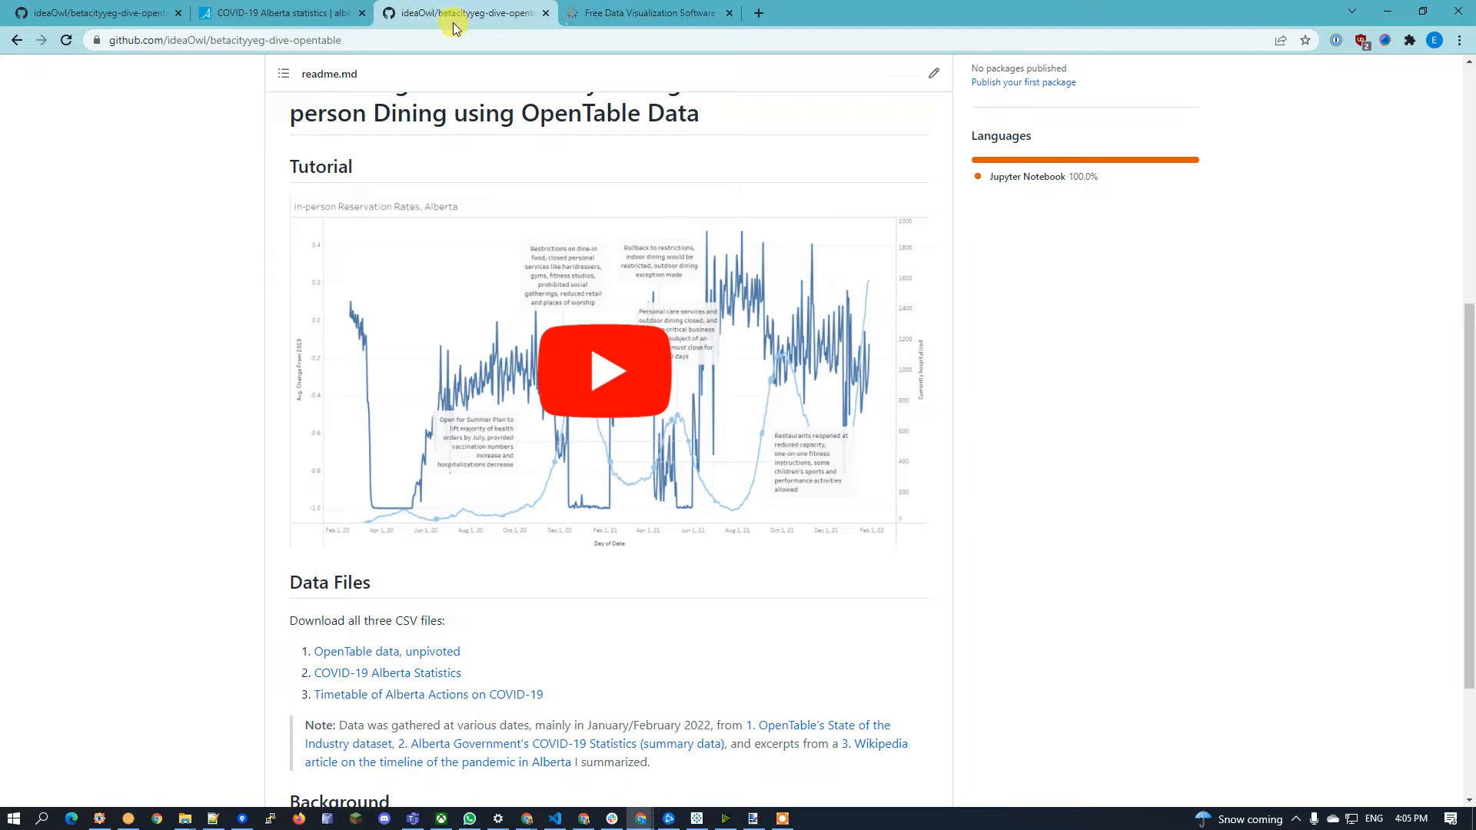
Step: Switch to Tableau Public, open the signed-in account's profile, and create a new viz
{"action": "left_click", "coordinate": [653, 21]}
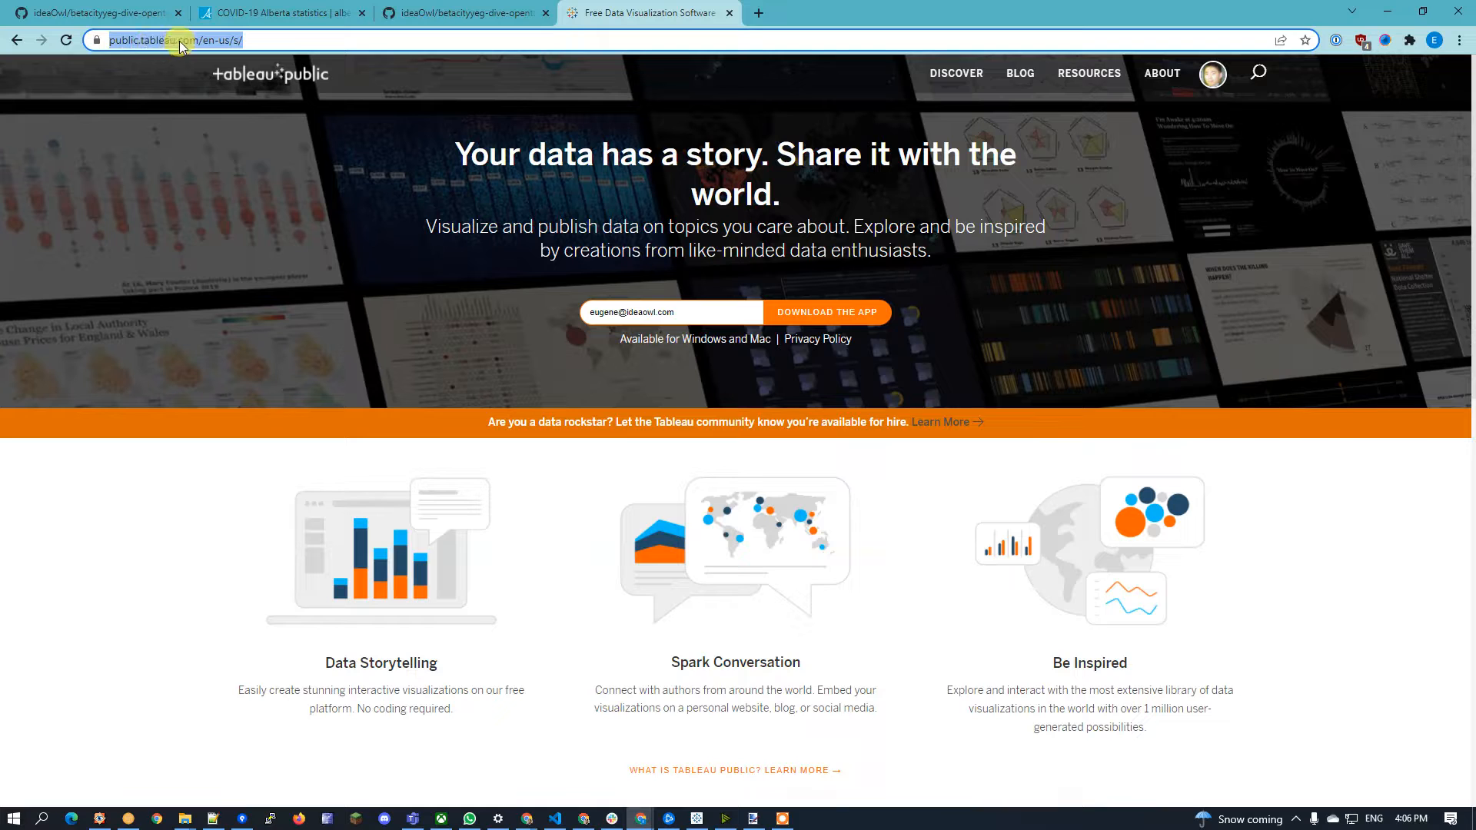
{"action": "left_click", "coordinate": [1111, 446]}
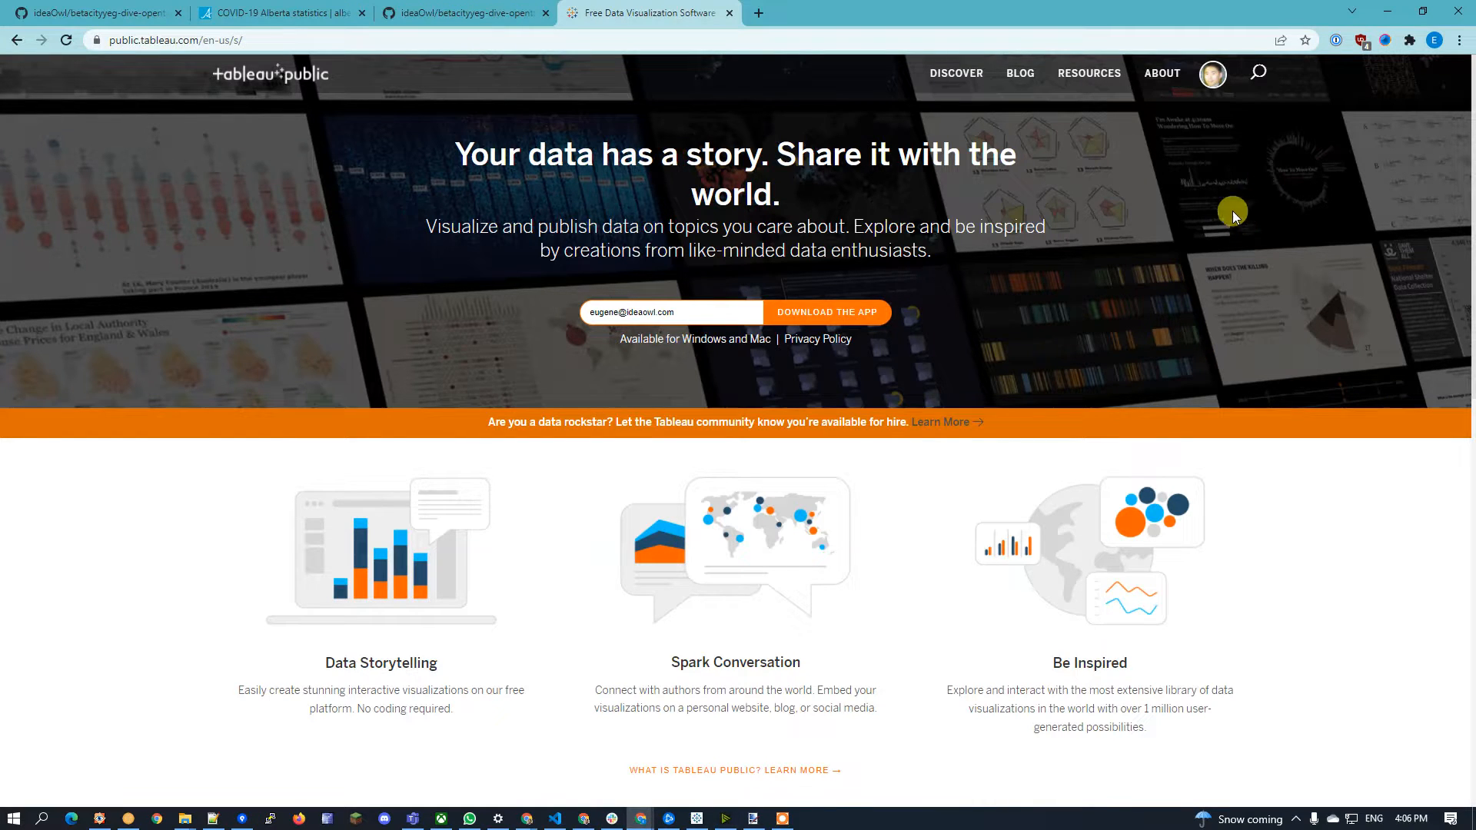
{"action": "left_click", "coordinate": [1214, 74]}
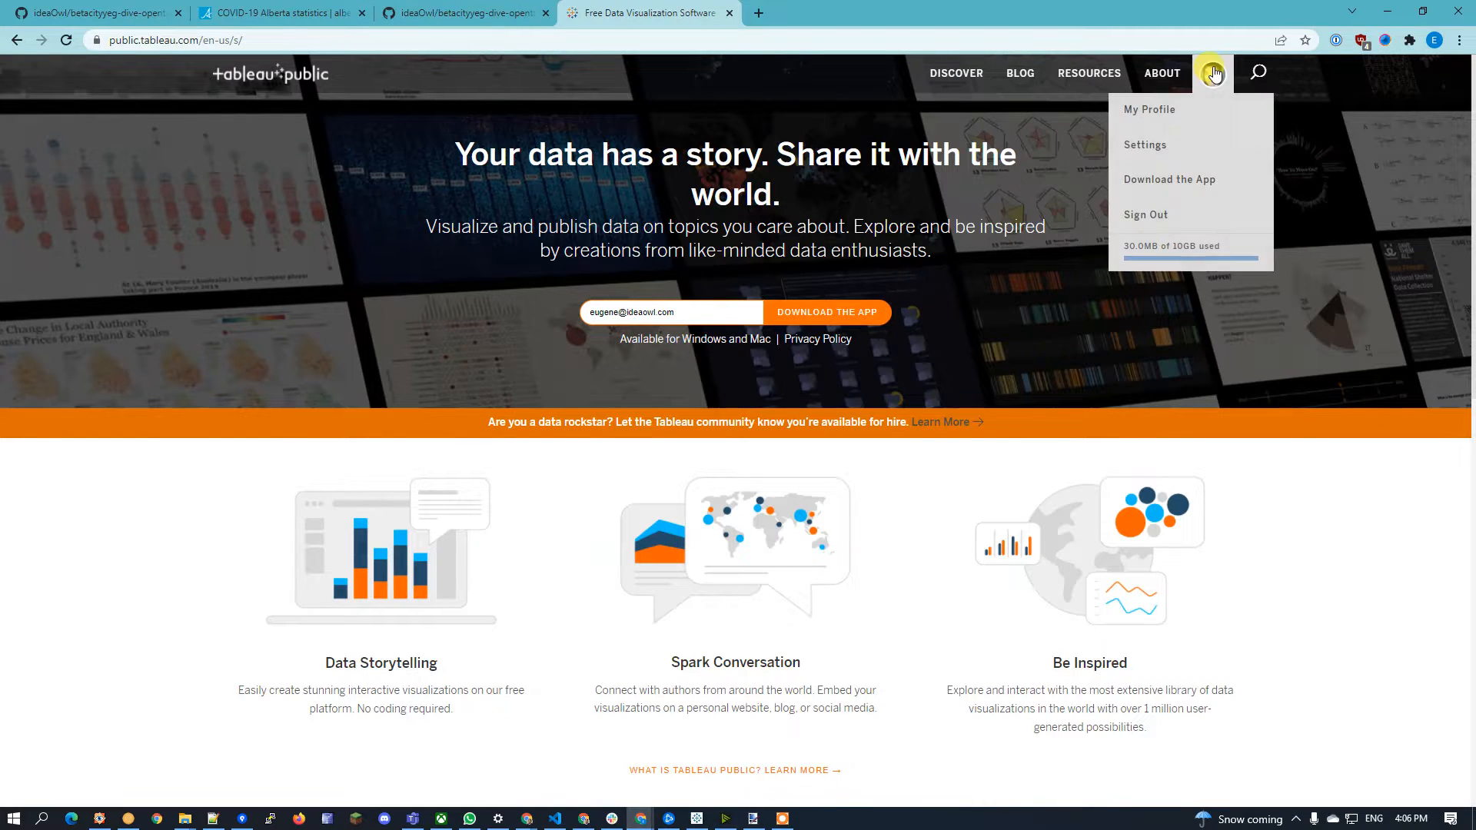
{"action": "left_click", "coordinate": [1190, 113]}
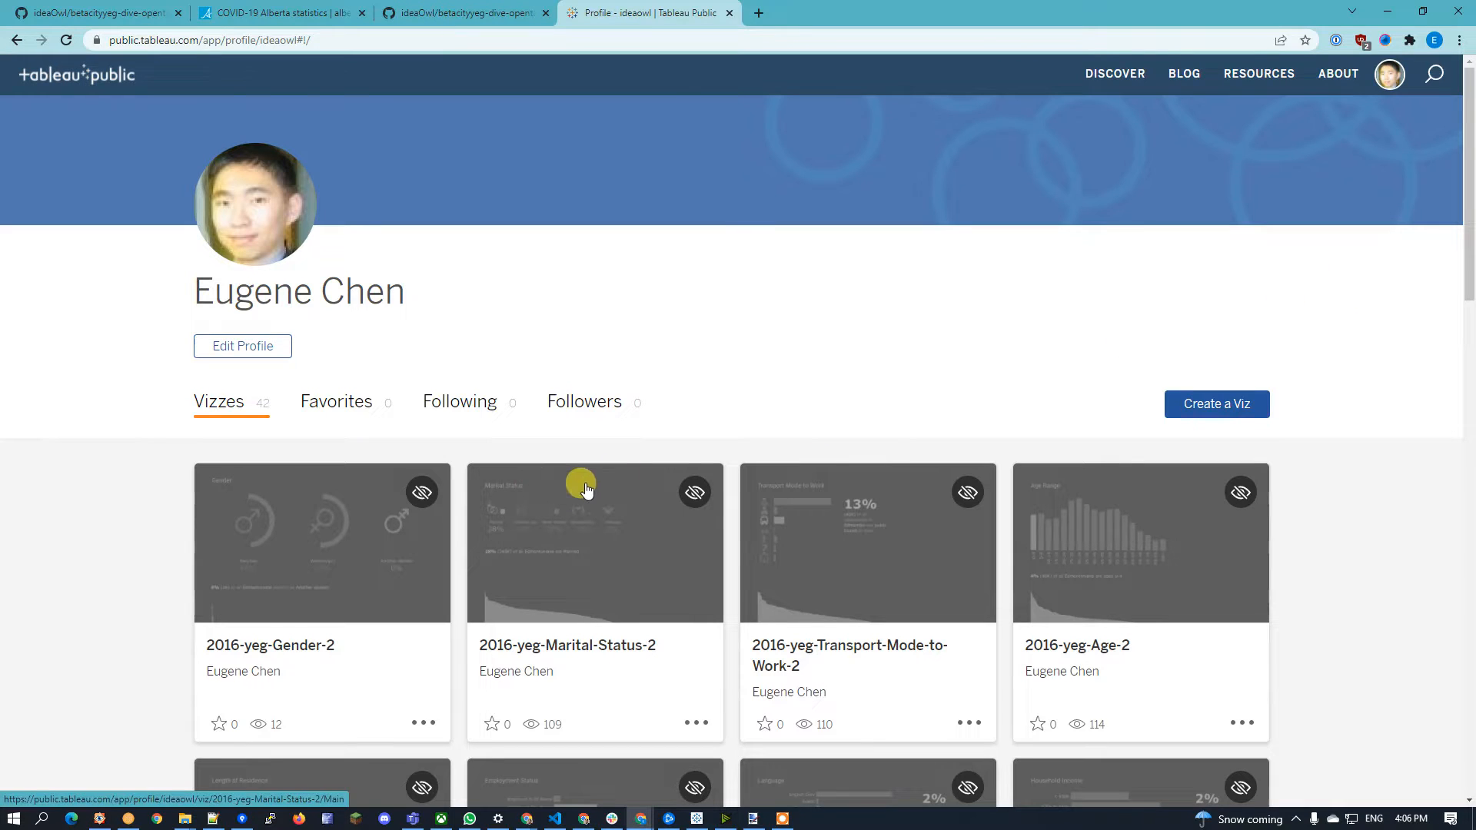
{"action": "scroll", "coordinate": [945, 391], "scroll_direction": "down", "scroll_amount": 1}
{"action": "scroll", "coordinate": [965, 384], "scroll_direction": "up", "scroll_amount": 1}
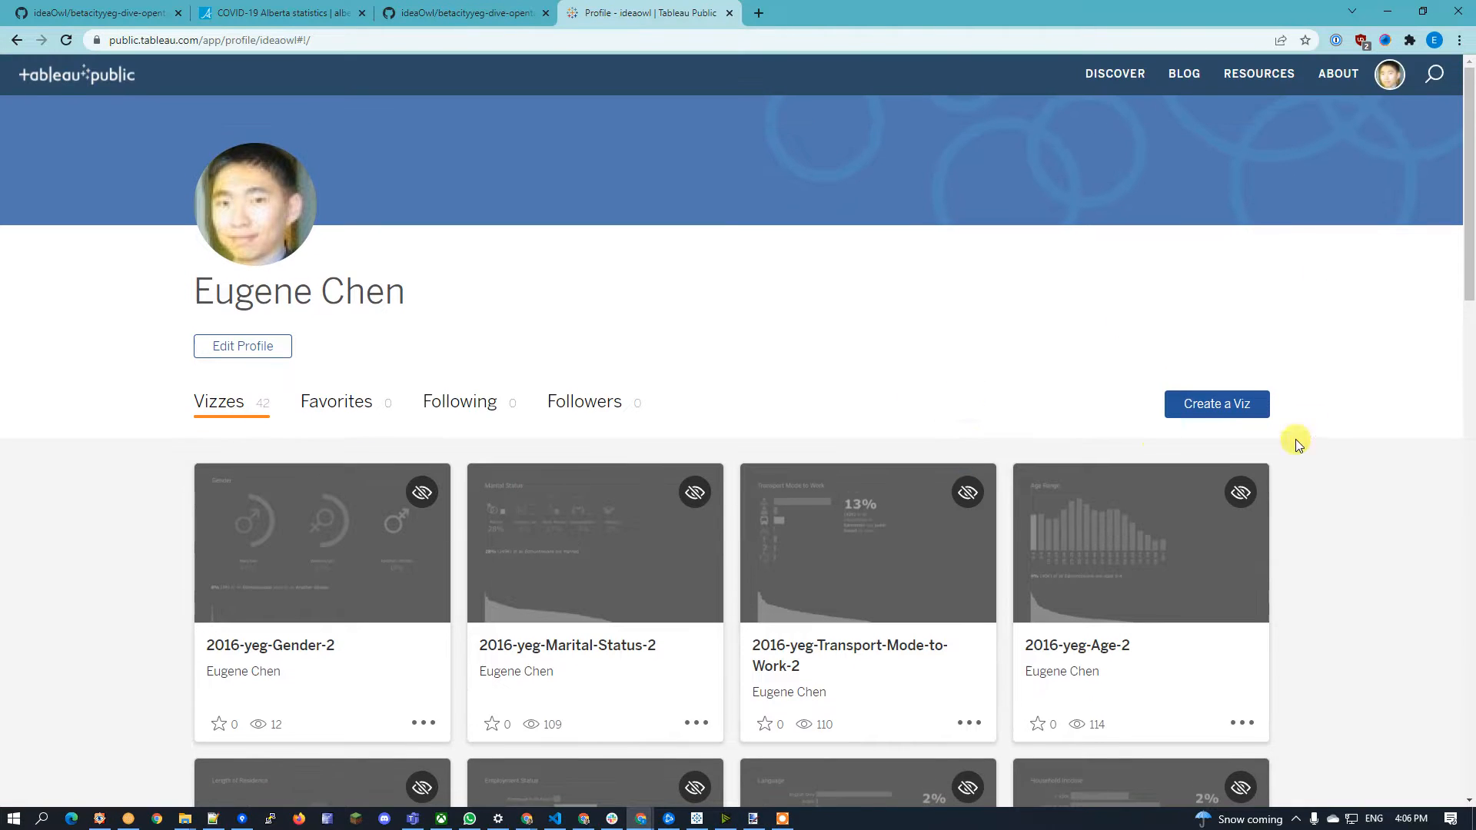
{"action": "left_click", "coordinate": [1209, 422]}
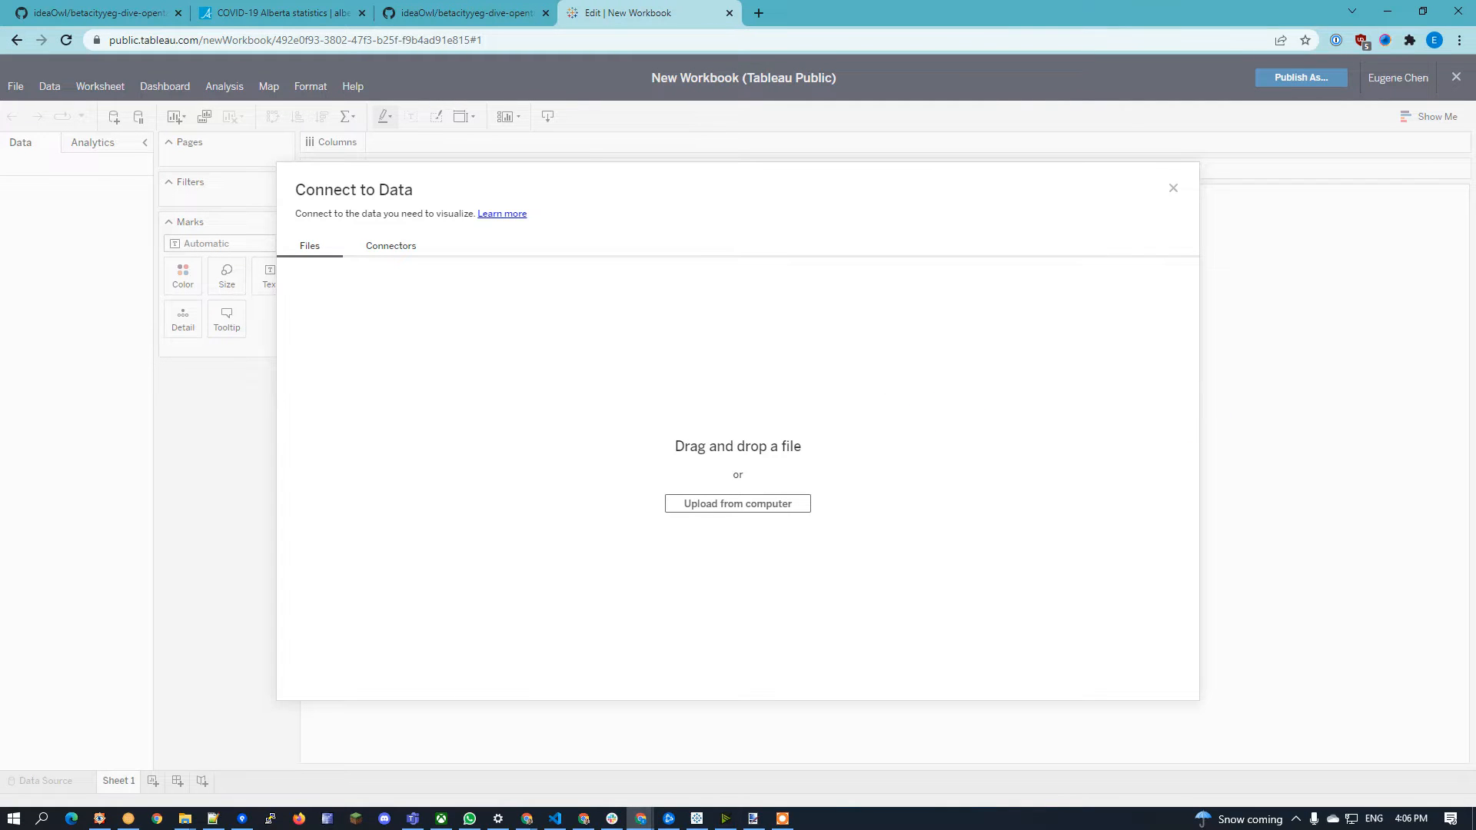
Step: Upload the three CSV data files from the computer as the new workbook's data connection
{"action": "key", "text": "super+e"}
{"action": "left_click_drag", "start_coordinate": [933, 122], "coordinate": [1110, 86]}
{"action": "left_click_drag", "start_coordinate": [1181, 379], "coordinate": [585, 488]}
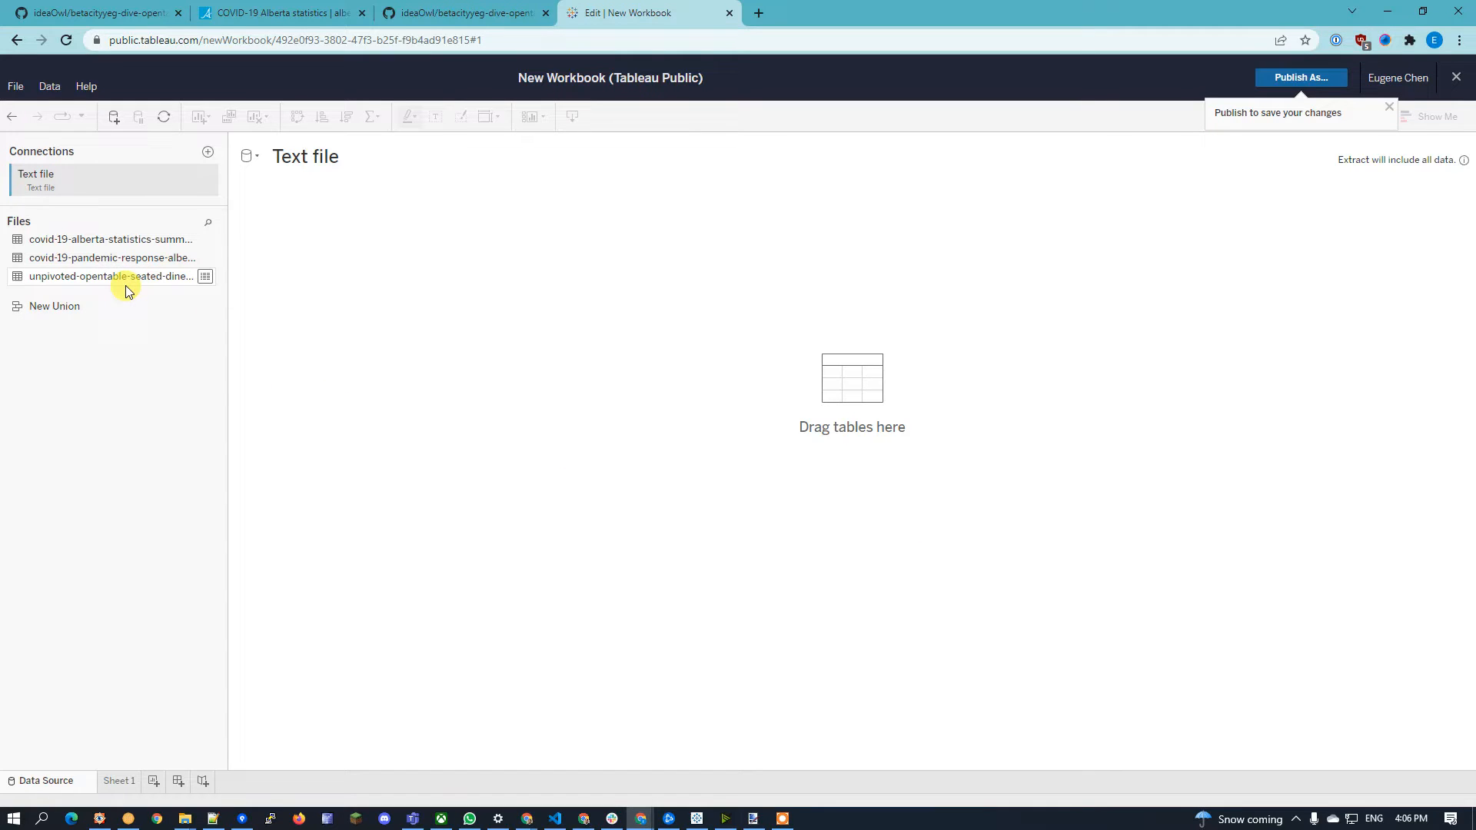
Step: Add the unpivoted-opentable-seated-diner-data table to the data source and preview its rows
{"action": "left_click_drag", "start_coordinate": [126, 278], "coordinate": [469, 248]}
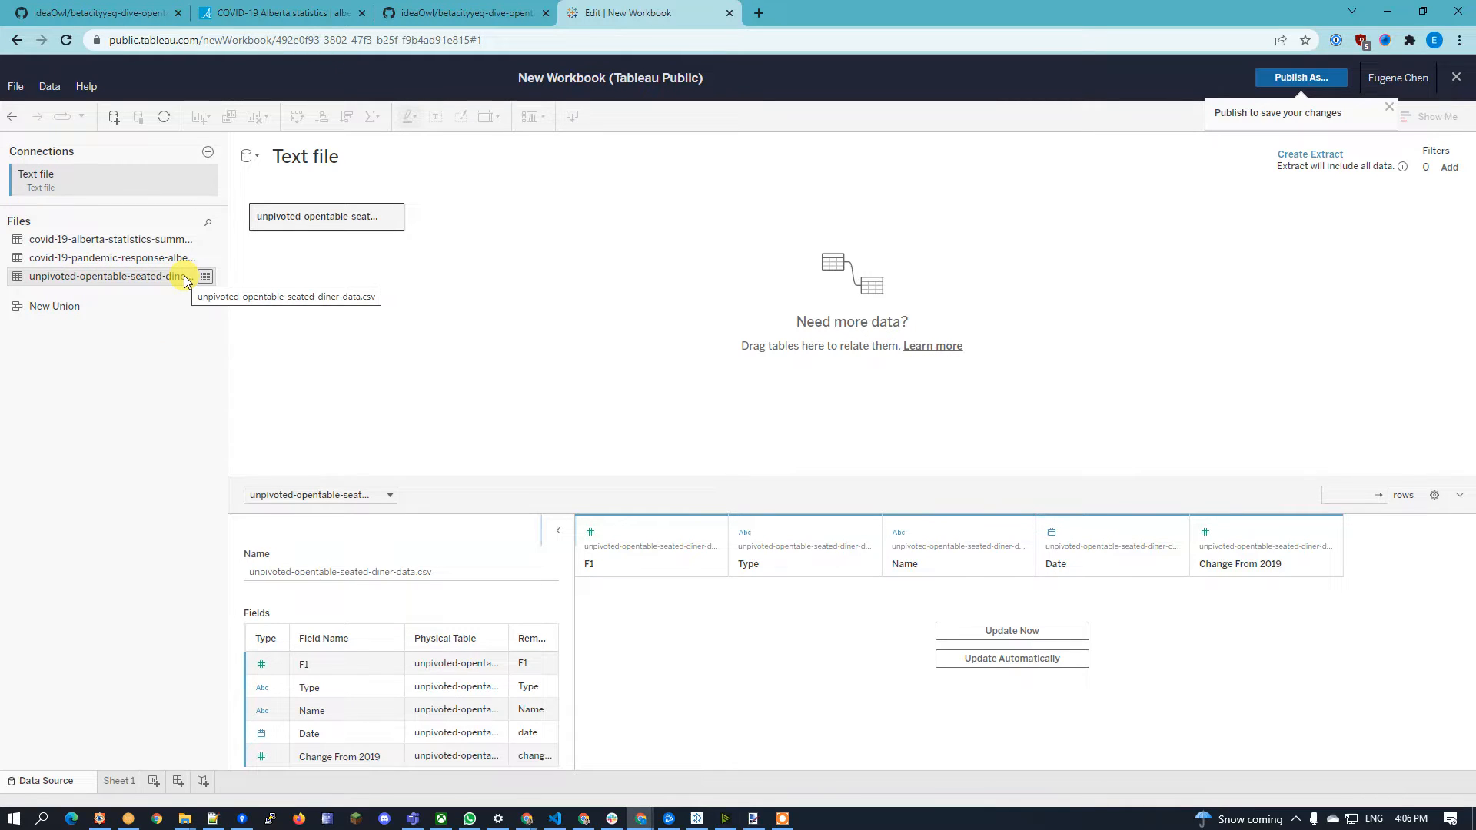
{"action": "left_click", "coordinate": [1010, 632]}
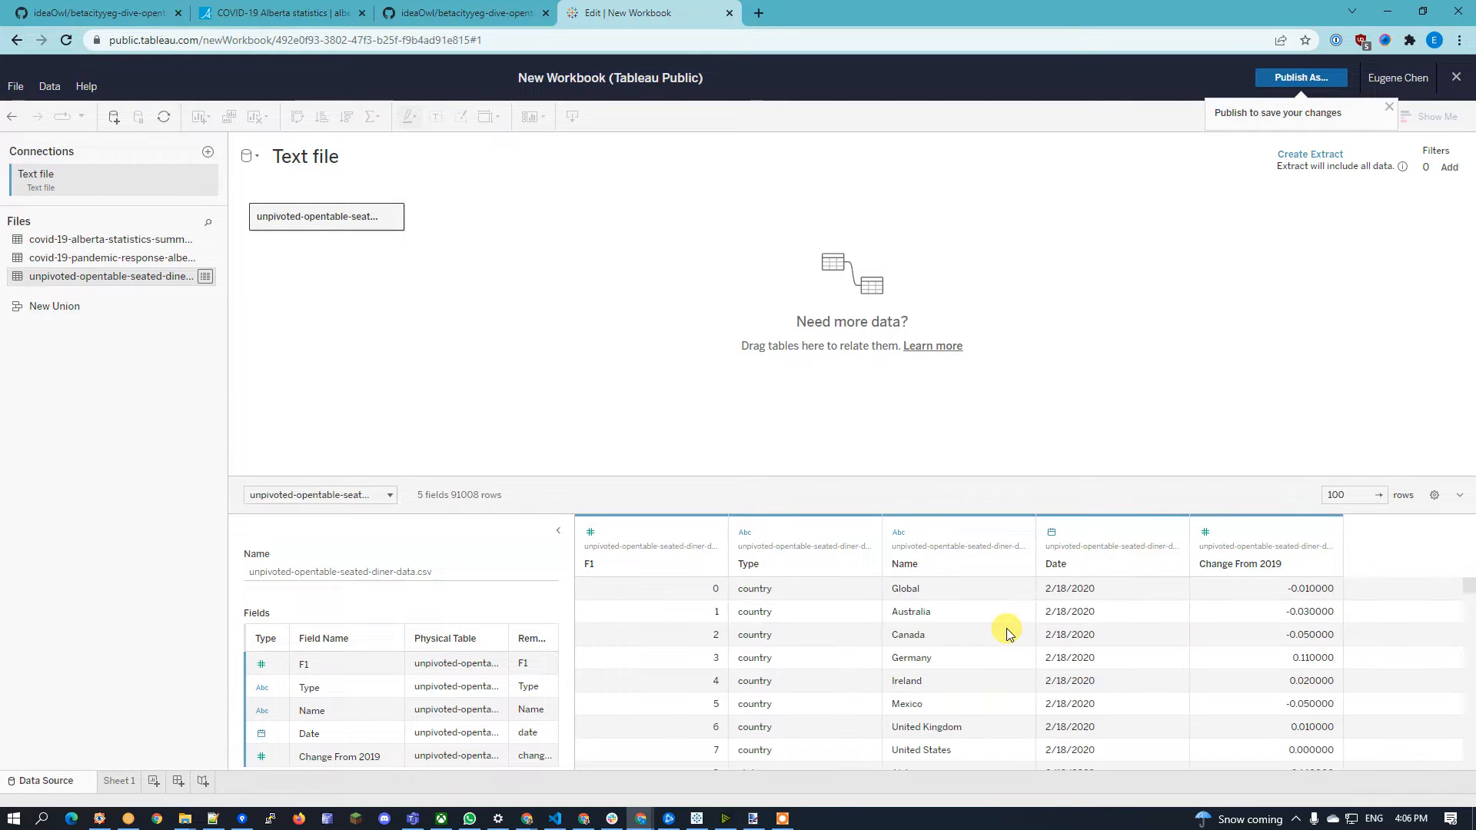
{"action": "scroll", "coordinate": [1071, 627], "scroll_direction": "down", "scroll_amount": 2}
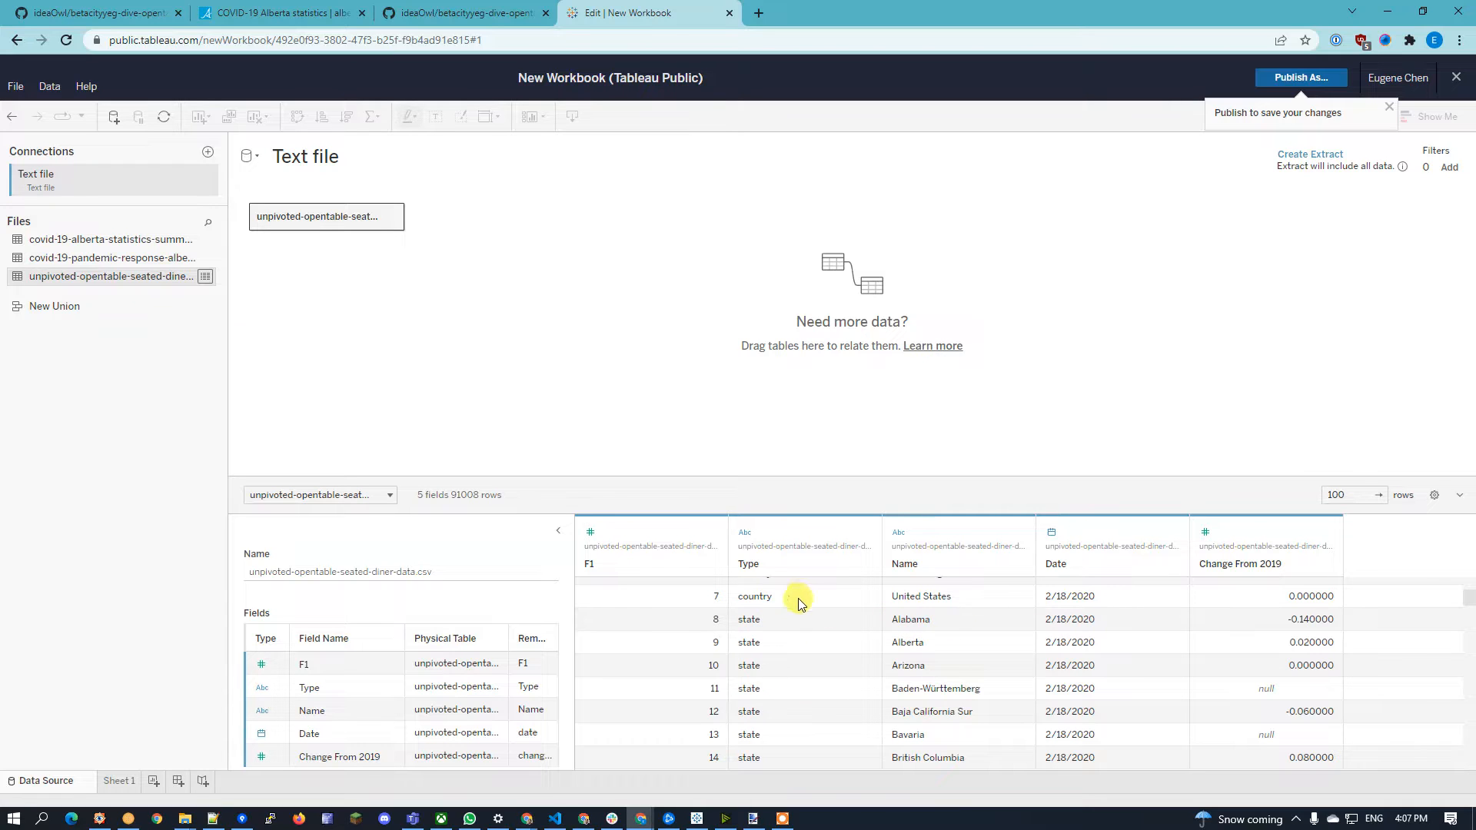
{"action": "scroll", "coordinate": [892, 699], "scroll_direction": "down", "scroll_amount": 20}
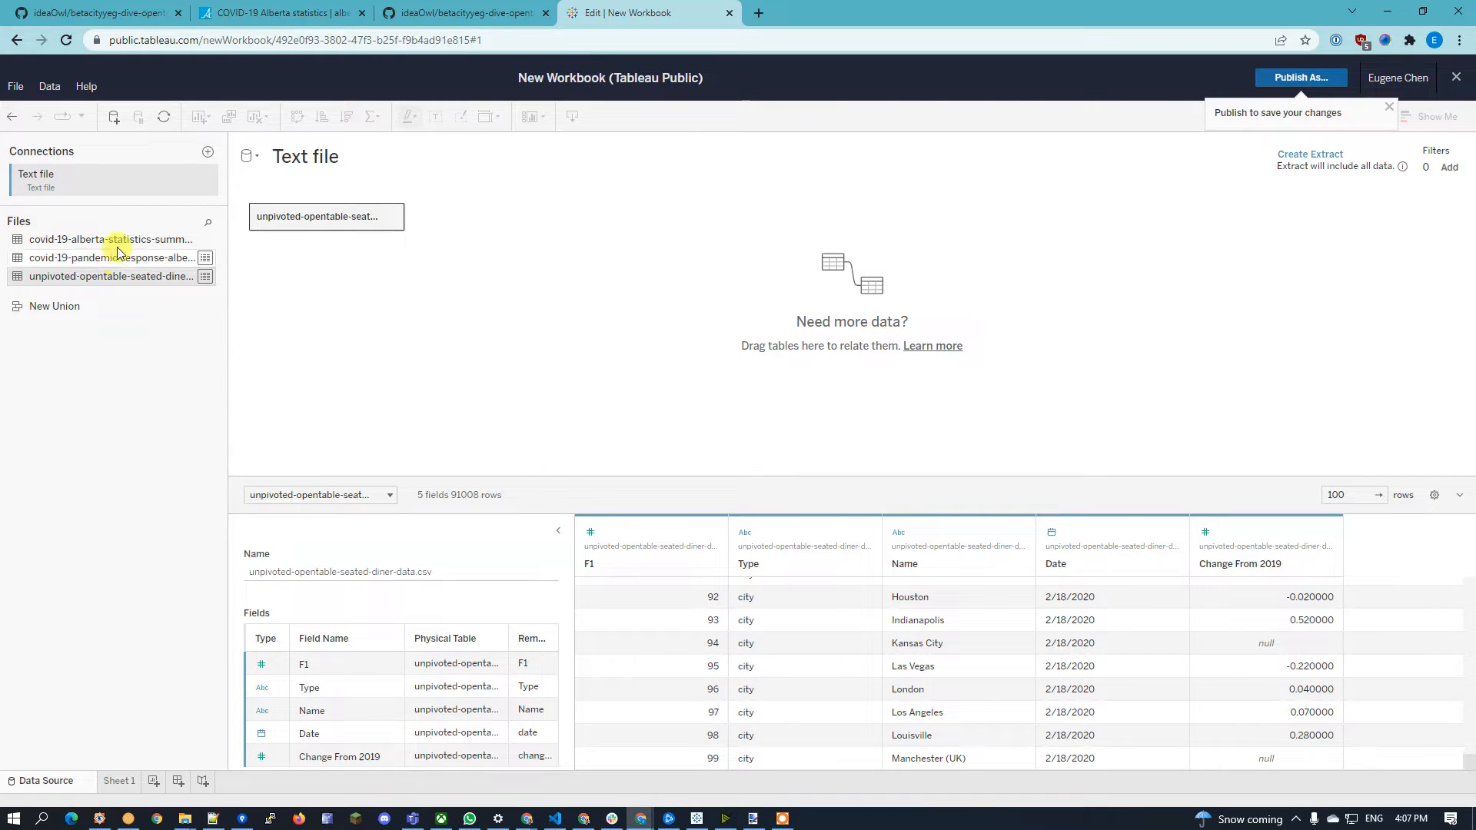
Step: Add the covid-19-alberta-statistics summary table alongside the OpenTable table and preview its columns
{"action": "left_click_drag", "start_coordinate": [127, 243], "coordinate": [719, 286]}
{"action": "left_click", "coordinate": [1059, 632]}
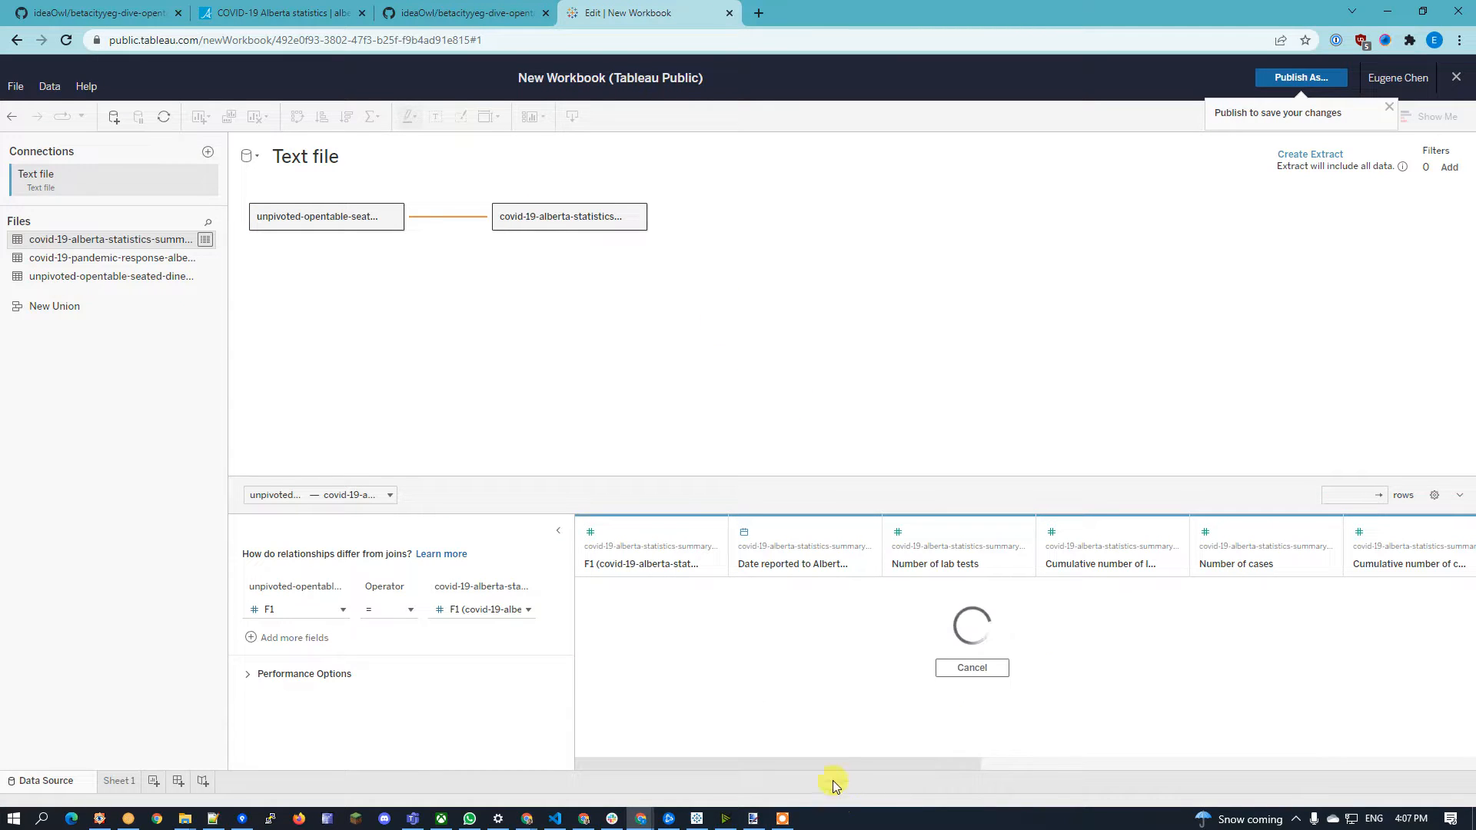
{"action": "left_click_drag", "start_coordinate": [903, 771], "coordinate": [1245, 767]}
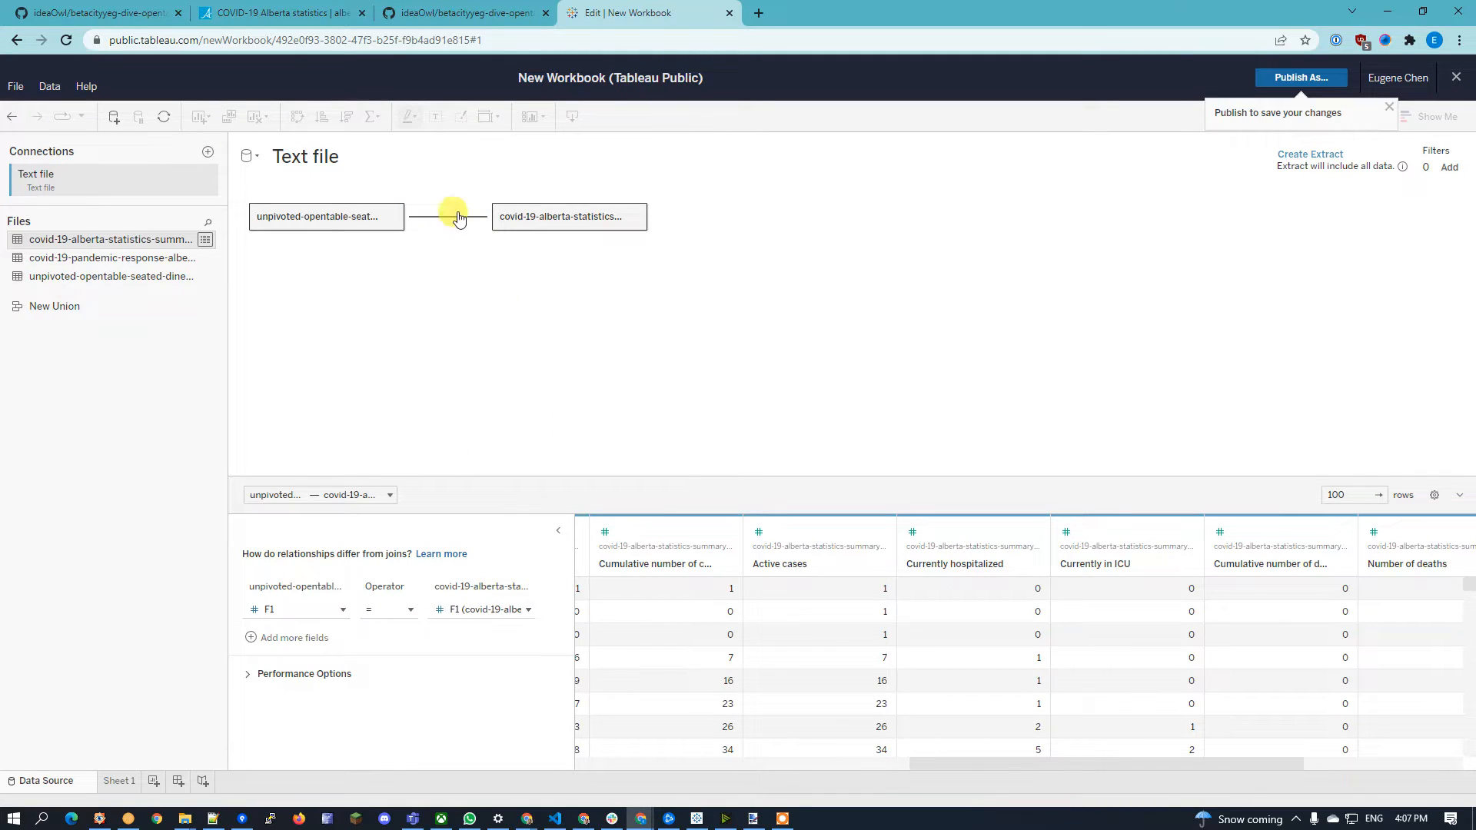
Step: Relate the OpenTable table's Date field to Date reported to Alberta Health in the COVID-19 statistics table
{"action": "left_click", "coordinate": [332, 611]}
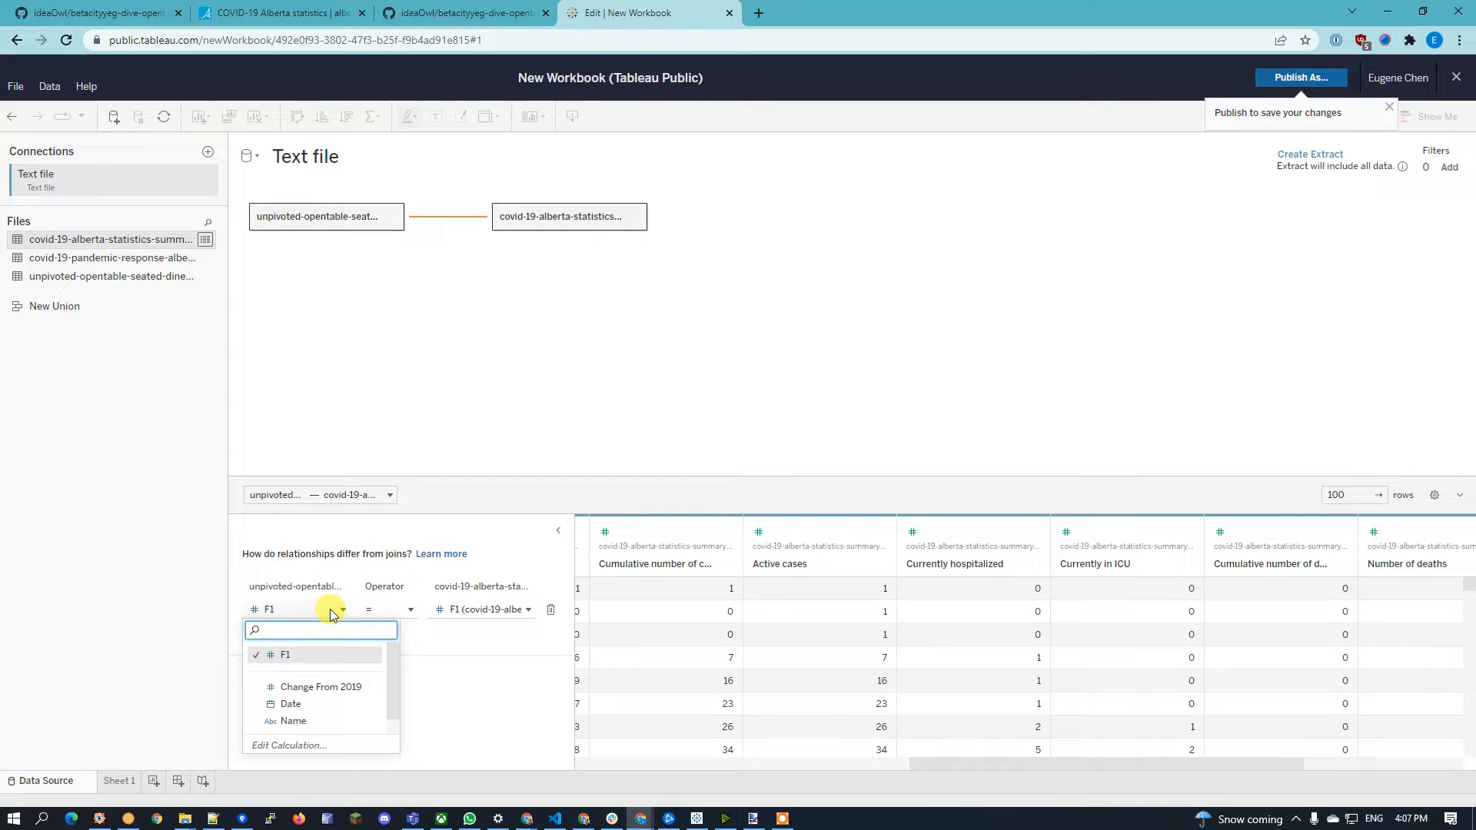
{"action": "left_click_drag", "start_coordinate": [1021, 767], "coordinate": [669, 765]}
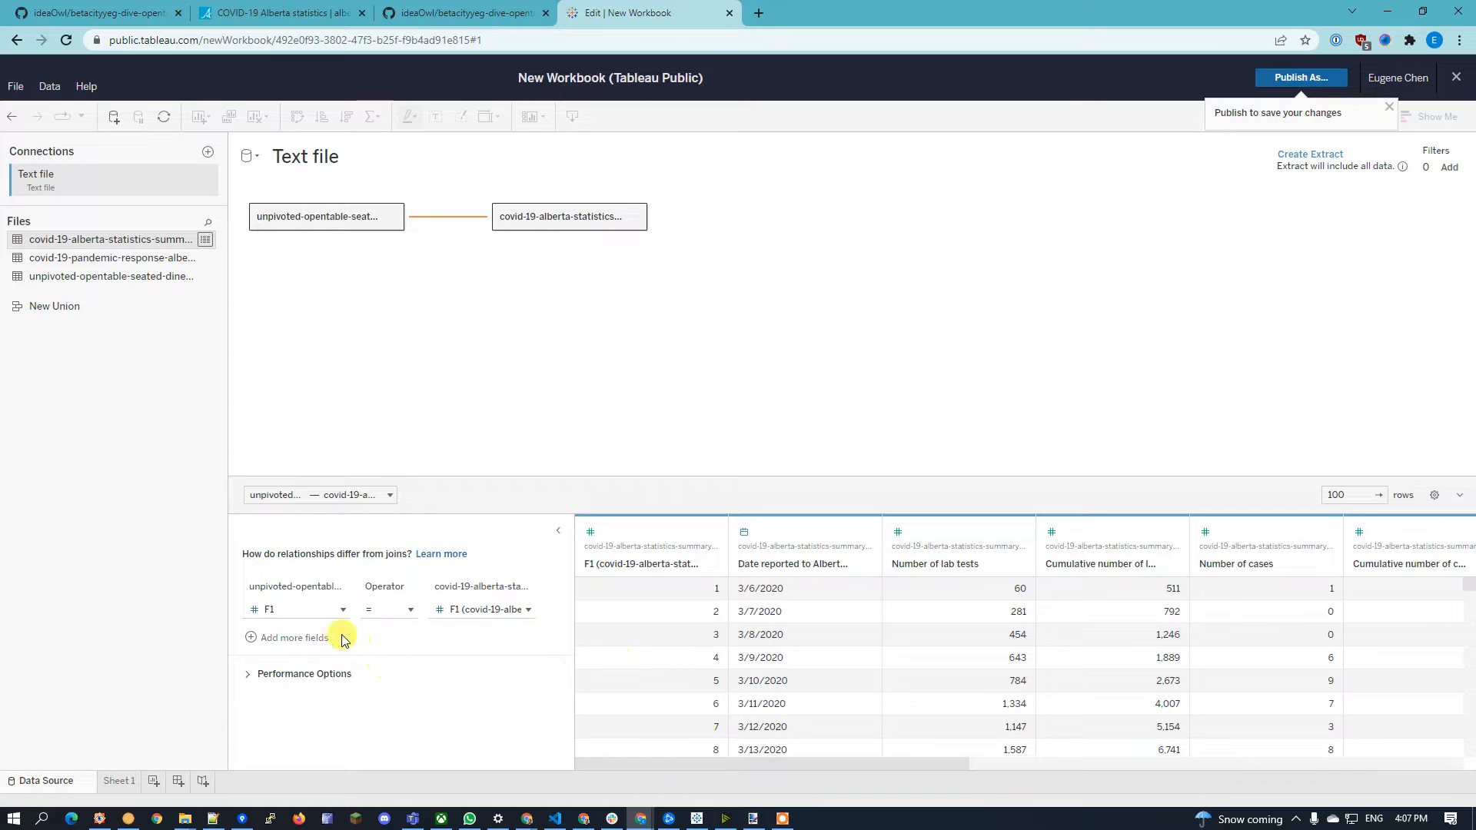
{"action": "left_click", "coordinate": [336, 611]}
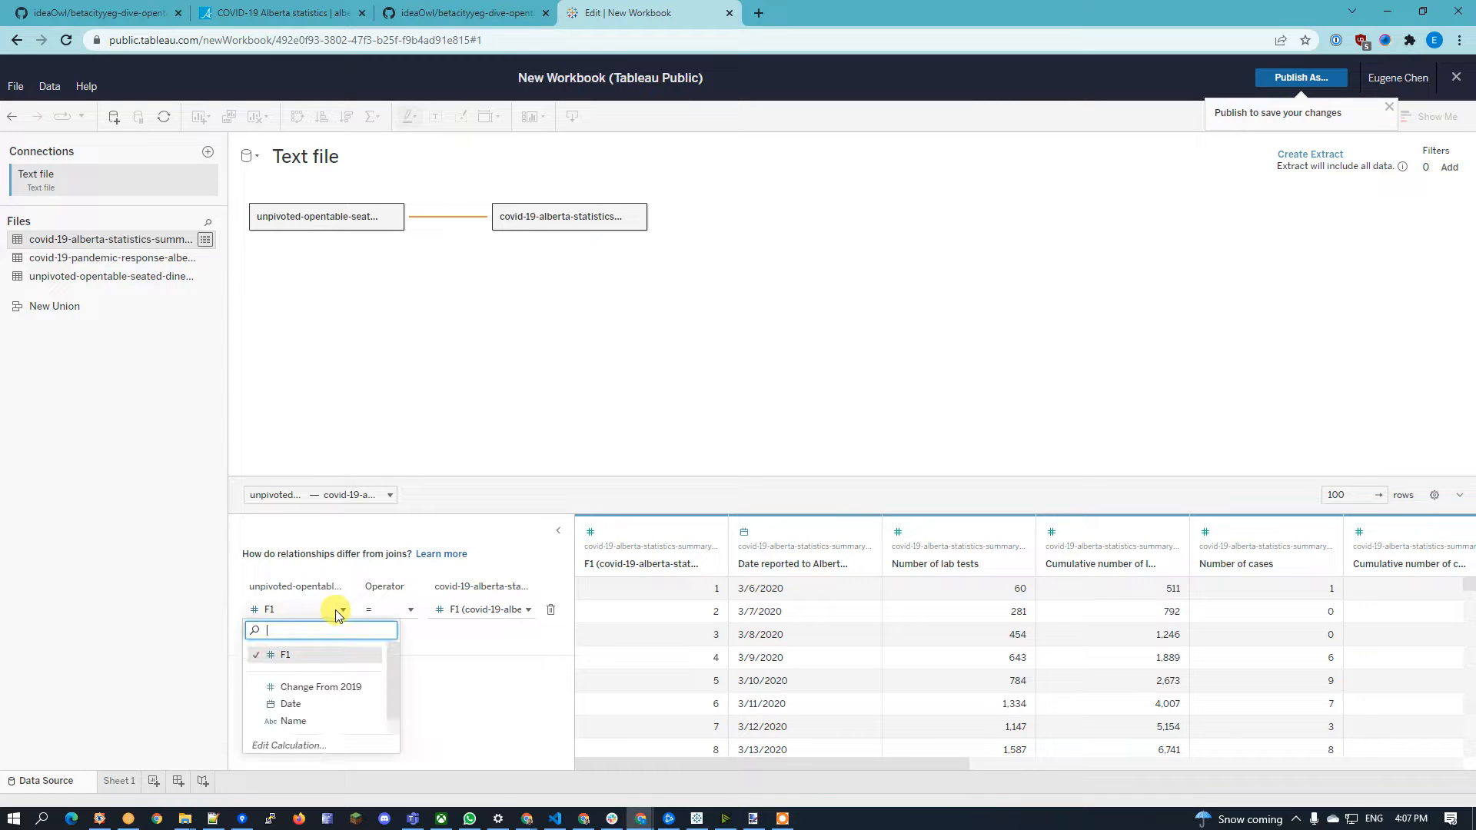
{"action": "left_click", "coordinate": [317, 702]}
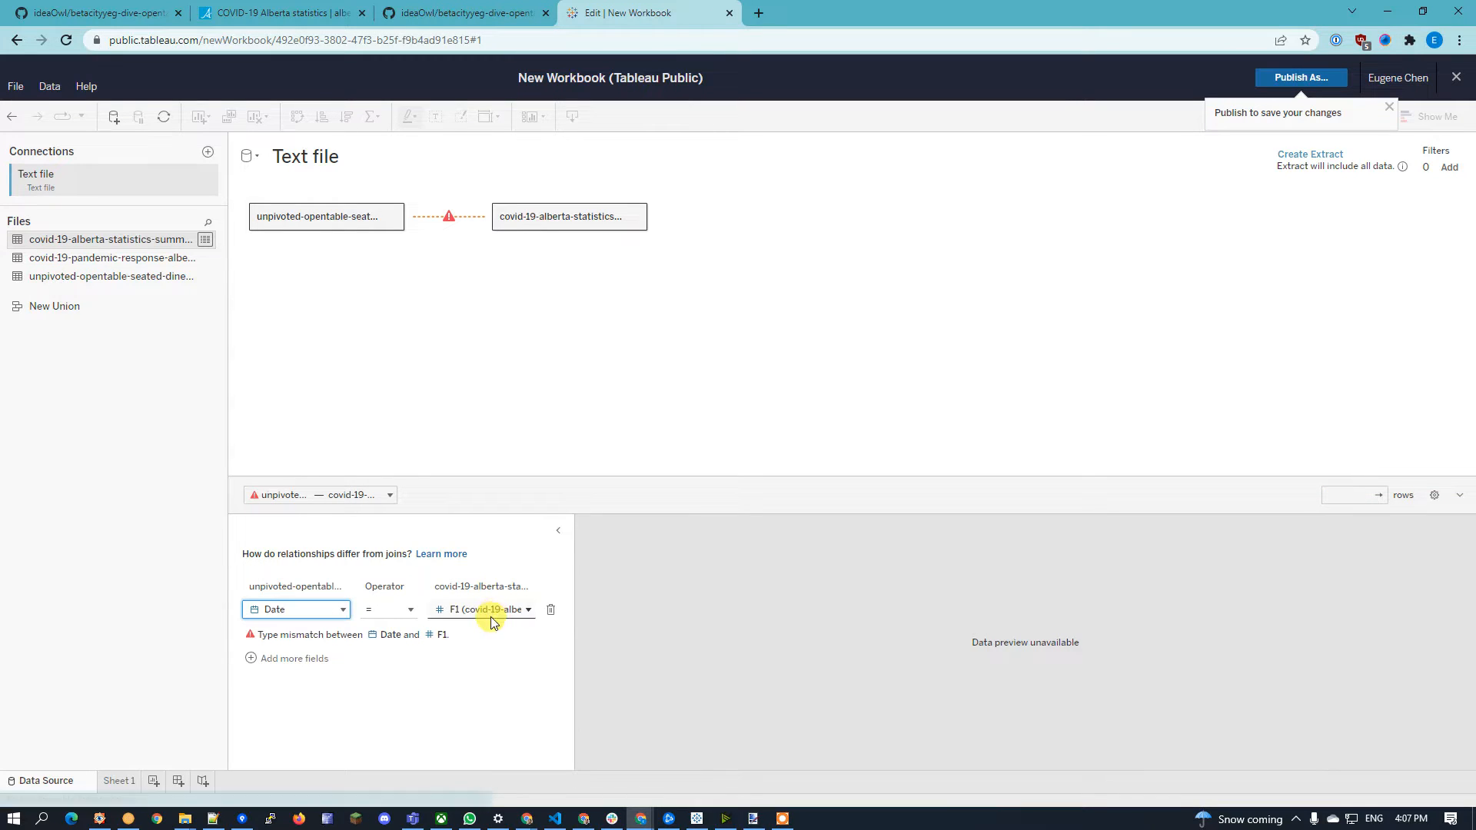
{"action": "left_click", "coordinate": [489, 611]}
{"action": "scroll", "coordinate": [531, 692], "scroll_direction": "up", "scroll_amount": 1}
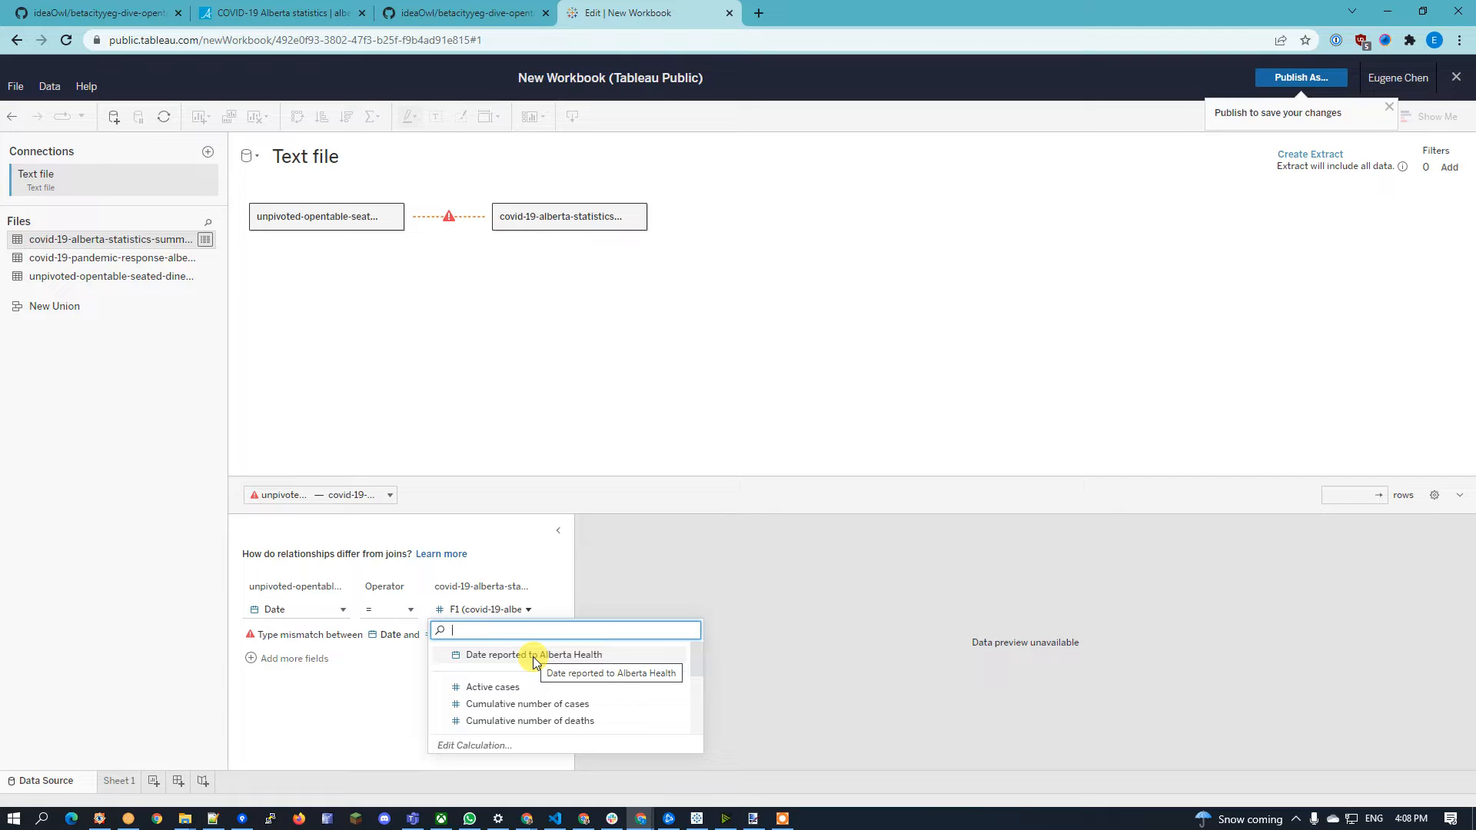
{"action": "left_click", "coordinate": [536, 656]}
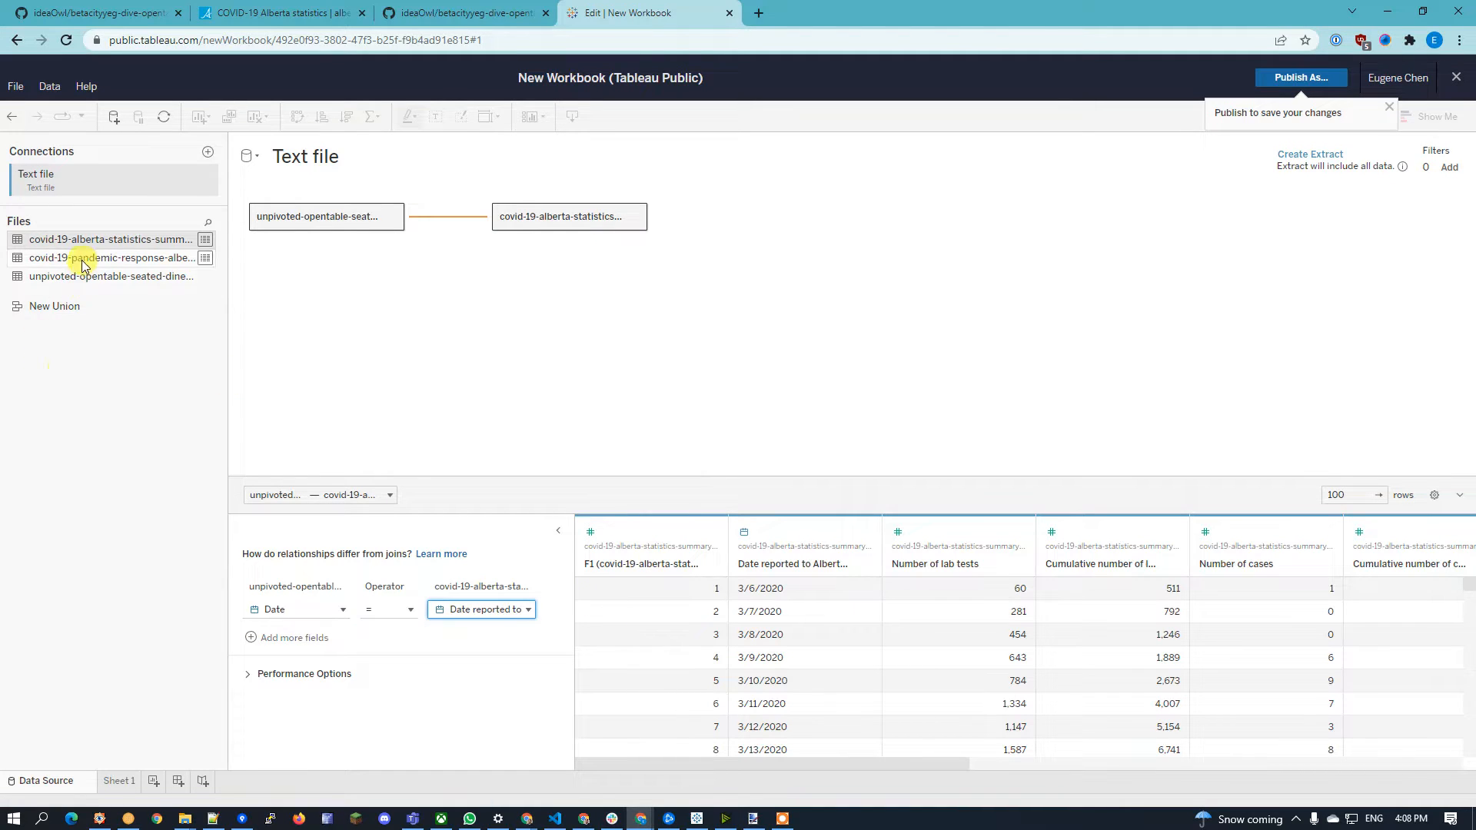
Step: Add the covid-19-pandemic-response-alberta table and relate the OpenTable Date field to its Date1 field
{"action": "left_click_drag", "start_coordinate": [83, 264], "coordinate": [503, 316]}
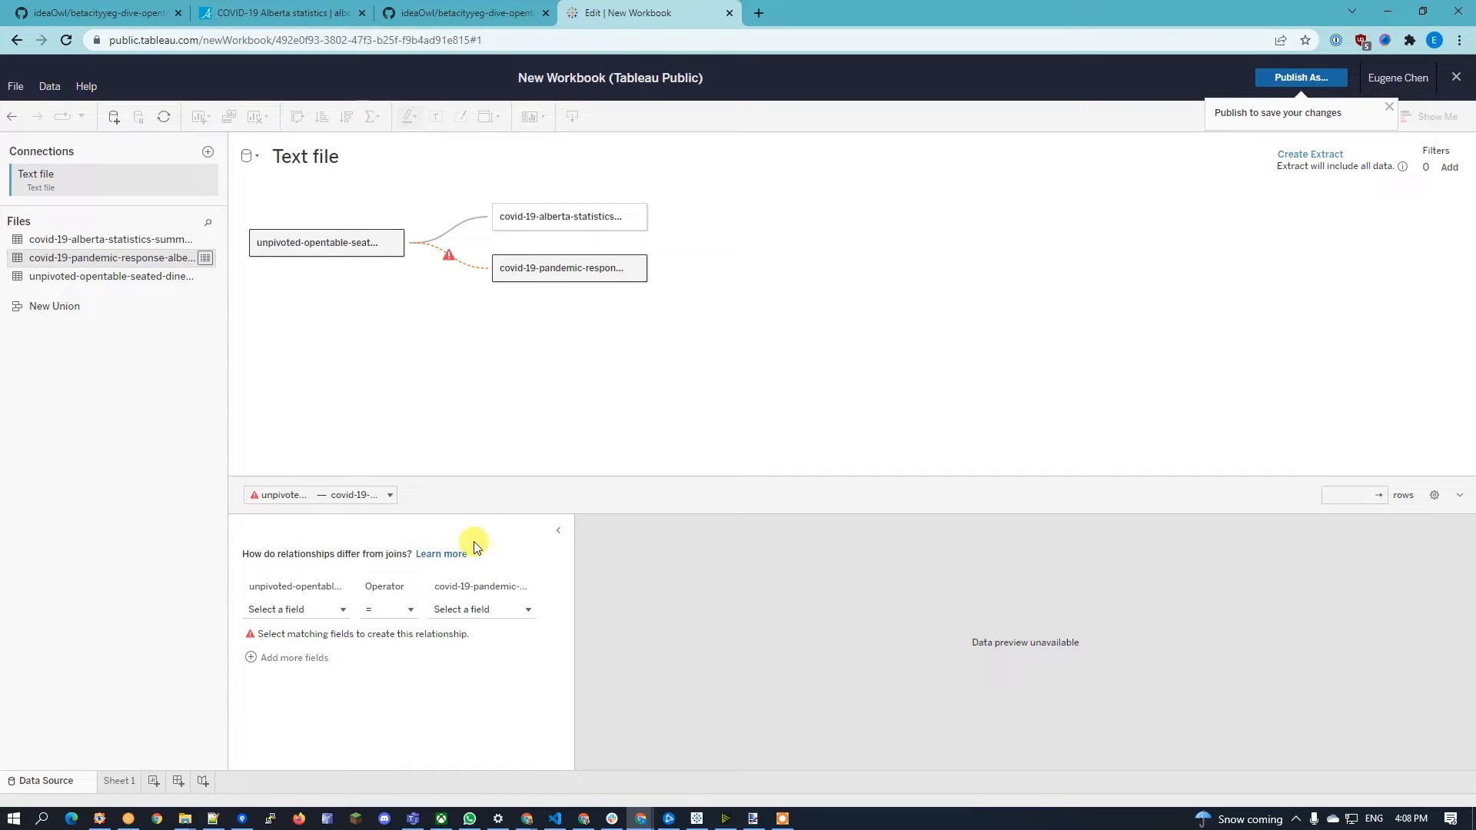
{"action": "left_click", "coordinate": [562, 270]}
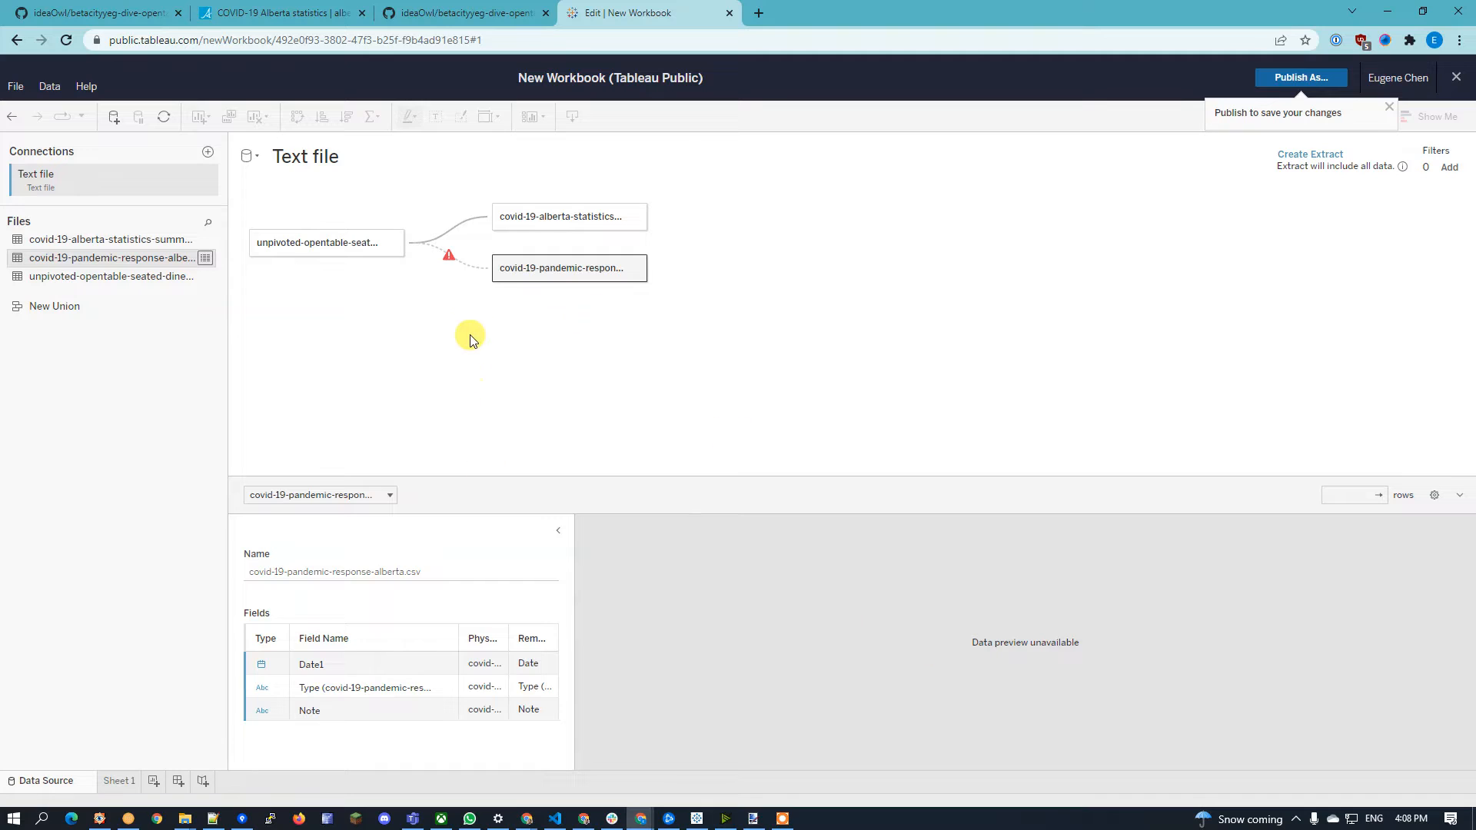
{"action": "left_click", "coordinate": [457, 273]}
{"action": "left_click", "coordinate": [292, 612]}
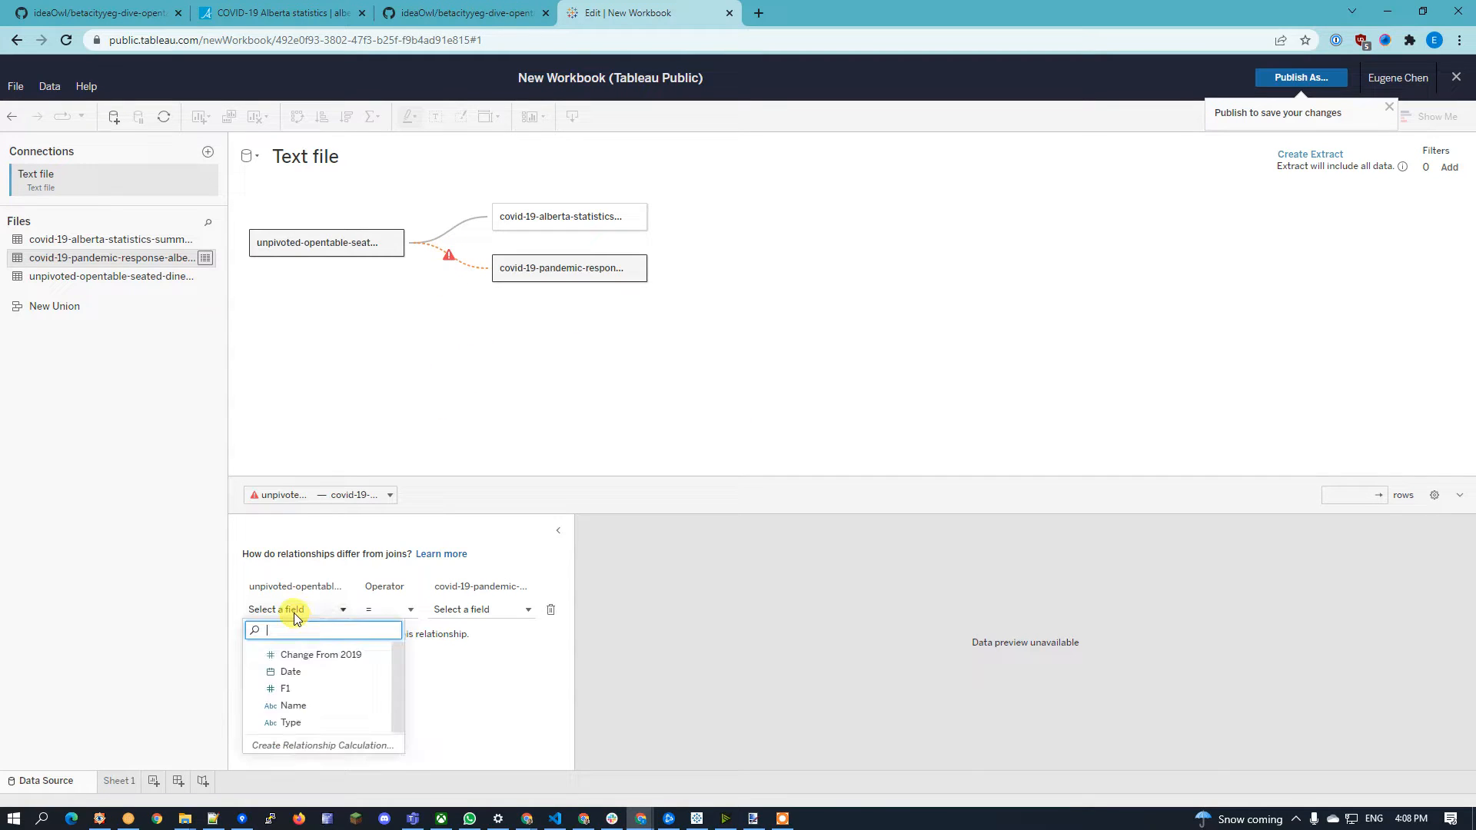
{"action": "left_click", "coordinate": [300, 671]}
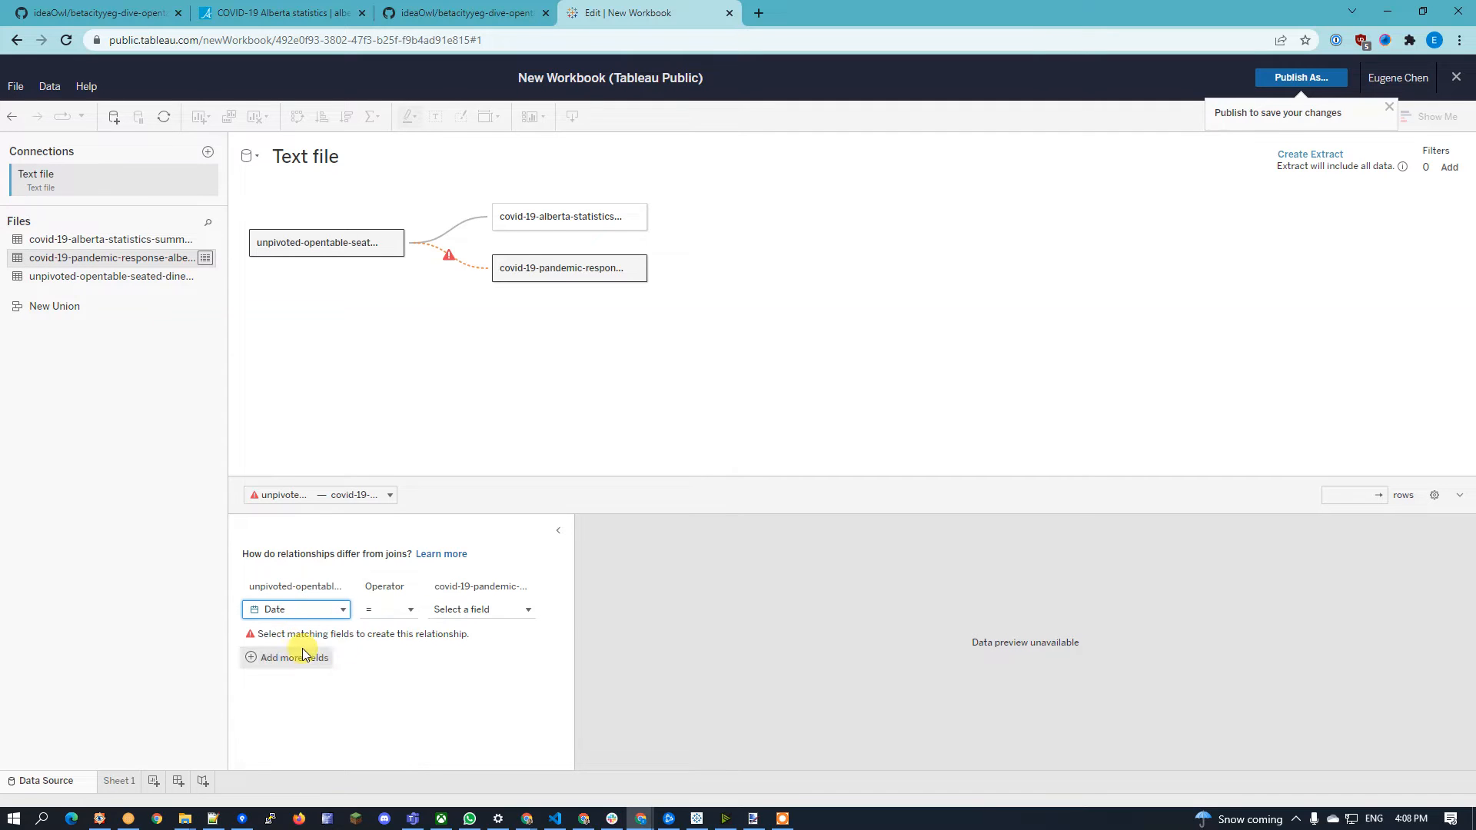
{"action": "left_click", "coordinate": [486, 609]}
{"action": "left_click", "coordinate": [501, 656]}
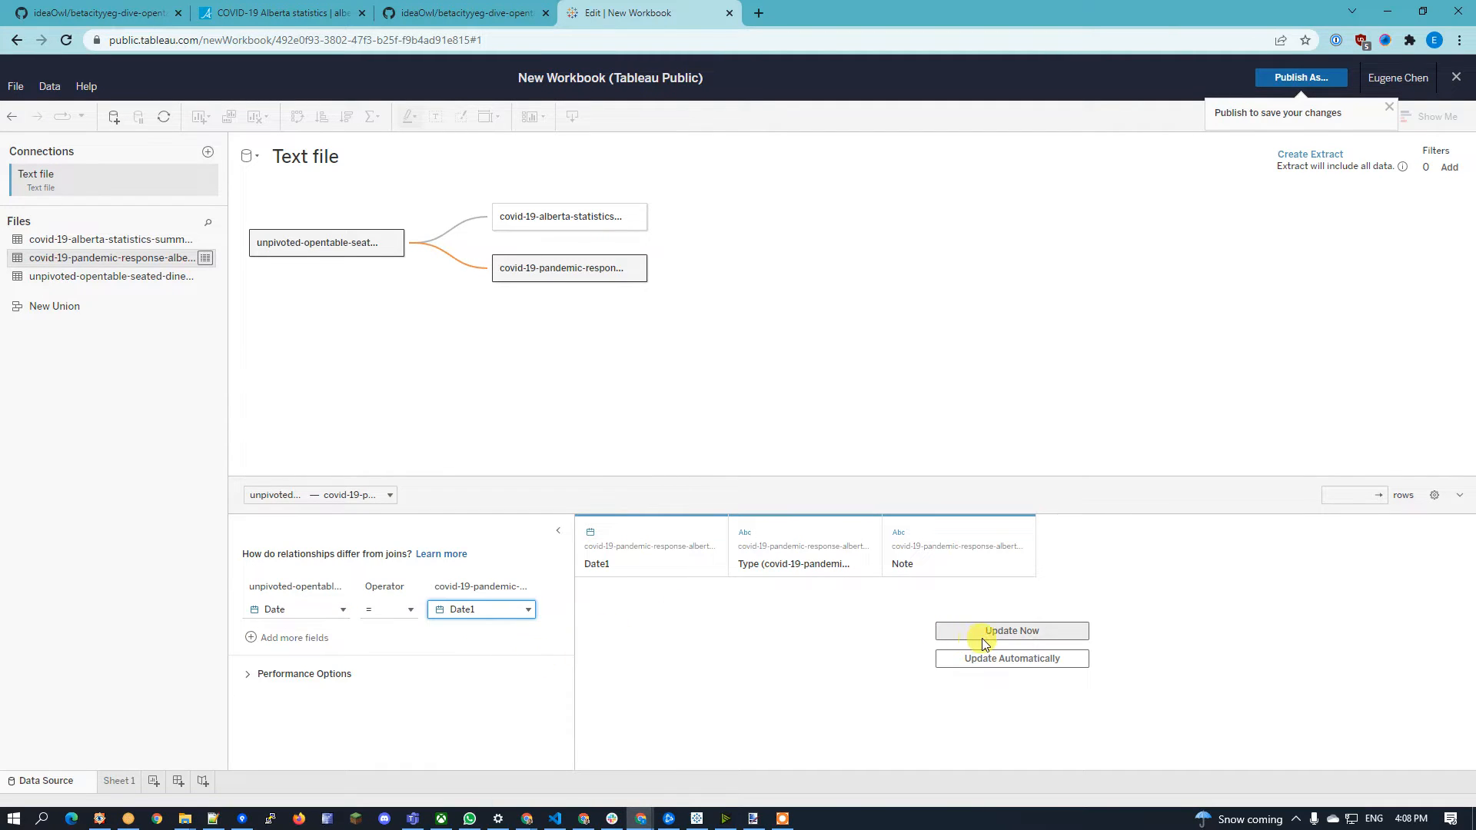
Step: Load the covid-19-pandemic-response-alberta preview, widen its Note column and review the rows
{"action": "left_click", "coordinate": [984, 638]}
{"action": "scroll", "coordinate": [920, 642], "scroll_direction": "down", "scroll_amount": 2}
{"action": "left_click_drag", "start_coordinate": [1032, 529], "coordinate": [1195, 530]}
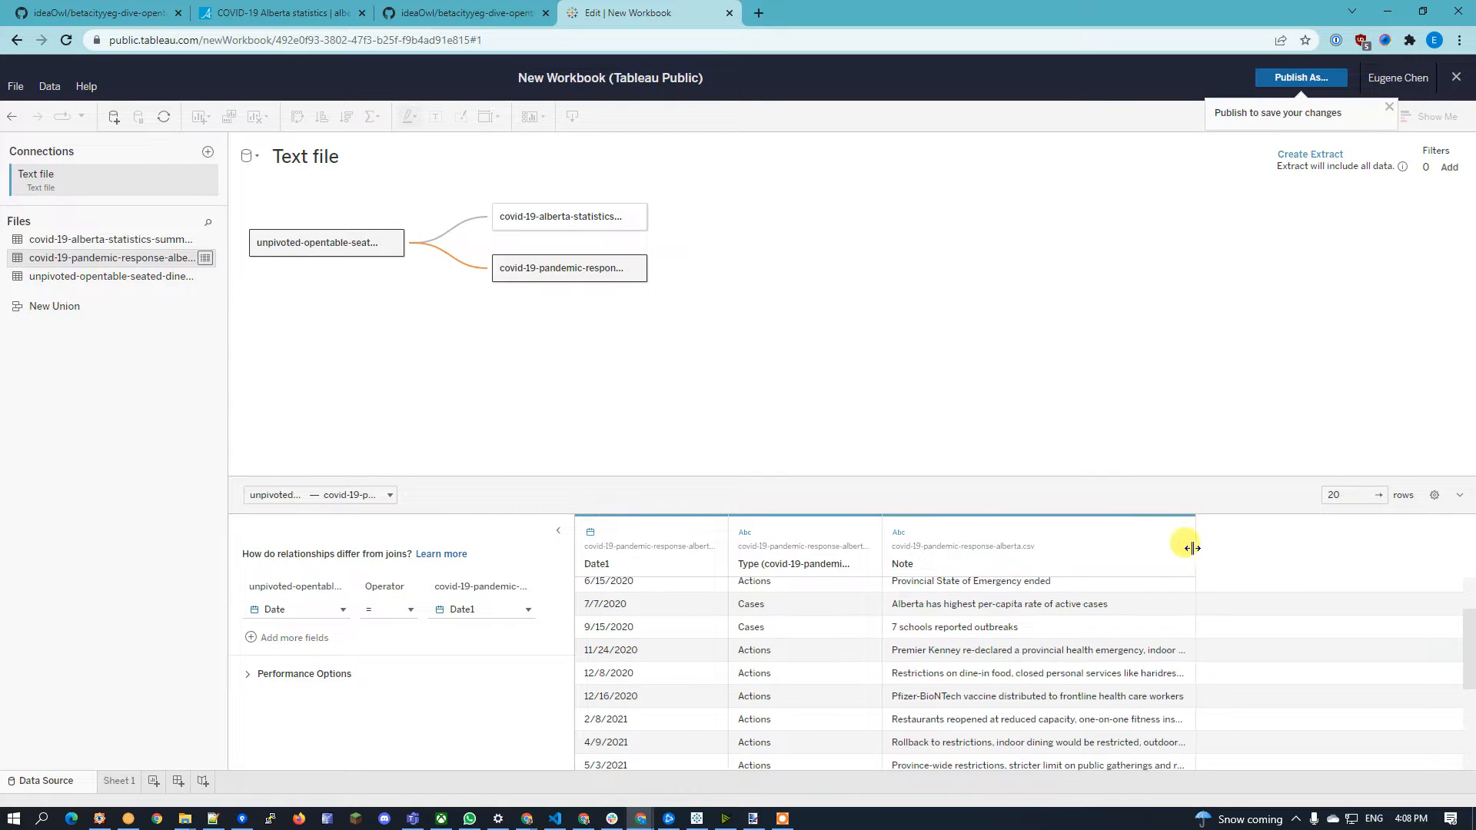
{"action": "scroll", "coordinate": [961, 700], "scroll_direction": "down", "scroll_amount": 5}
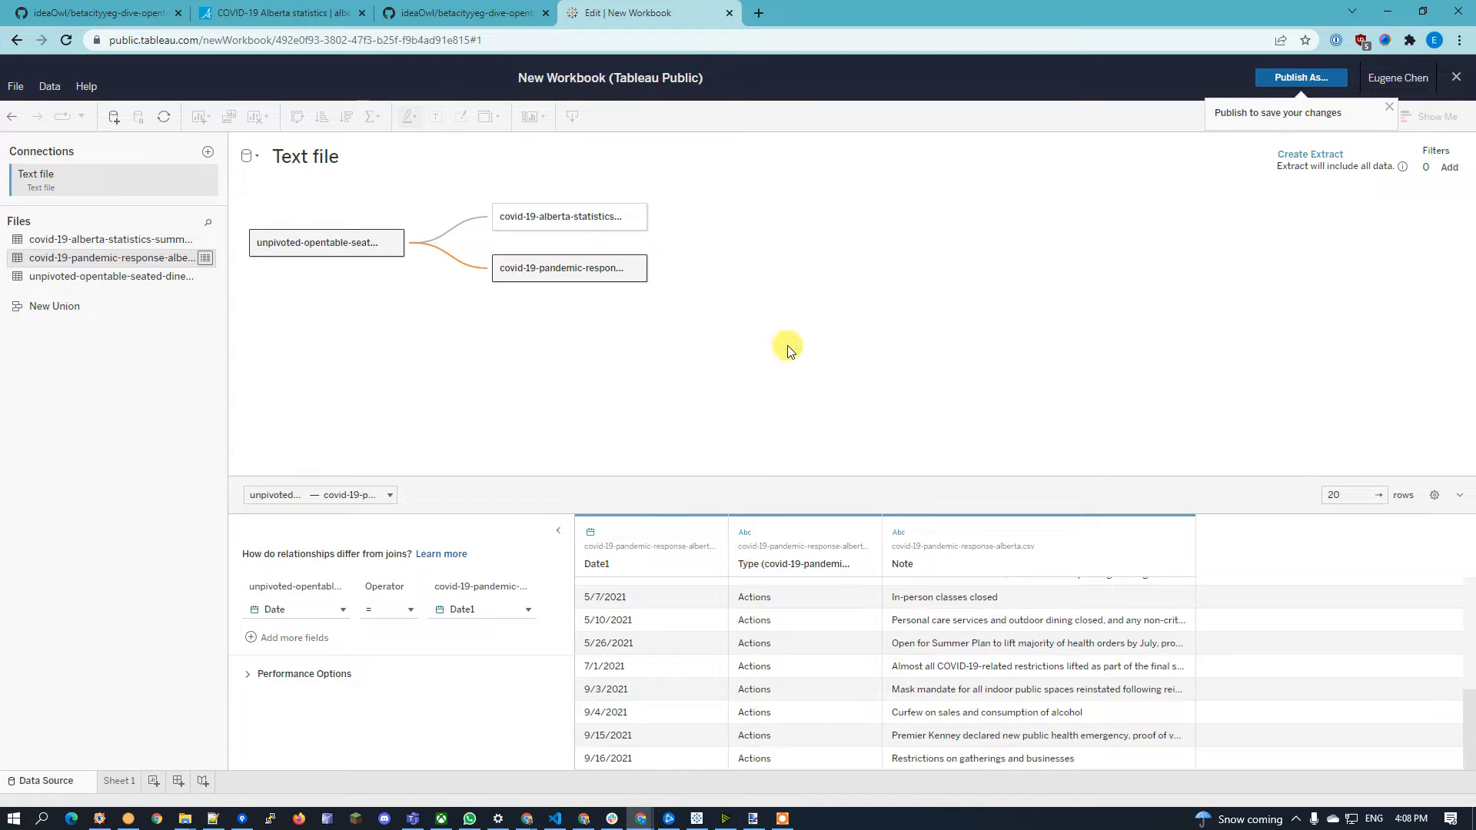
Step: Create an extract of the related data source and open Sheet 1
{"action": "left_click", "coordinate": [1322, 162]}
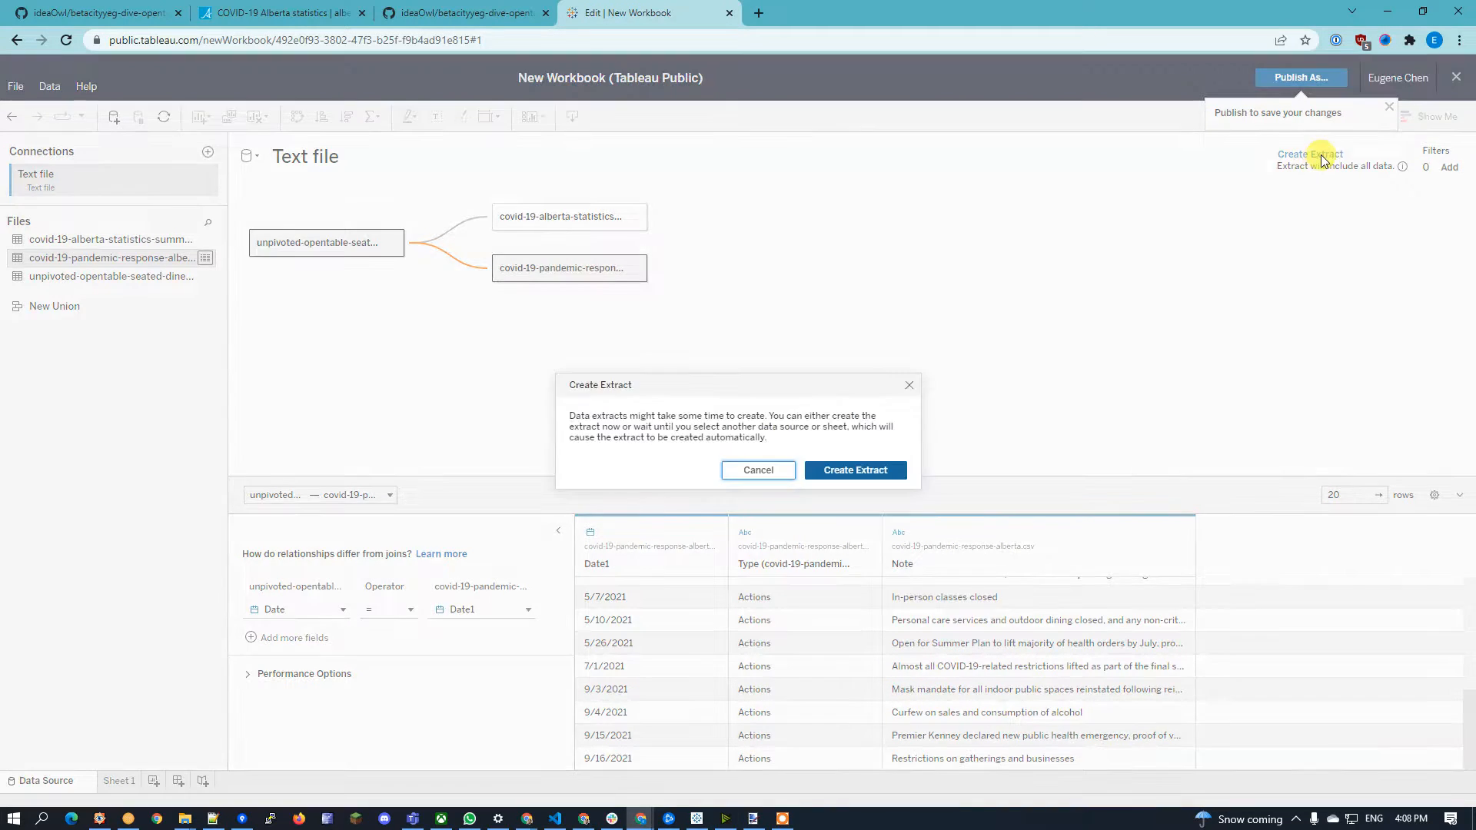
{"action": "left_click", "coordinate": [850, 471]}
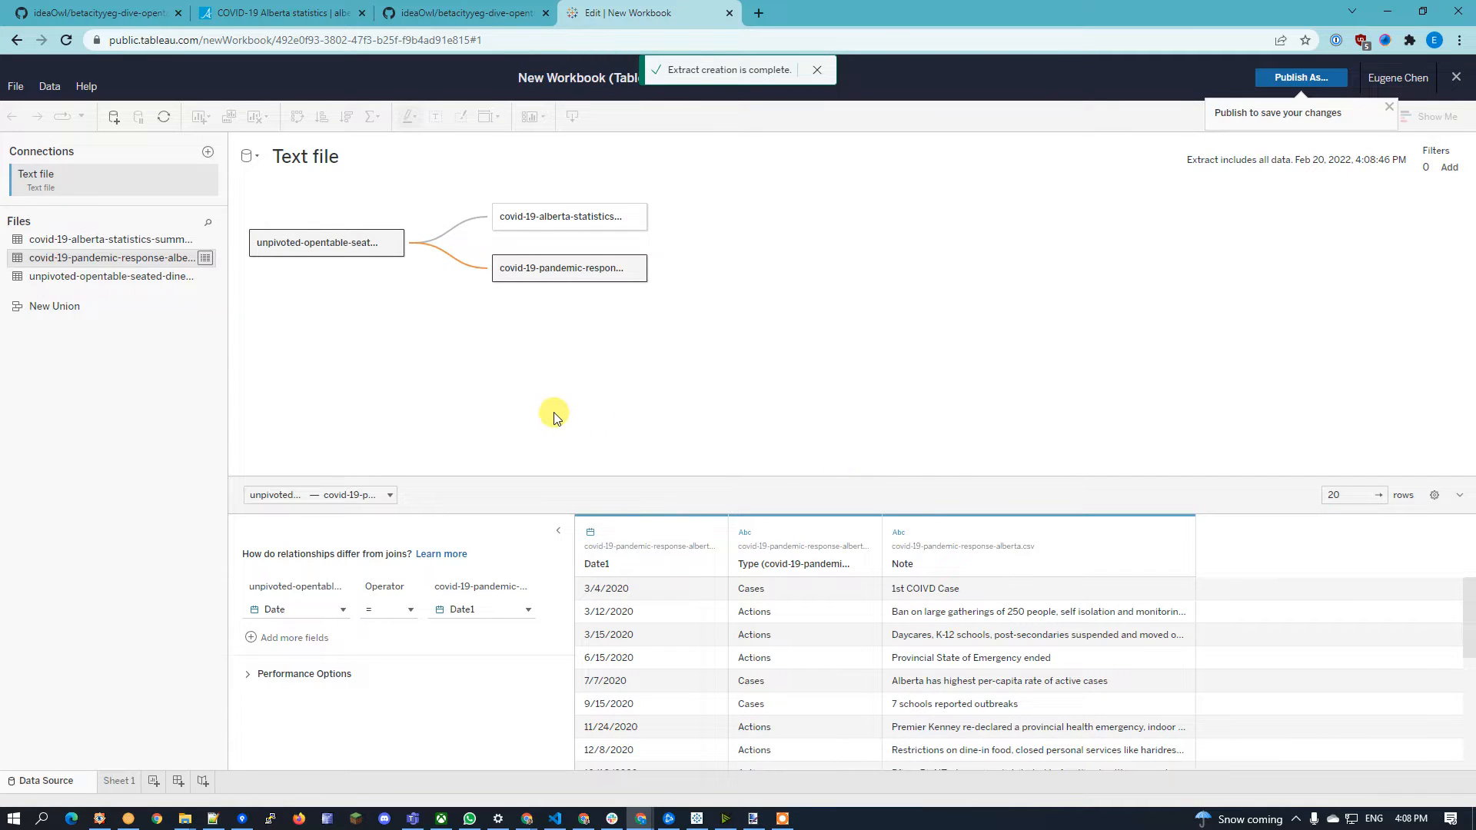
{"action": "left_click", "coordinate": [119, 780]}
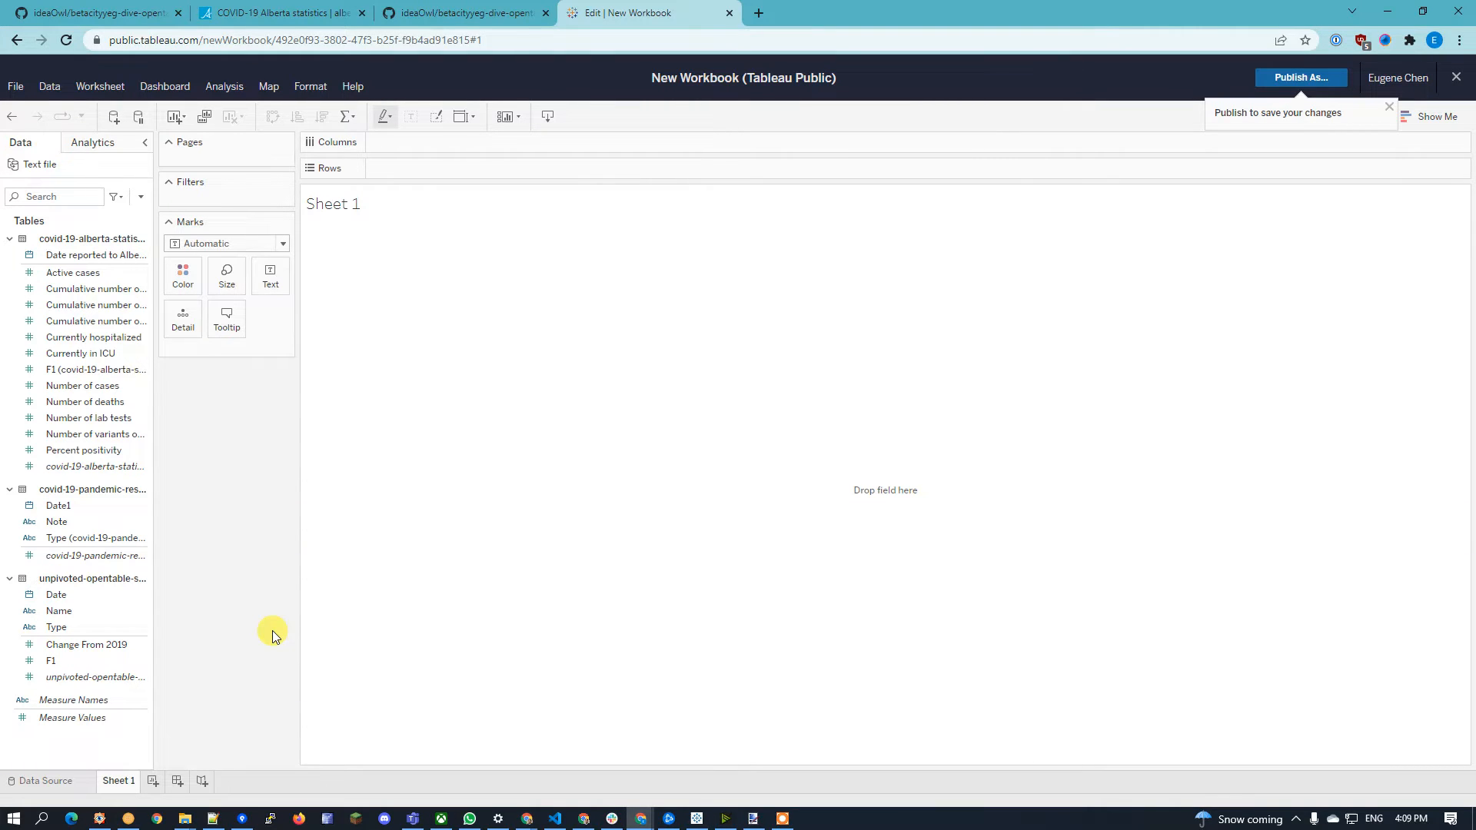
Step: Place the OpenTable Date field on Columns and set it to continuous Month
{"action": "left_click_drag", "start_coordinate": [76, 594], "coordinate": [523, 139]}
{"action": "left_click", "coordinate": [80, 607]}
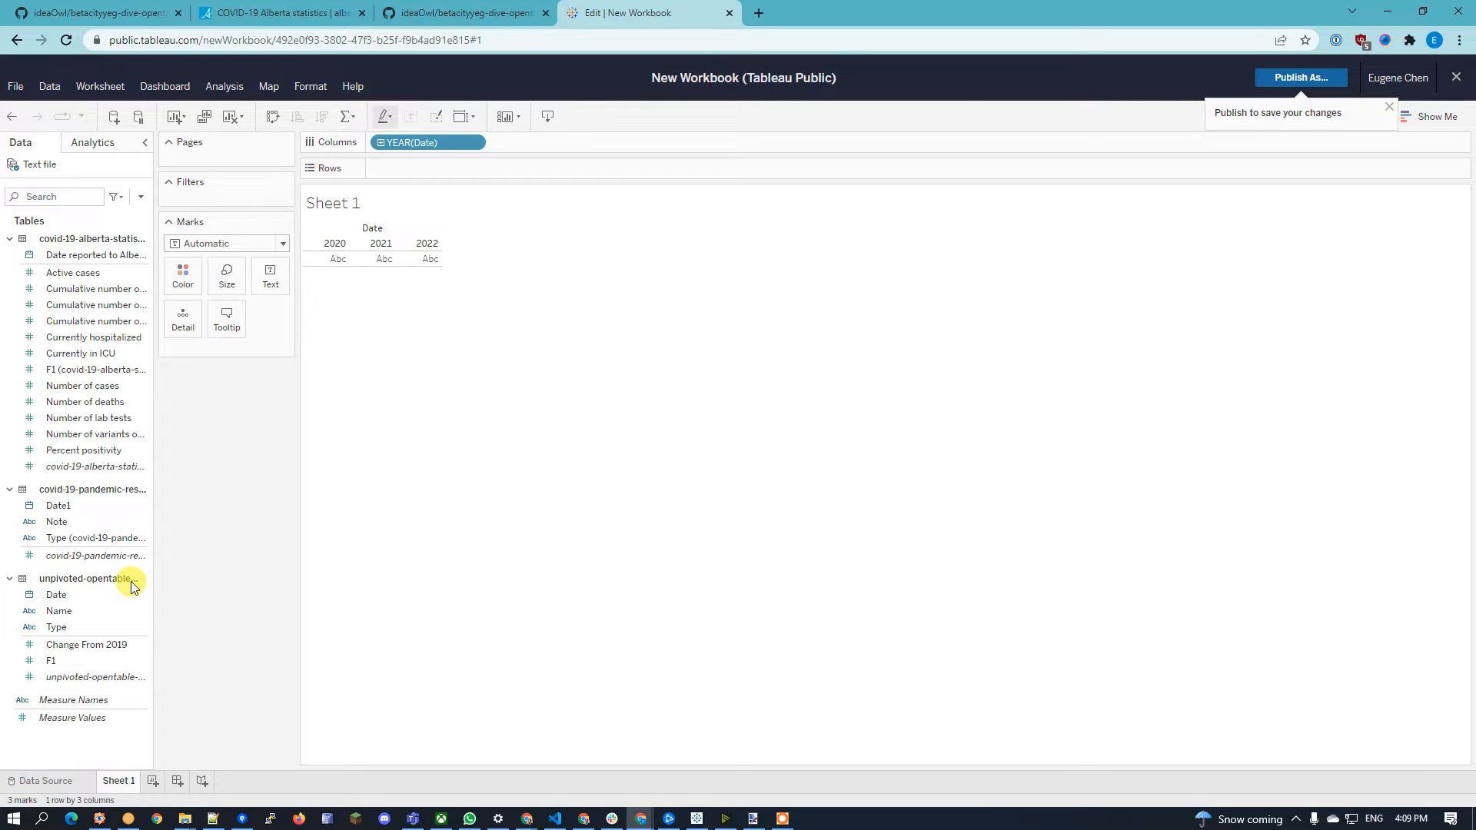
{"action": "left_click", "coordinate": [478, 144]}
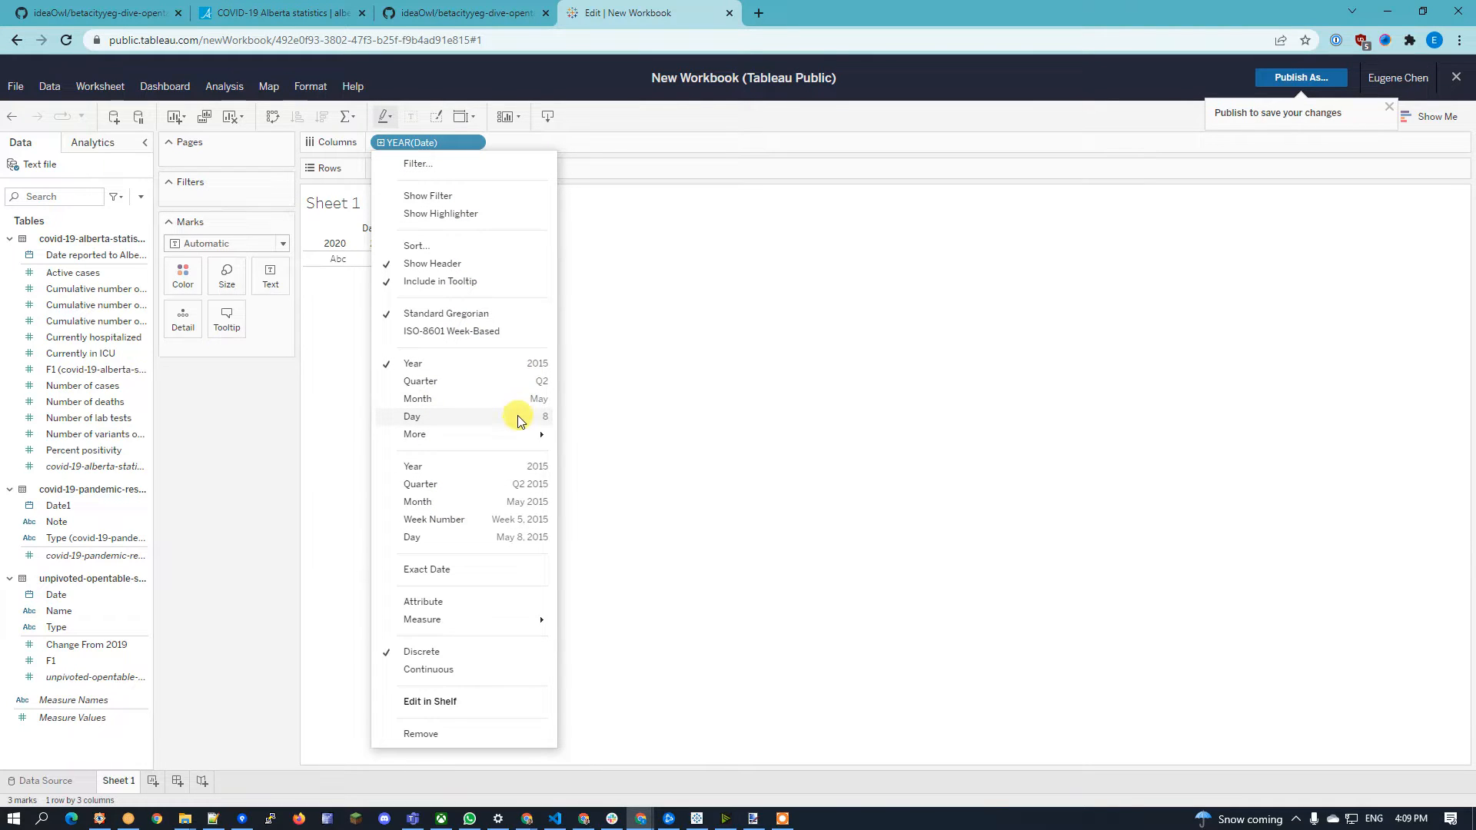
{"action": "left_click", "coordinate": [502, 504]}
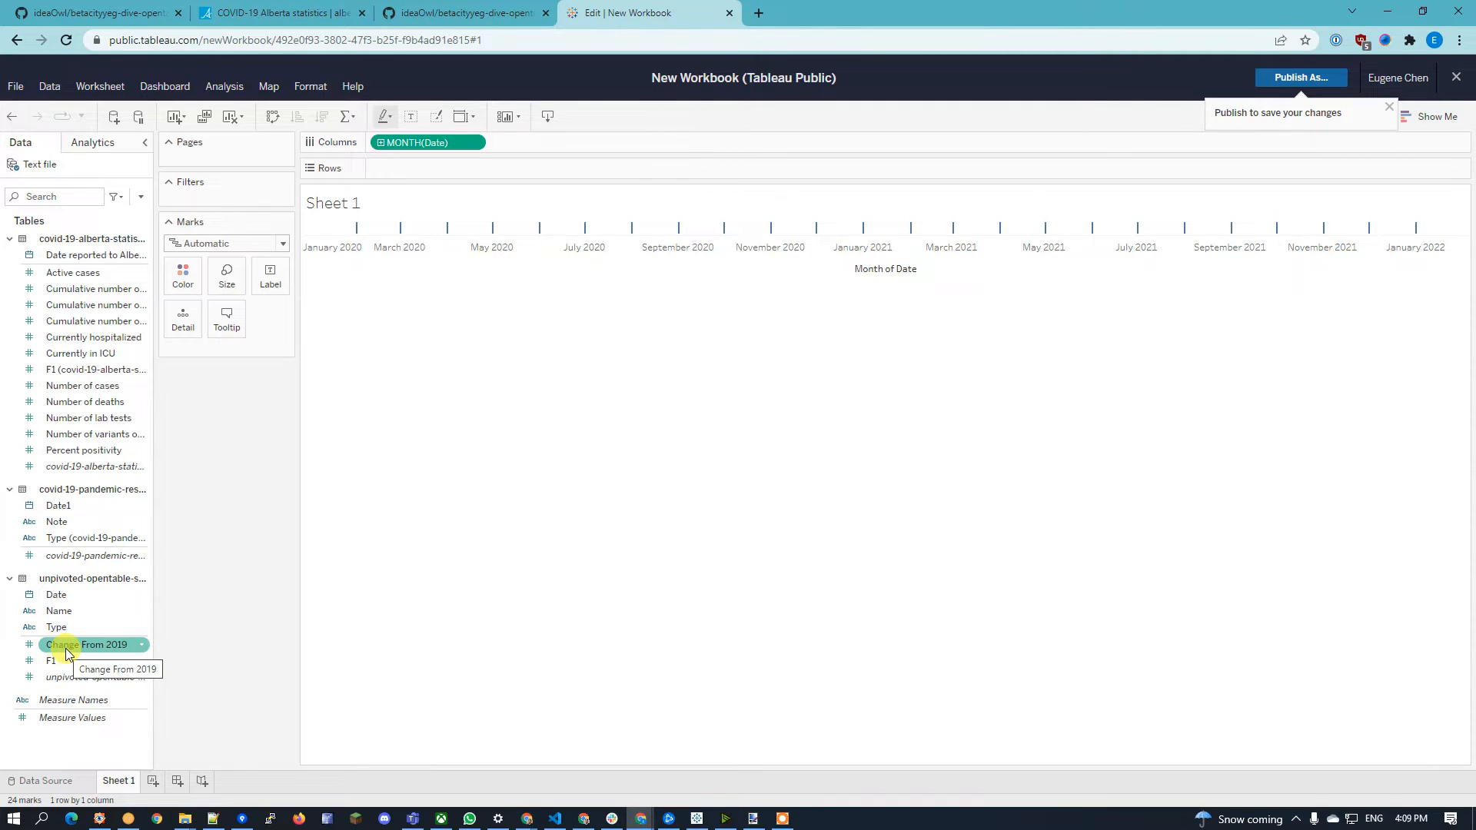
Step: Add Change From 2019 to Rows and change its aggregation to Average
{"action": "left_click_drag", "start_coordinate": [66, 652], "coordinate": [439, 170]}
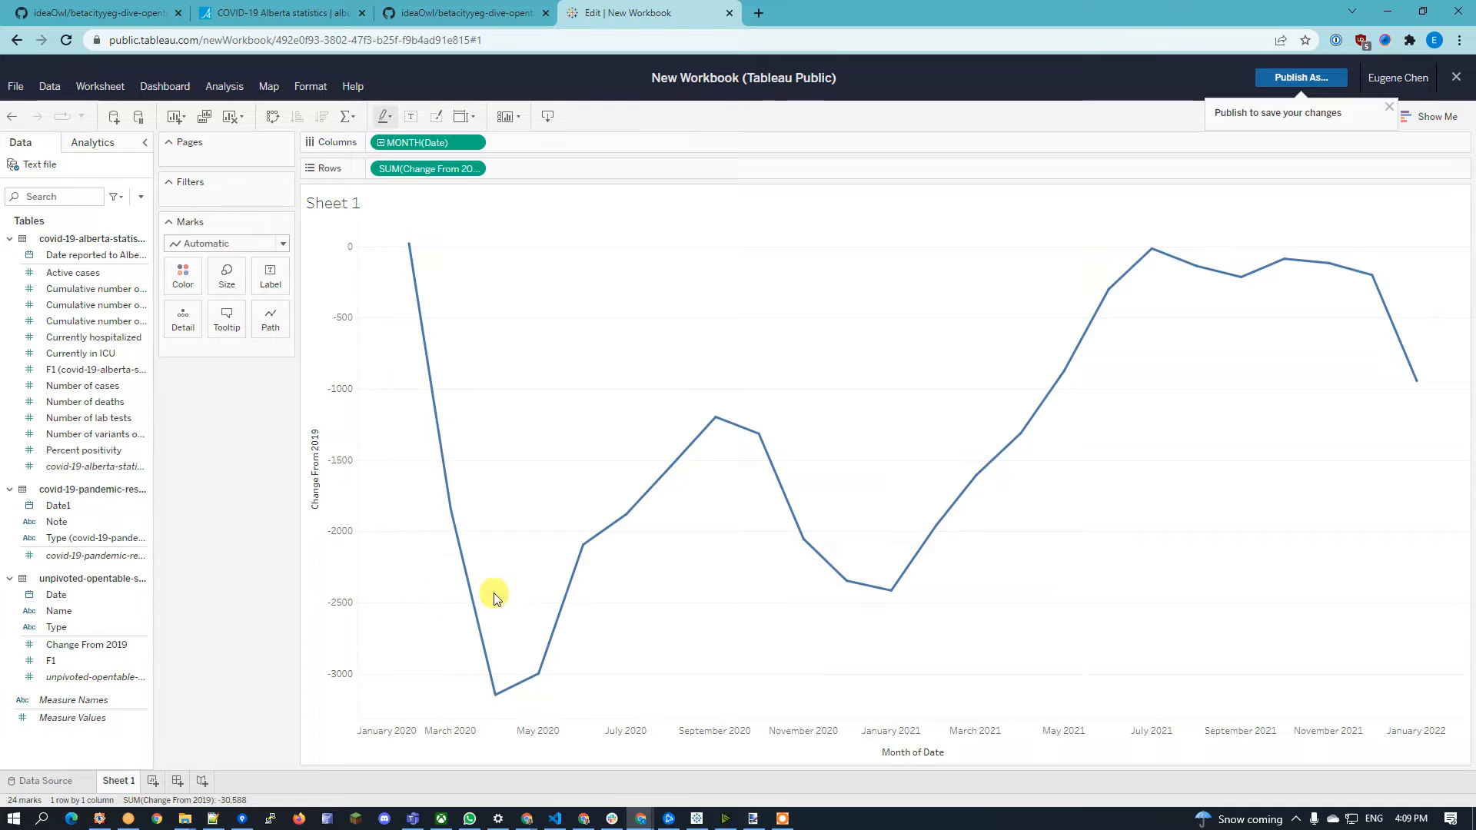
{"action": "mouse_move", "coordinate": [415, 233]}
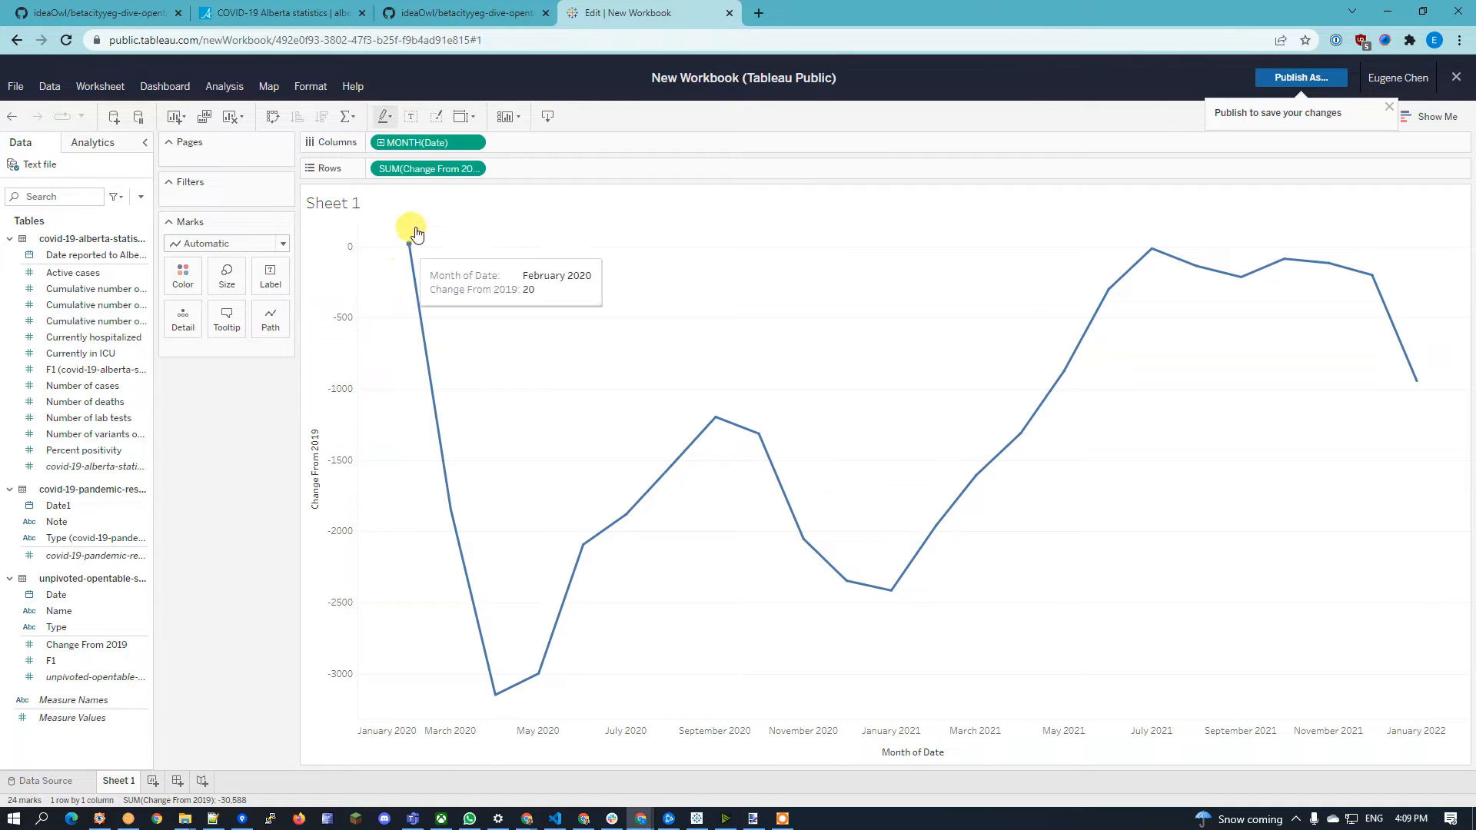
{"action": "left_click", "coordinate": [477, 170]}
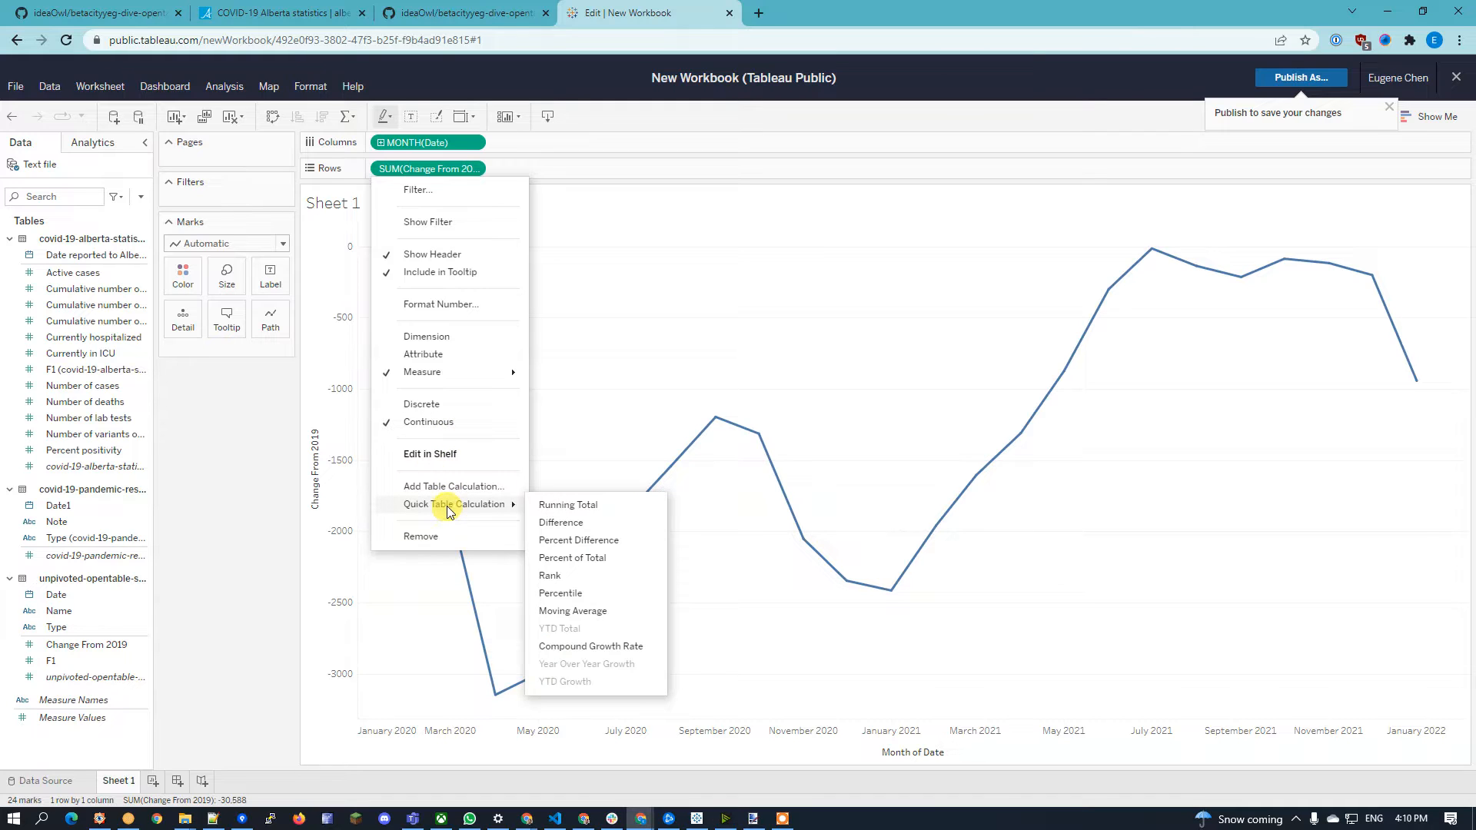
{"action": "mouse_move", "coordinate": [478, 372]}
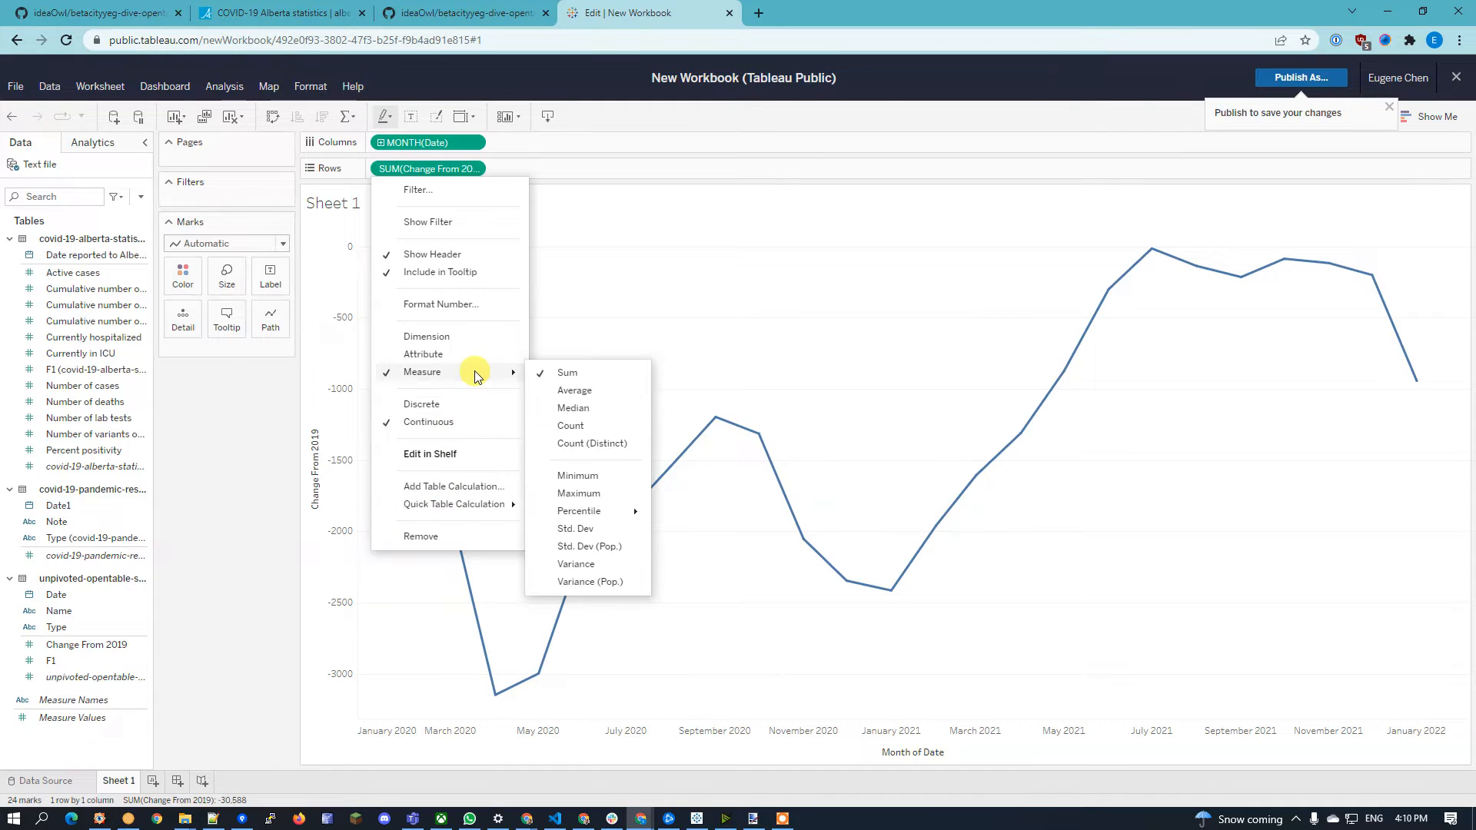
{"action": "left_click", "coordinate": [606, 394]}
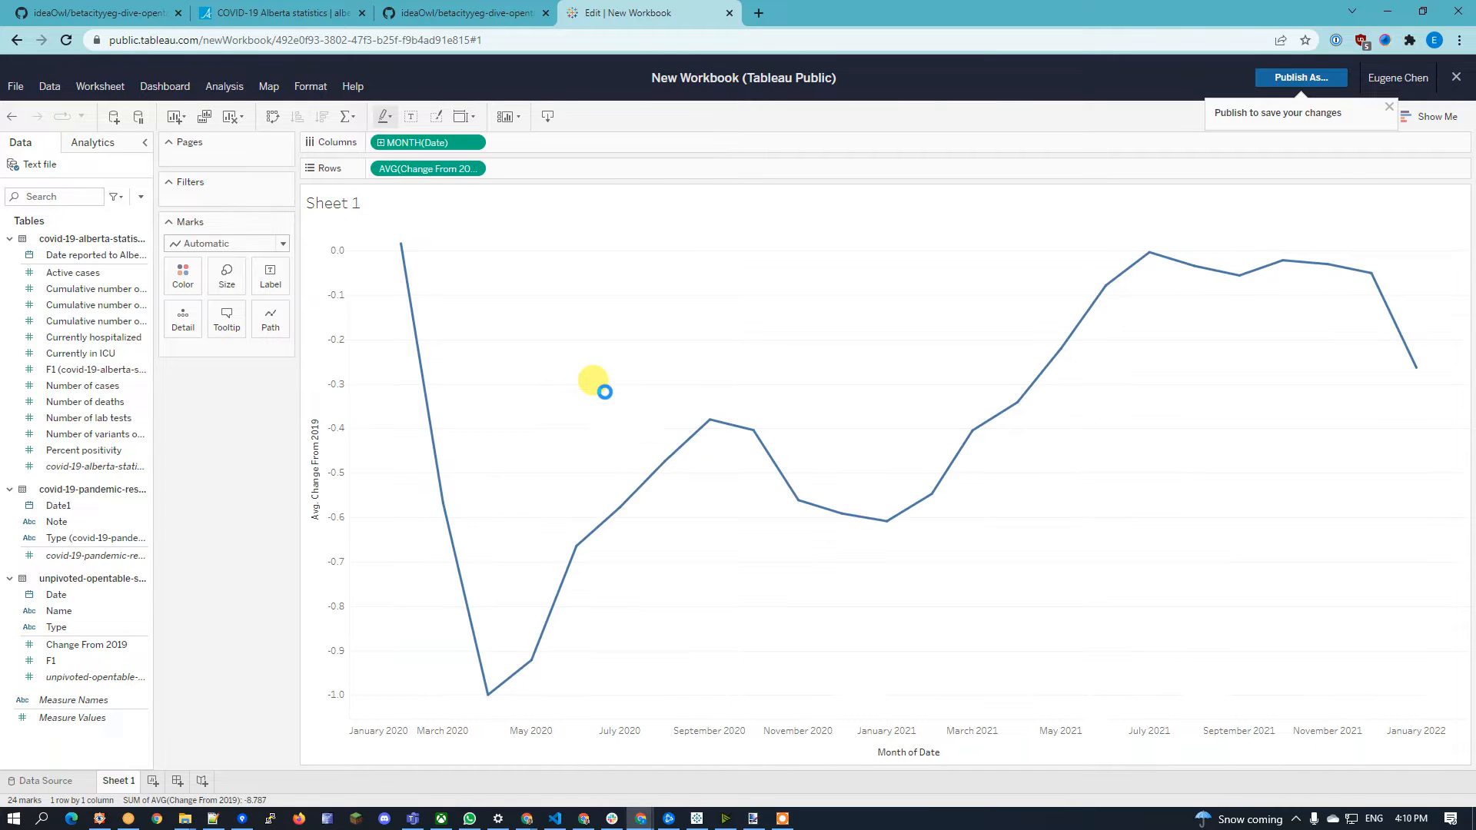
Step: Split the average change line into separately coloured lines by the OpenTable Name field
{"action": "mouse_move", "coordinate": [439, 496]}
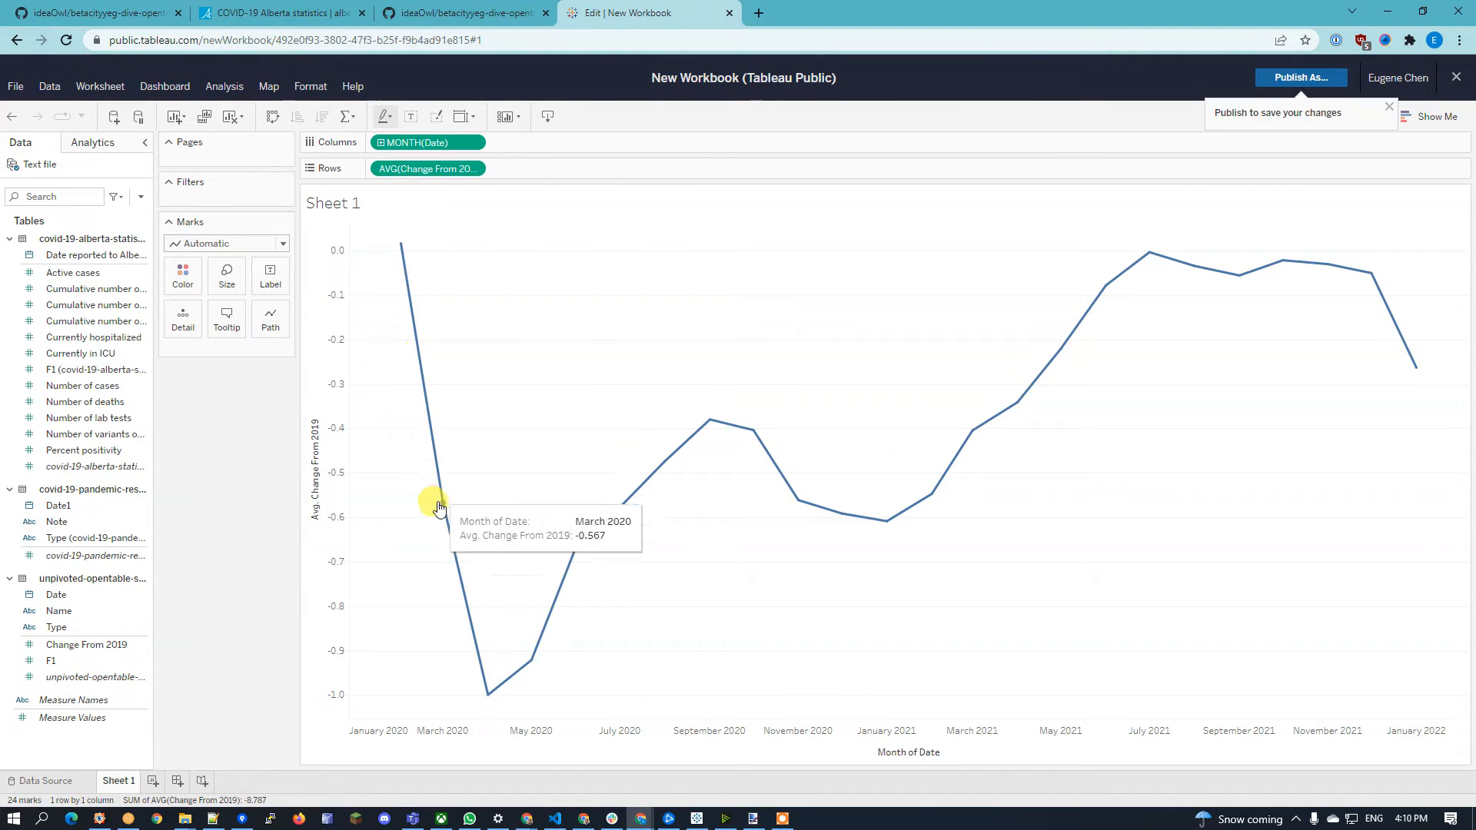
{"action": "mouse_move", "coordinate": [489, 702]}
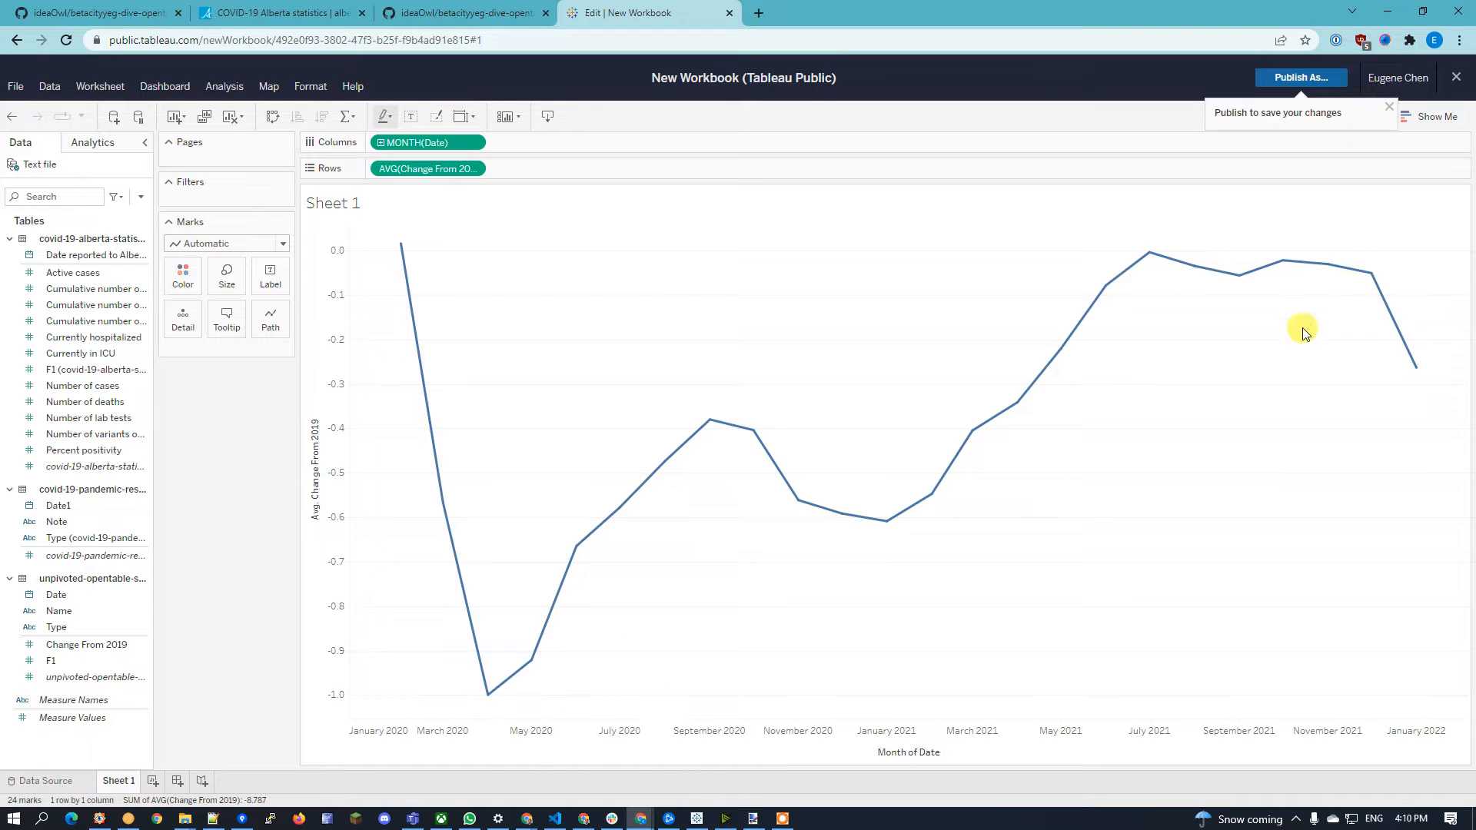
{"action": "mouse_move", "coordinate": [1147, 256]}
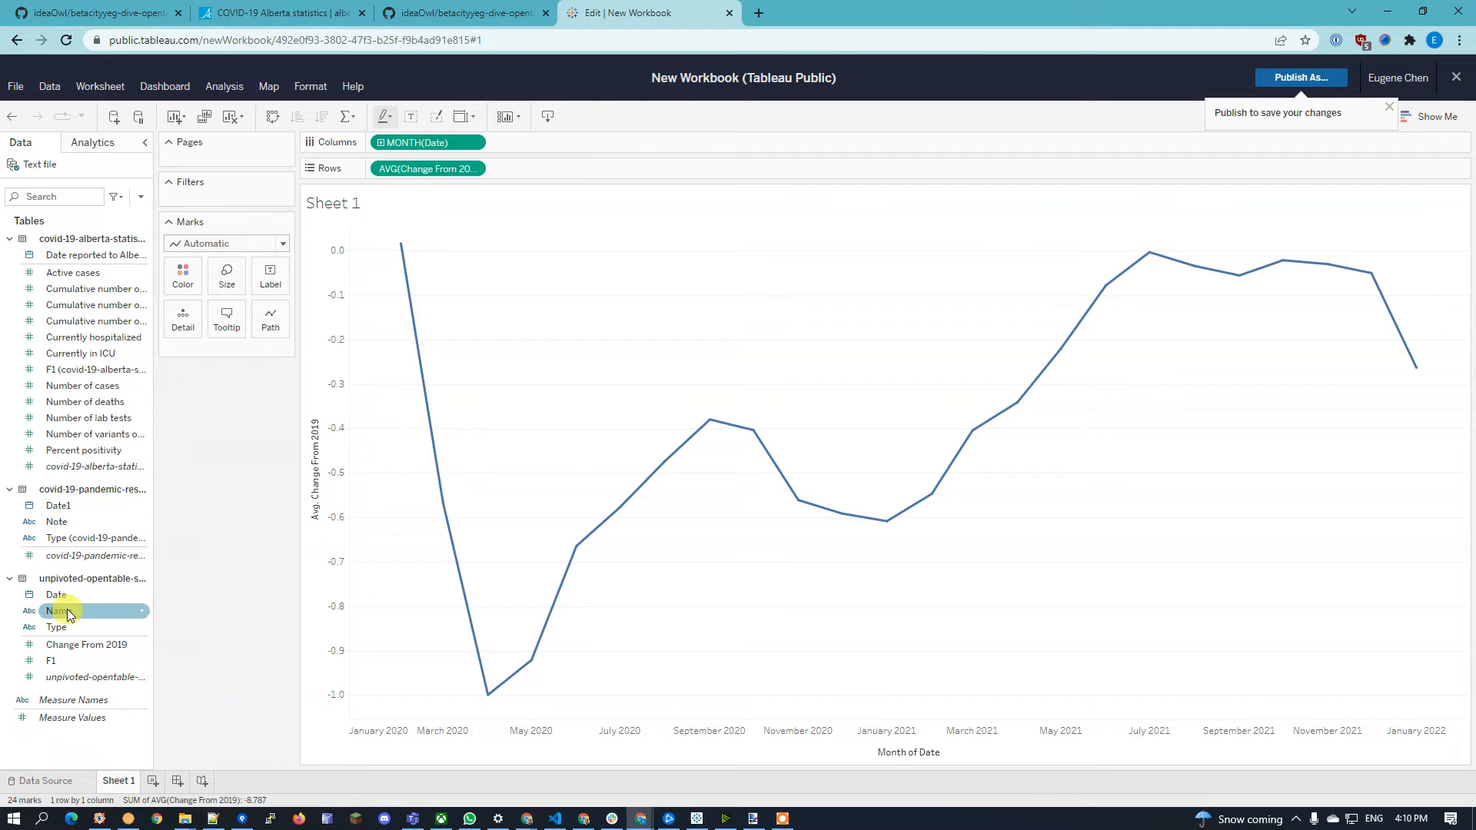
{"action": "left_click_drag", "start_coordinate": [62, 612], "coordinate": [191, 279]}
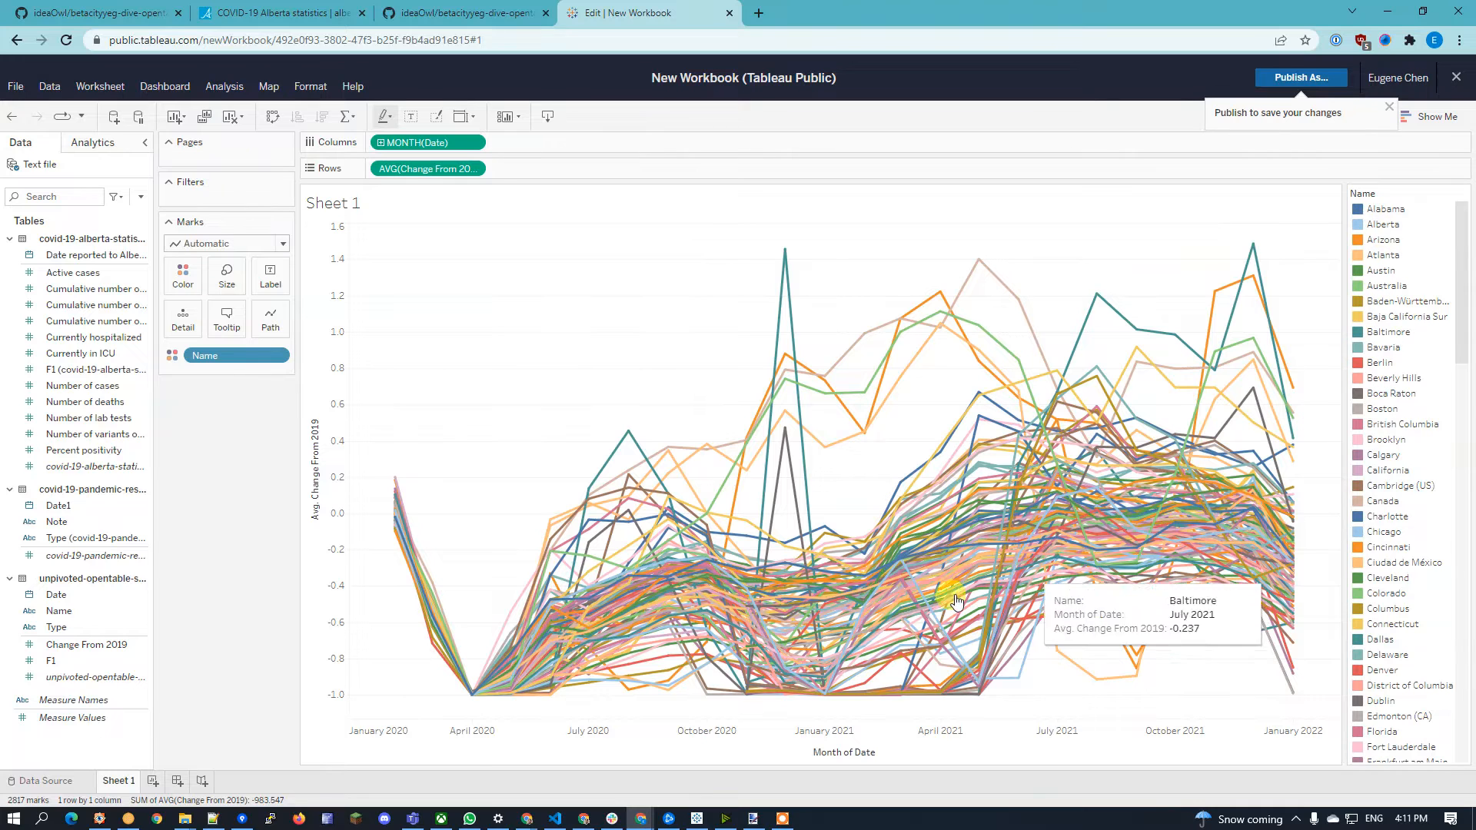
Step: Rename Sheet 1 as "In person reservation rate"
{"action": "double_click", "coordinate": [119, 781]}
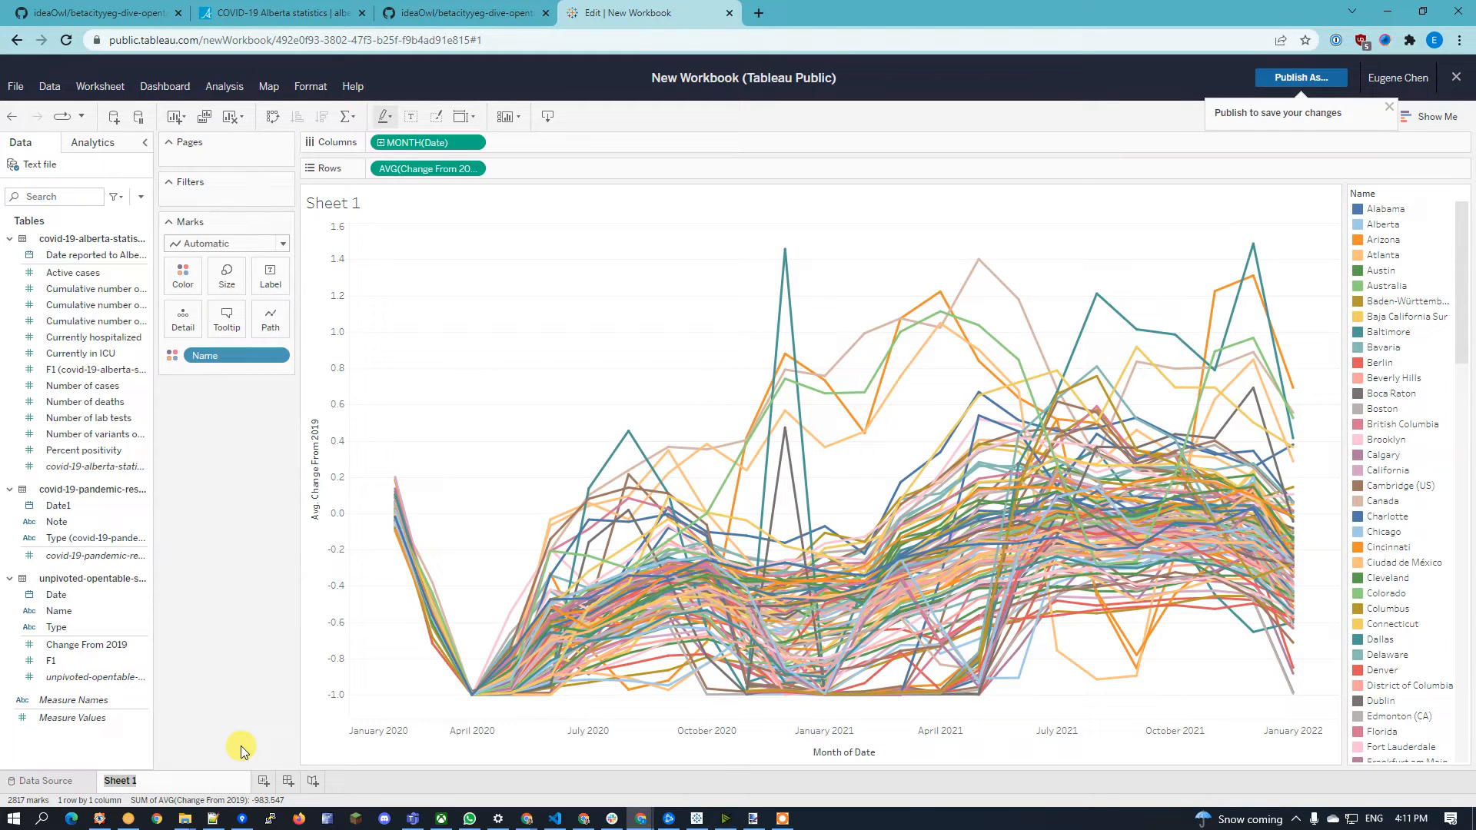
{"action": "type", "text": "In person reservation rate"}
{"action": "key", "text": "Return"}
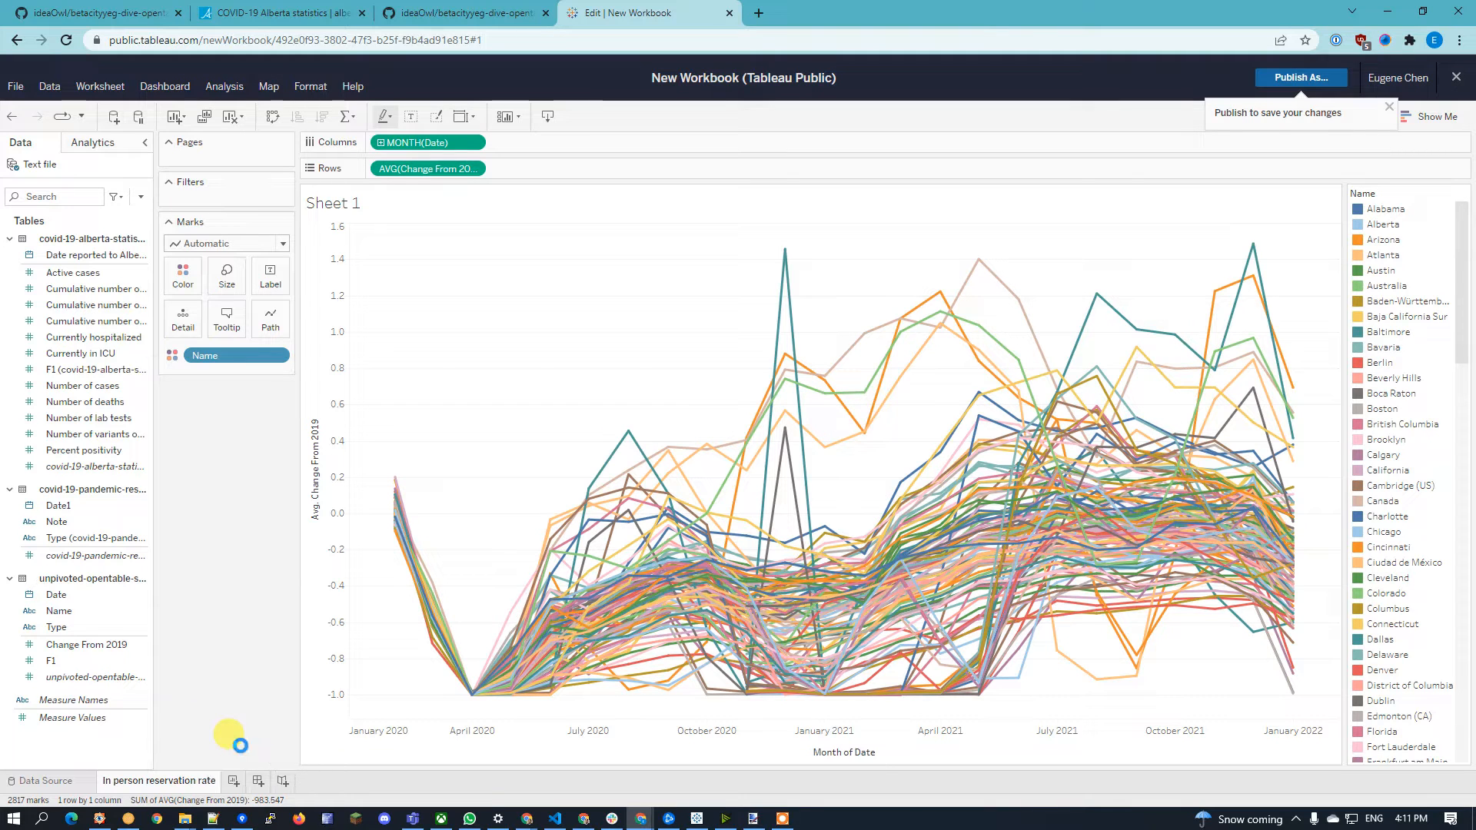
Step: Duplicate the In person reservation rate sheet and name the copy "In person reservation rate, Alberta"
{"action": "right_click", "coordinate": [190, 784]}
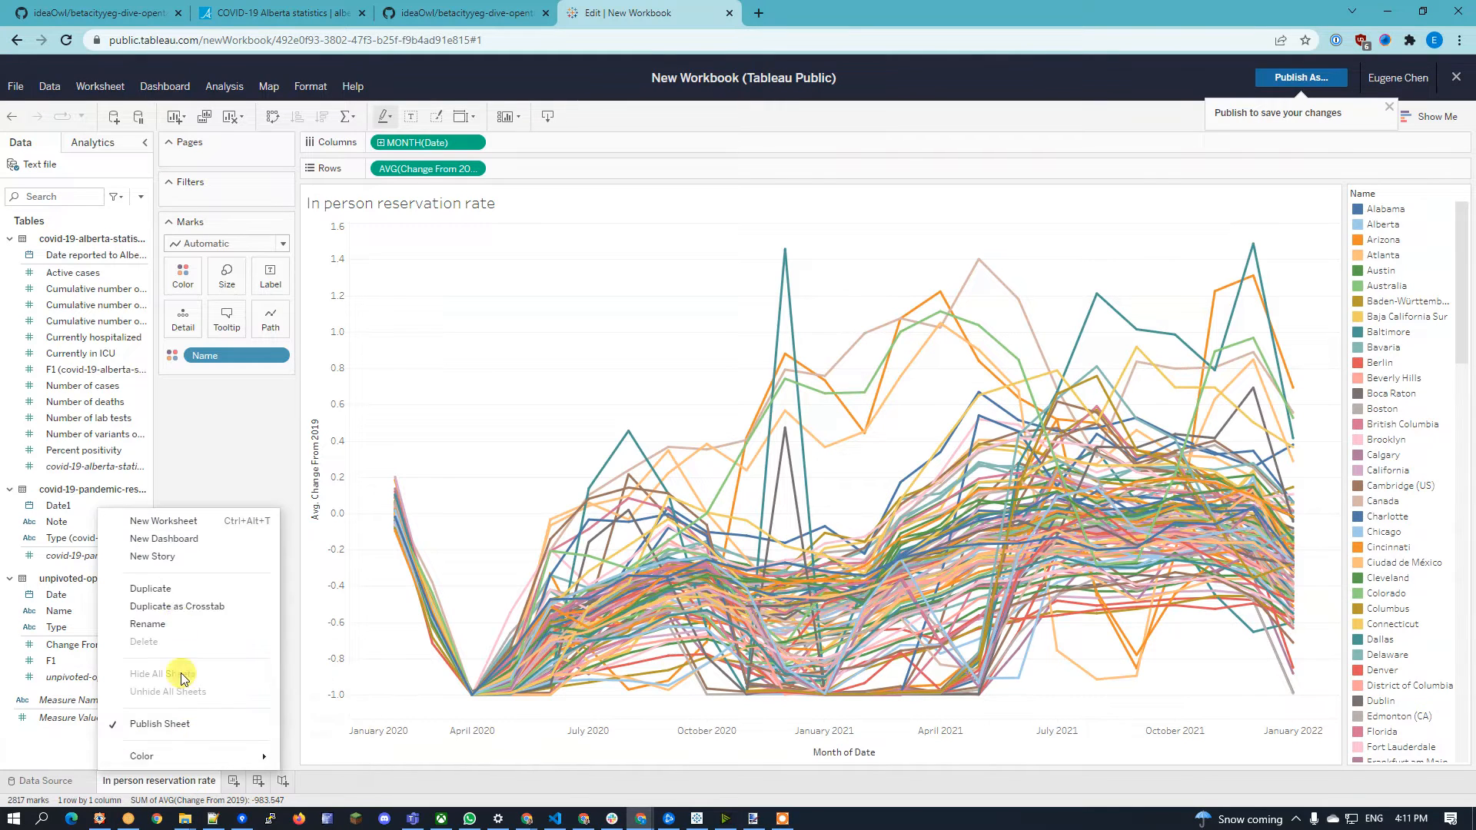
{"action": "left_click", "coordinate": [167, 589]}
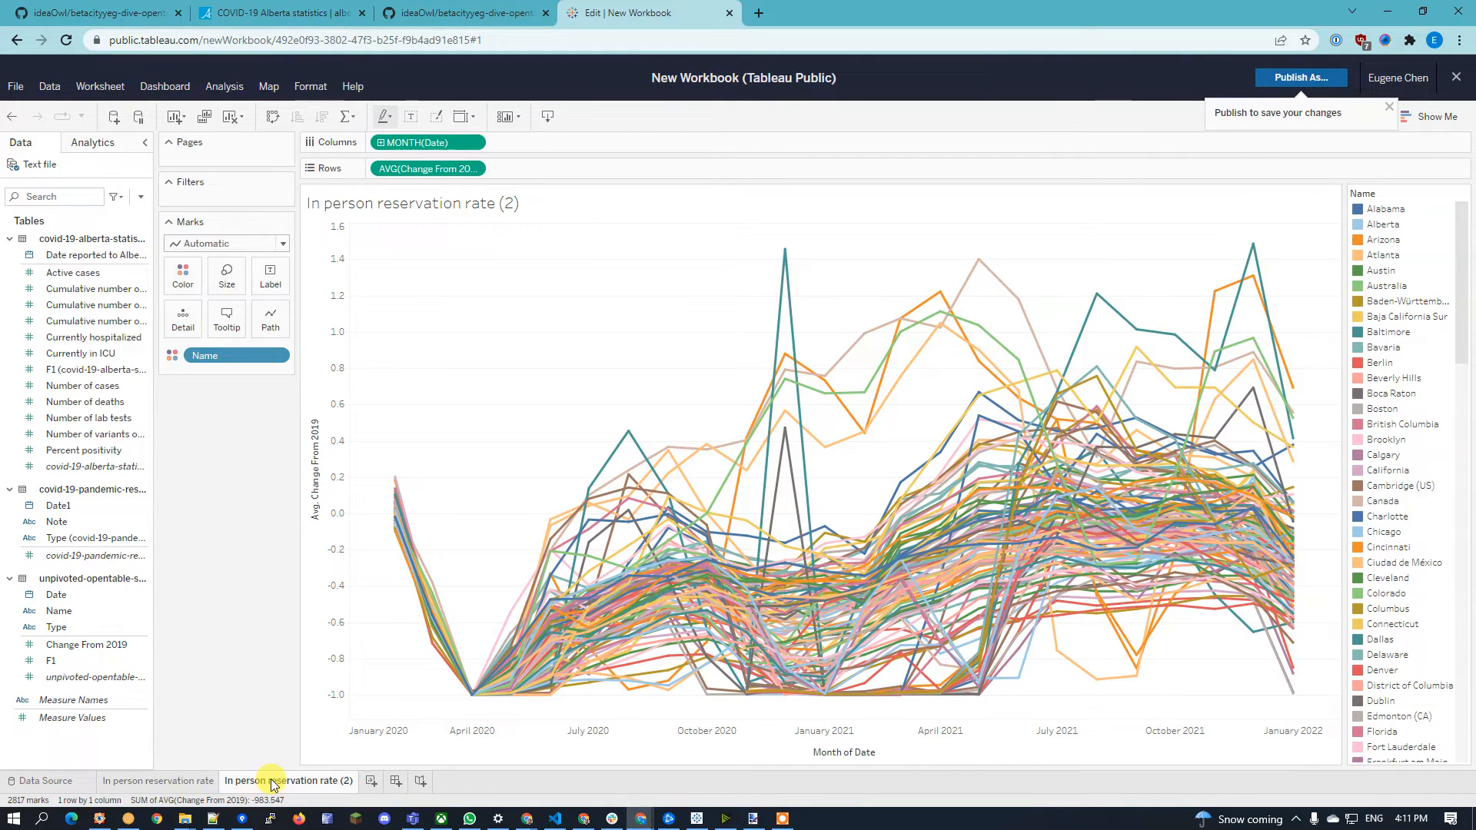
{"action": "double_click", "coordinate": [273, 784]}
{"action": "left_click", "coordinate": [338, 782]}
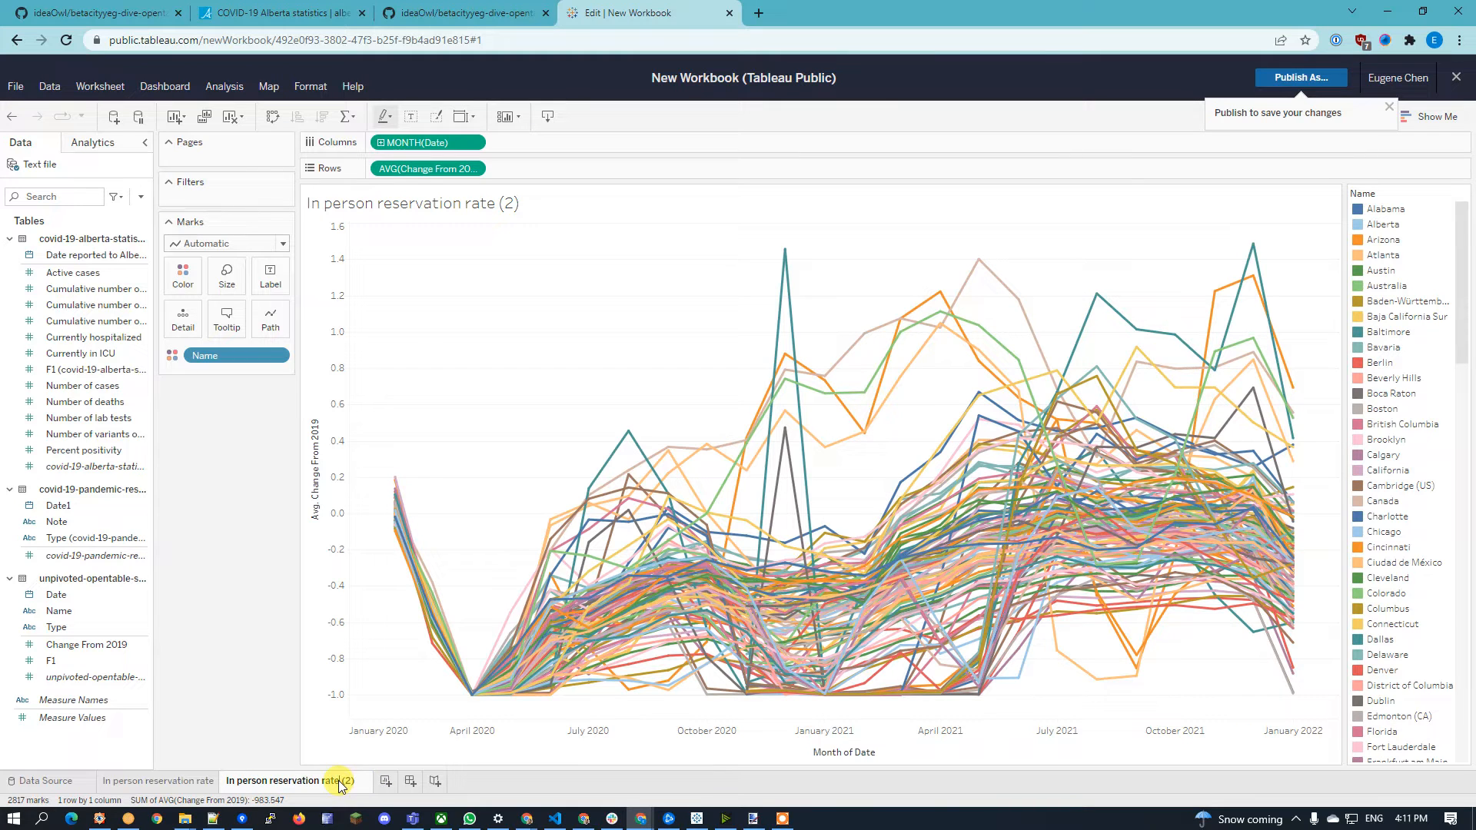
{"action": "type", "text": ", Alberta"}
{"action": "key", "text": "Return"}
Step: Filter the duplicated sheet by Name so that only Alberta is included
{"action": "left_click_drag", "start_coordinate": [71, 611], "coordinate": [230, 195]}
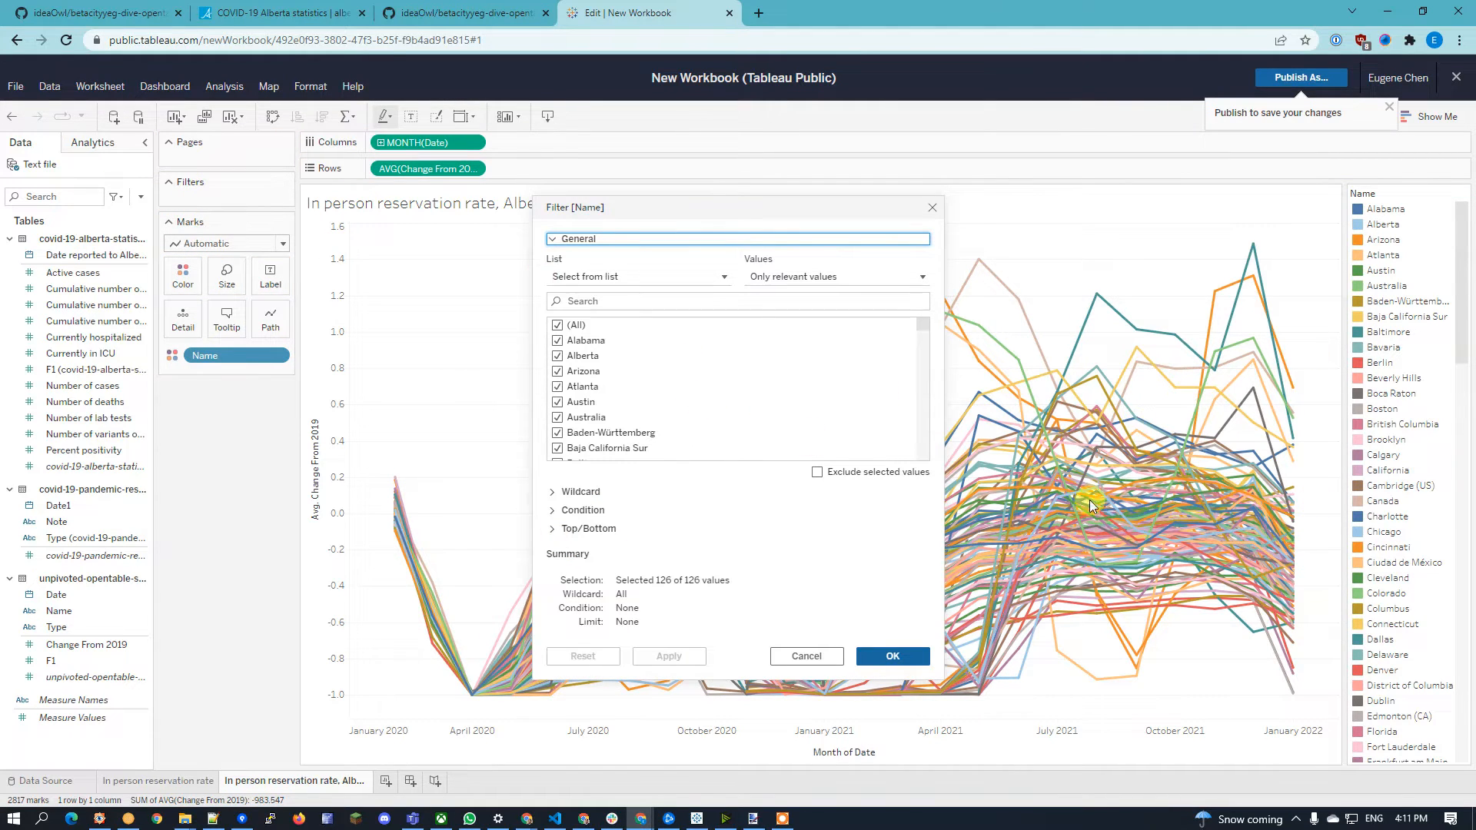
{"action": "left_click", "coordinate": [558, 326]}
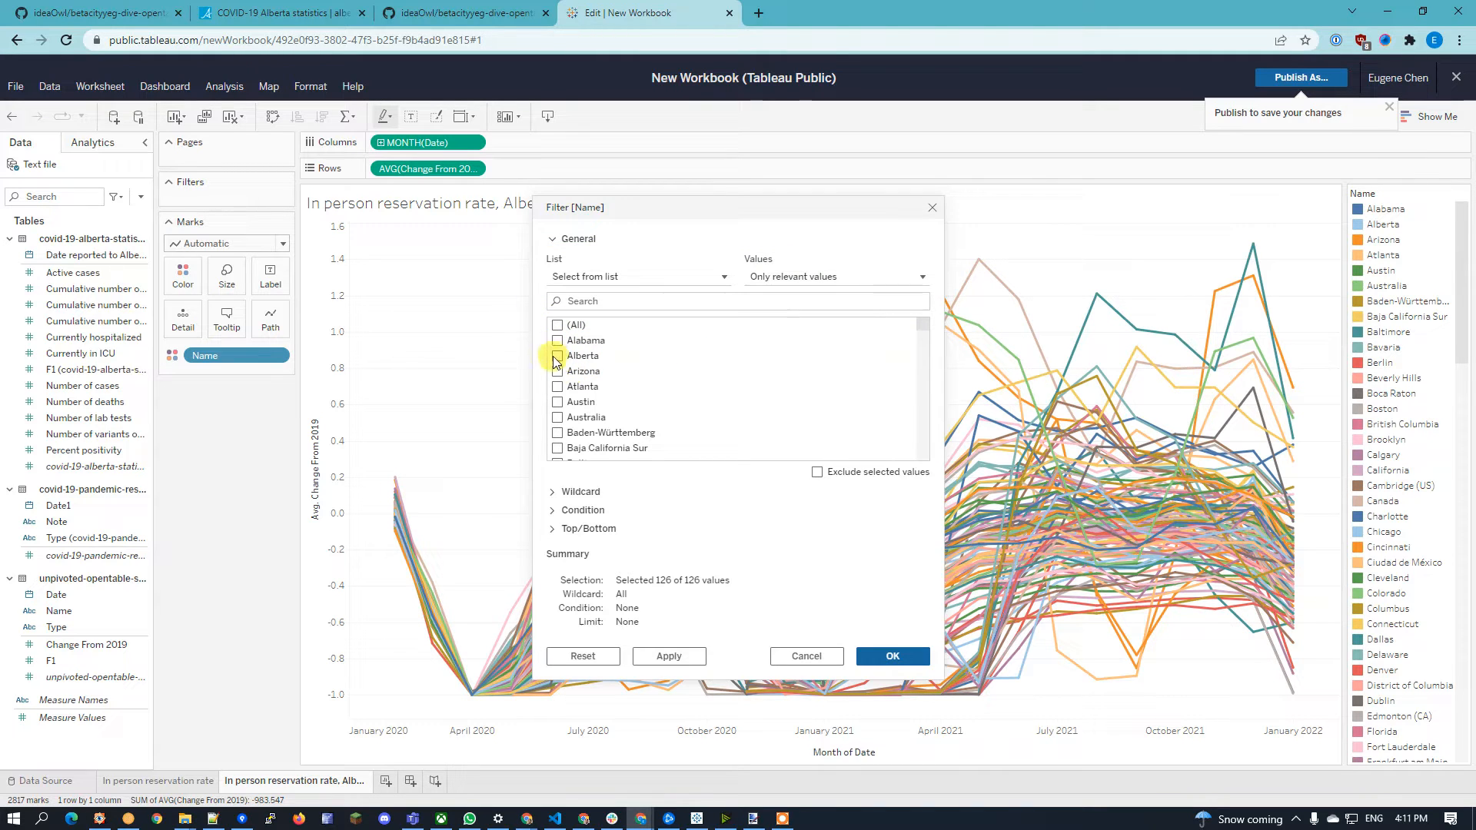
{"action": "left_click", "coordinate": [557, 356]}
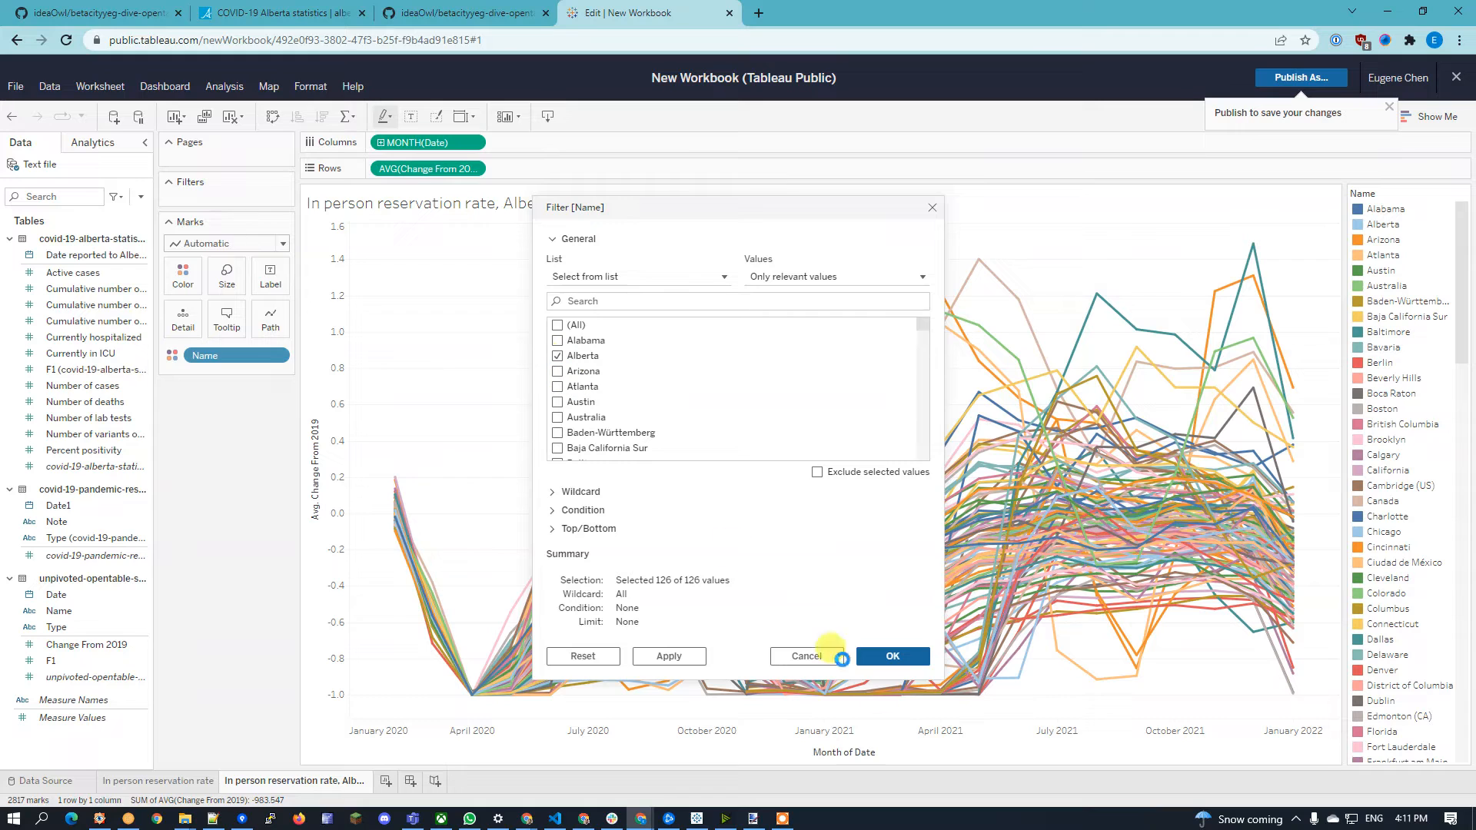
{"action": "left_click", "coordinate": [893, 658]}
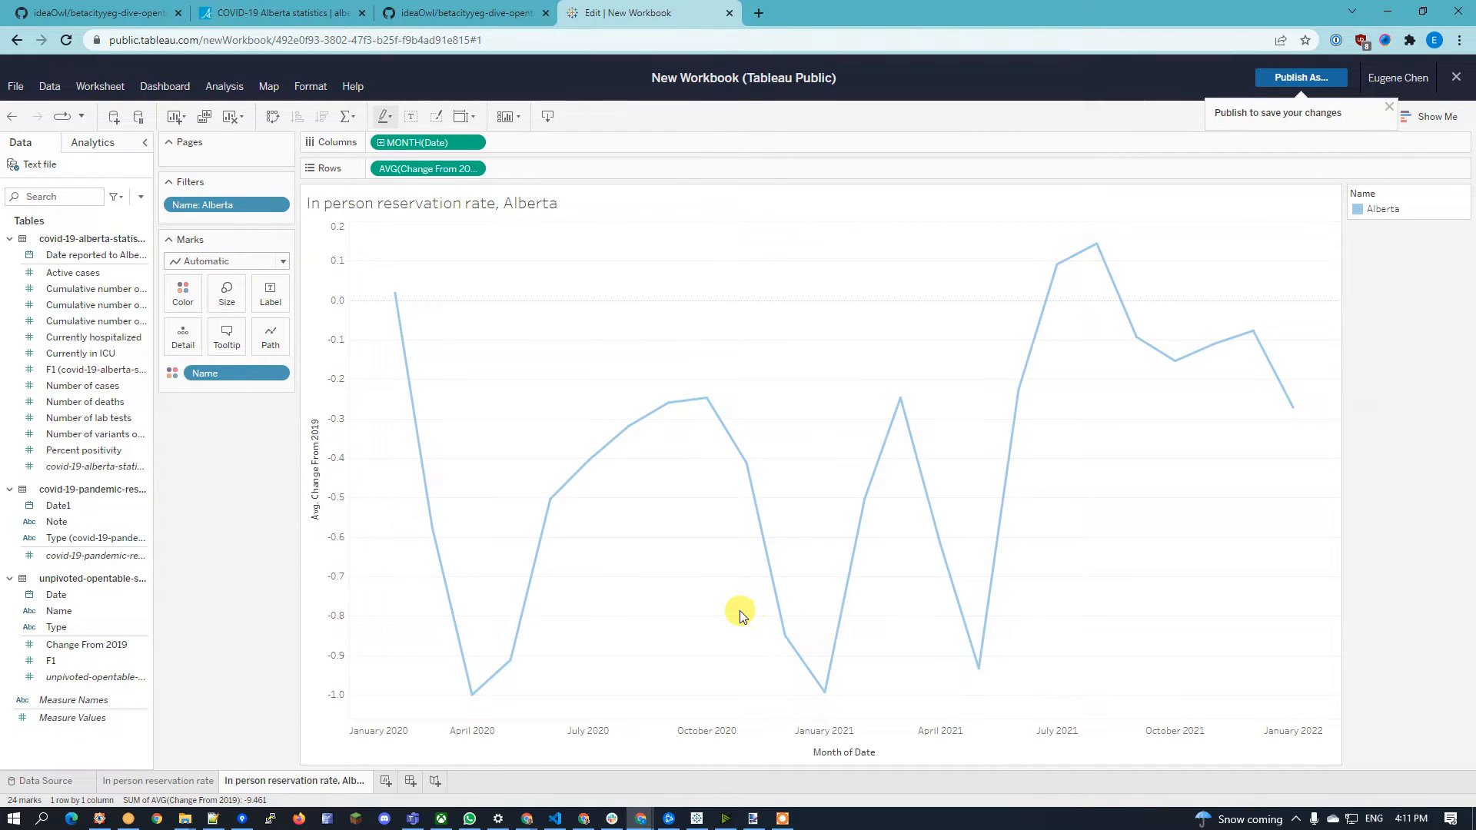
Step: Add Currently hospitalized to Rows after the average Change From 2019 measure
{"action": "mouse_move", "coordinate": [472, 699]}
{"action": "mouse_move", "coordinate": [1058, 271]}
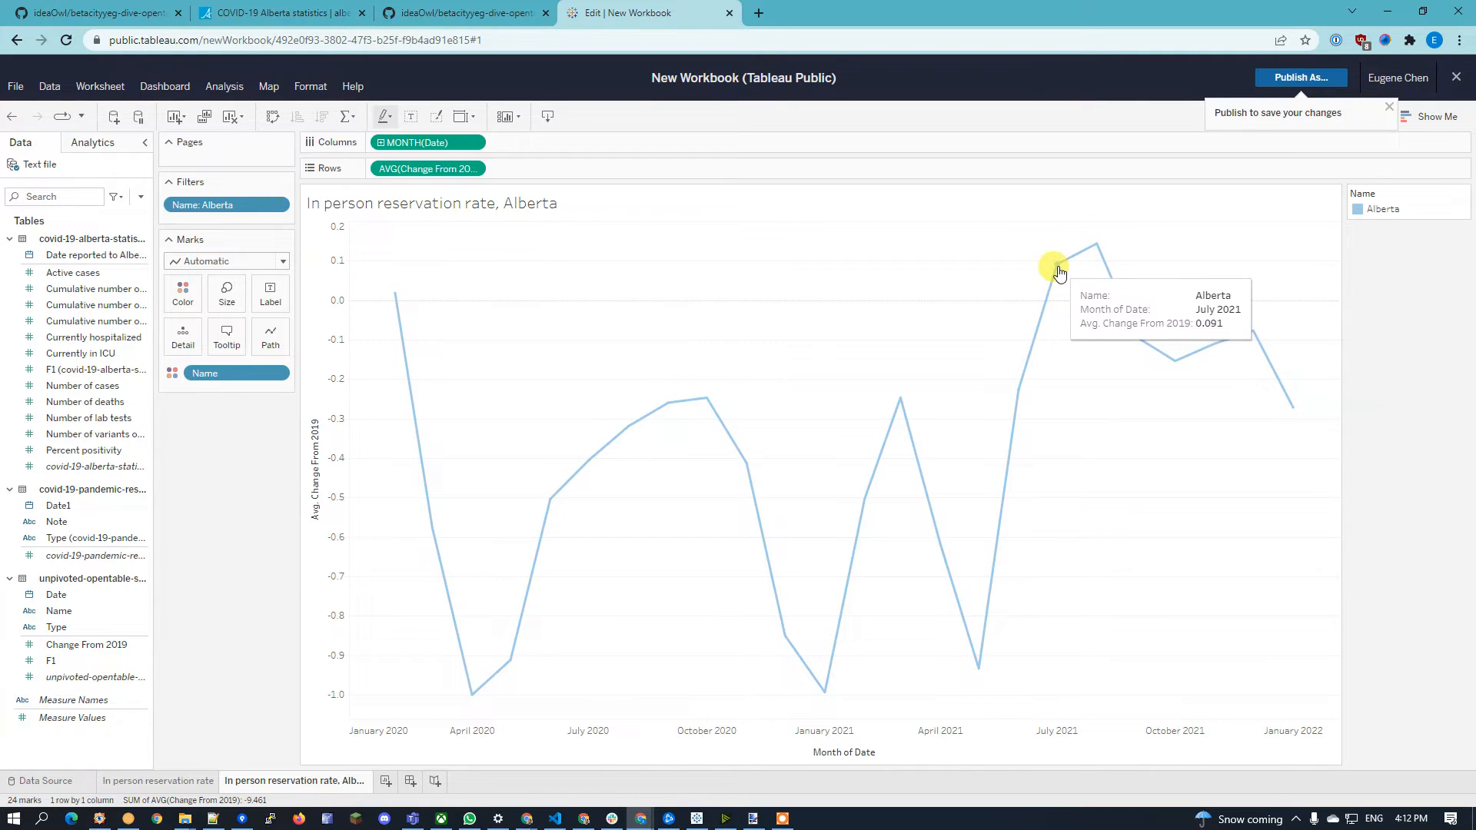
{"action": "mouse_move", "coordinate": [1095, 249]}
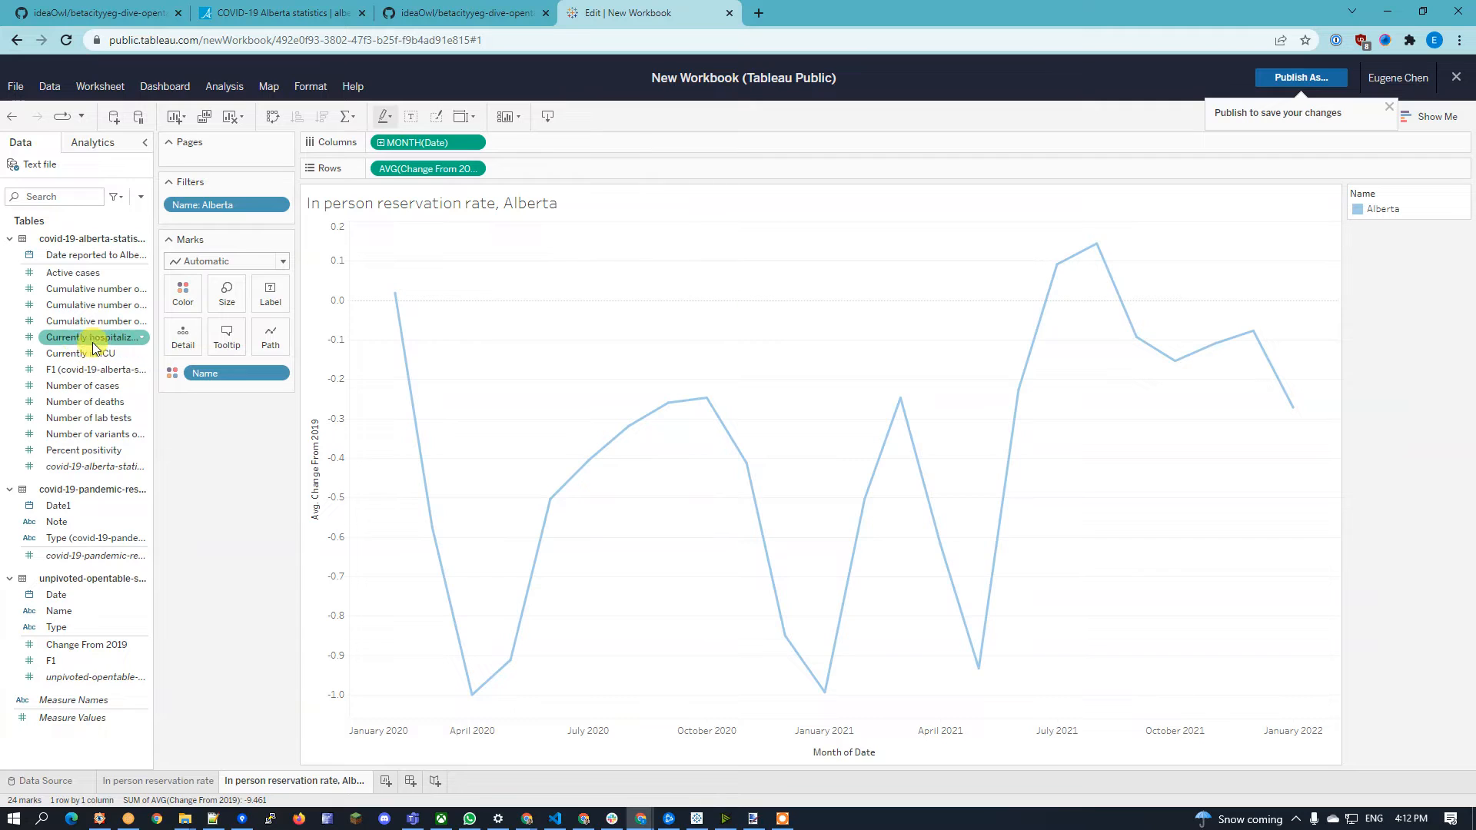
{"action": "left_click_drag", "start_coordinate": [74, 342], "coordinate": [555, 170]}
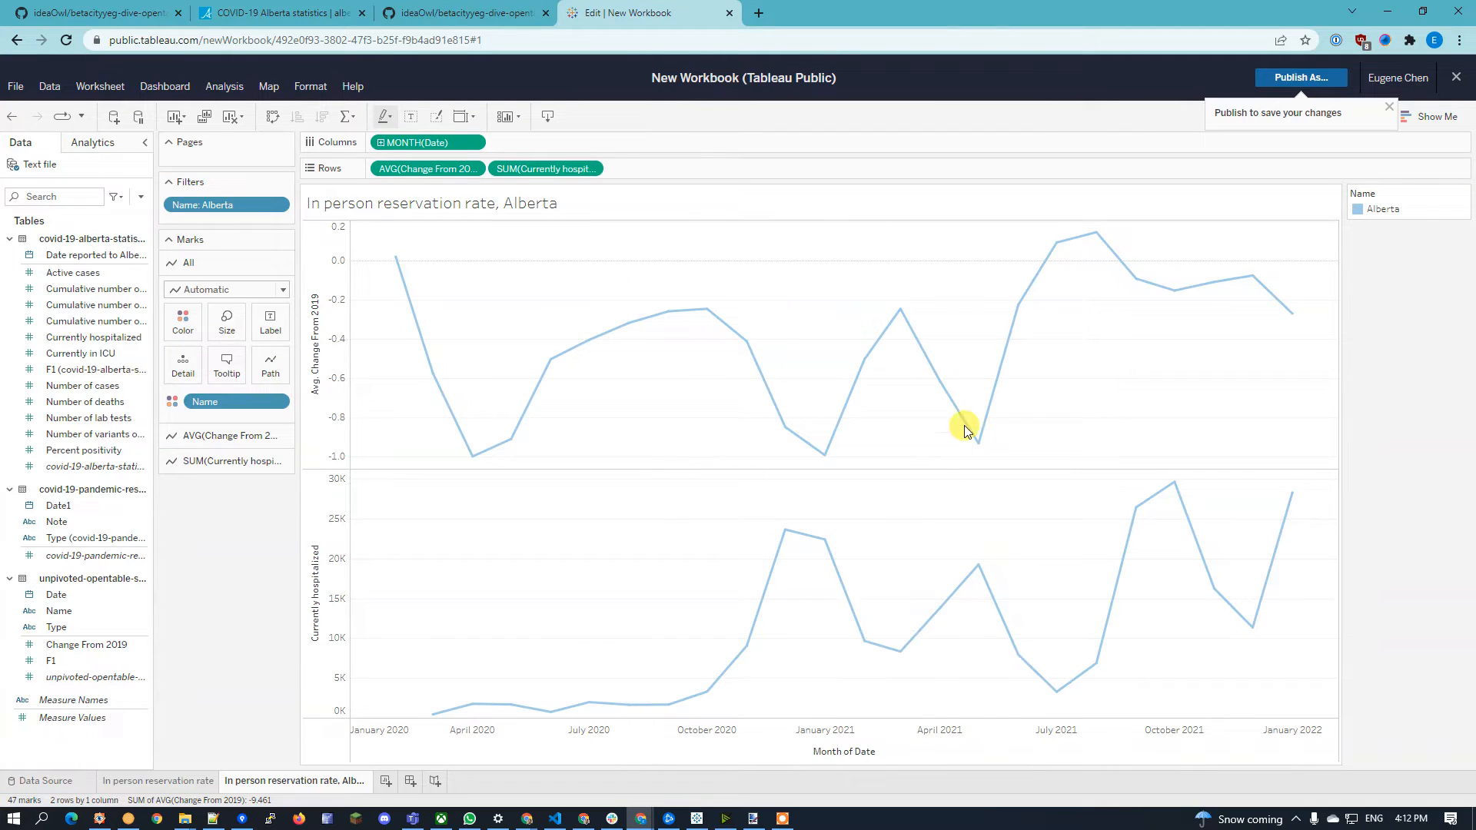
Step: Combine Currently hospitalized with the average Change From 2019 line as a dual-axis chart
{"action": "mouse_move", "coordinate": [975, 446]}
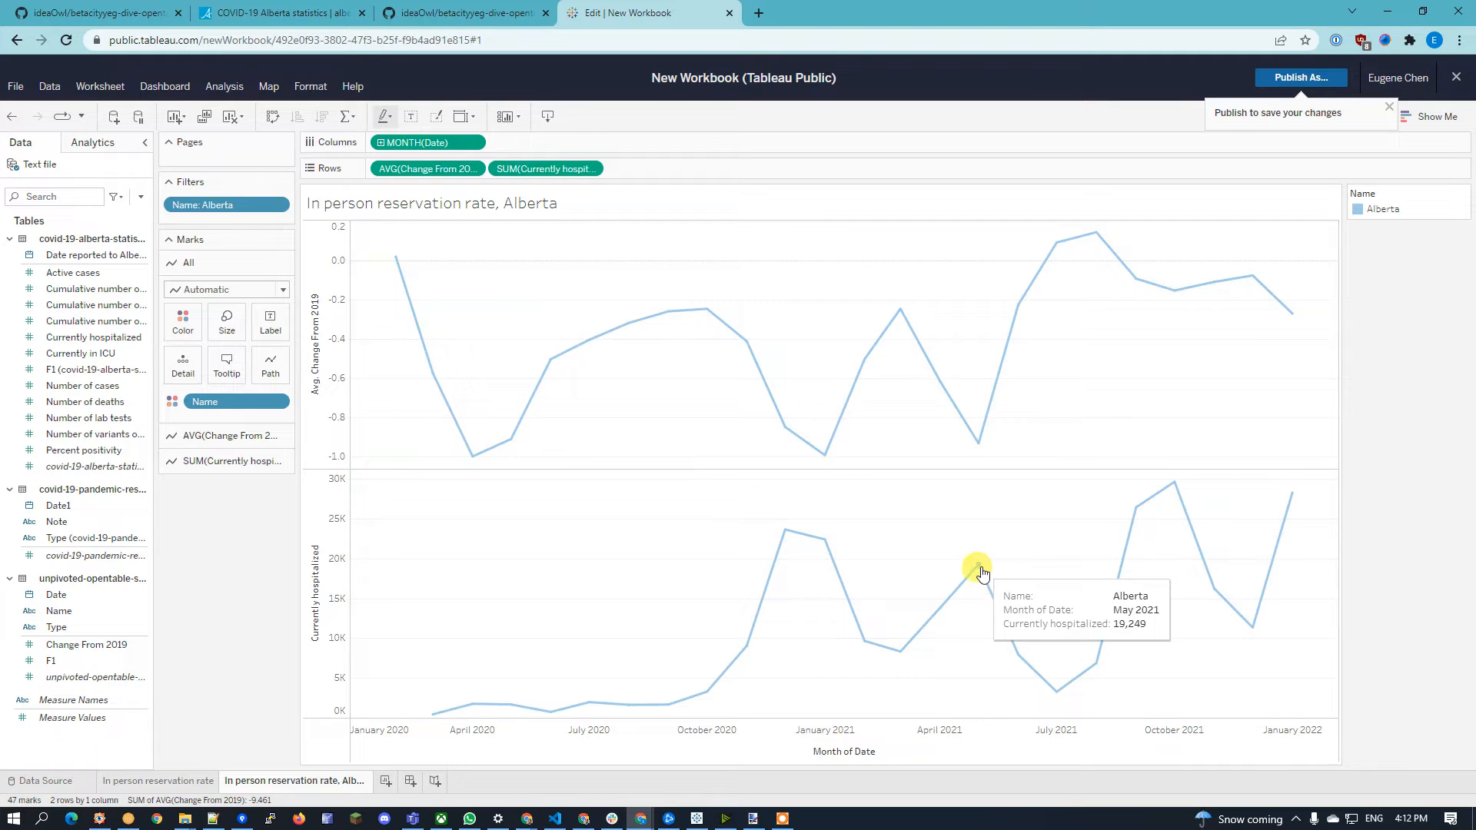
{"action": "mouse_move", "coordinate": [984, 565]}
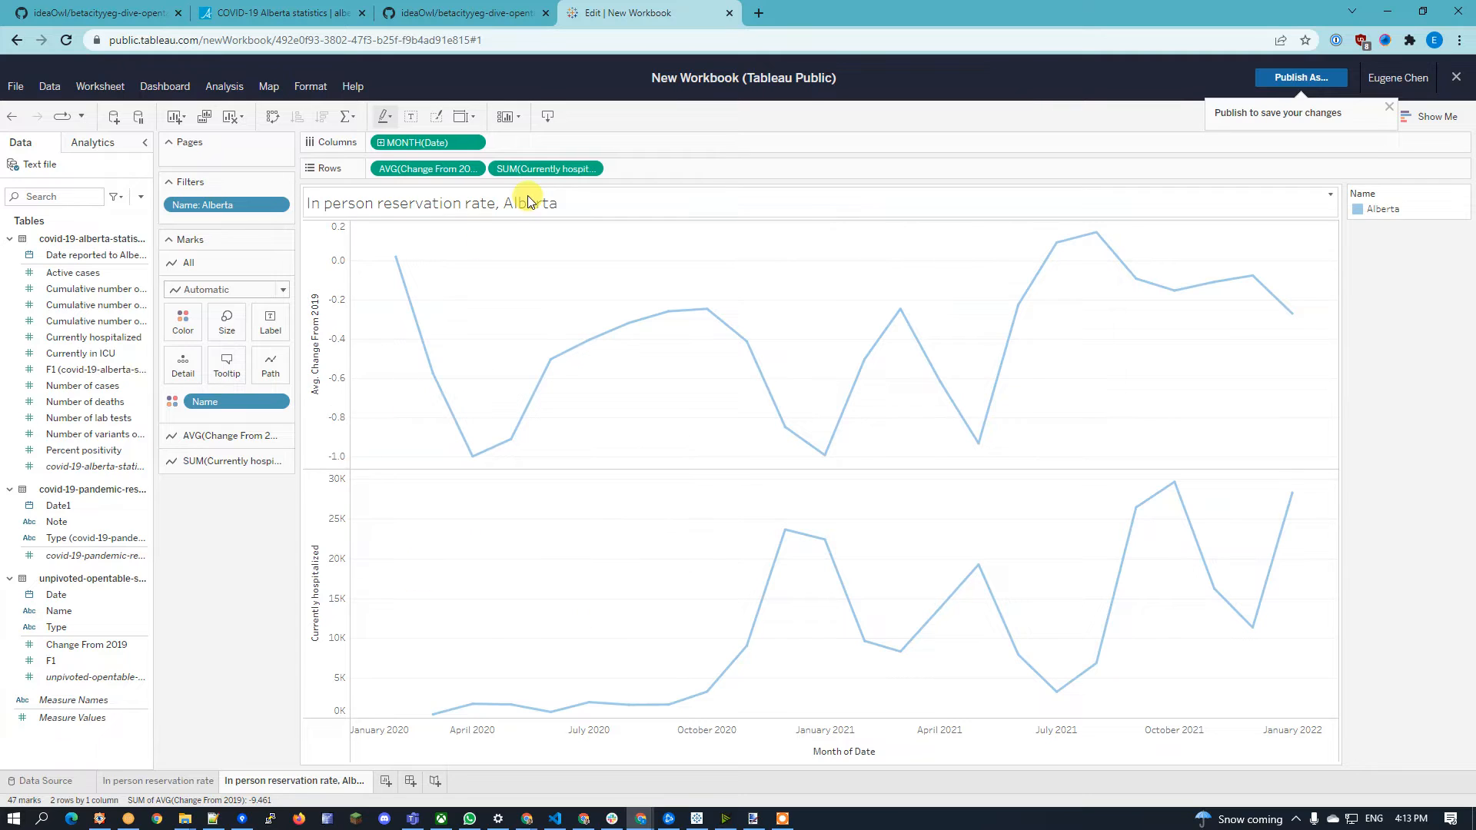
{"action": "left_click", "coordinate": [597, 169]}
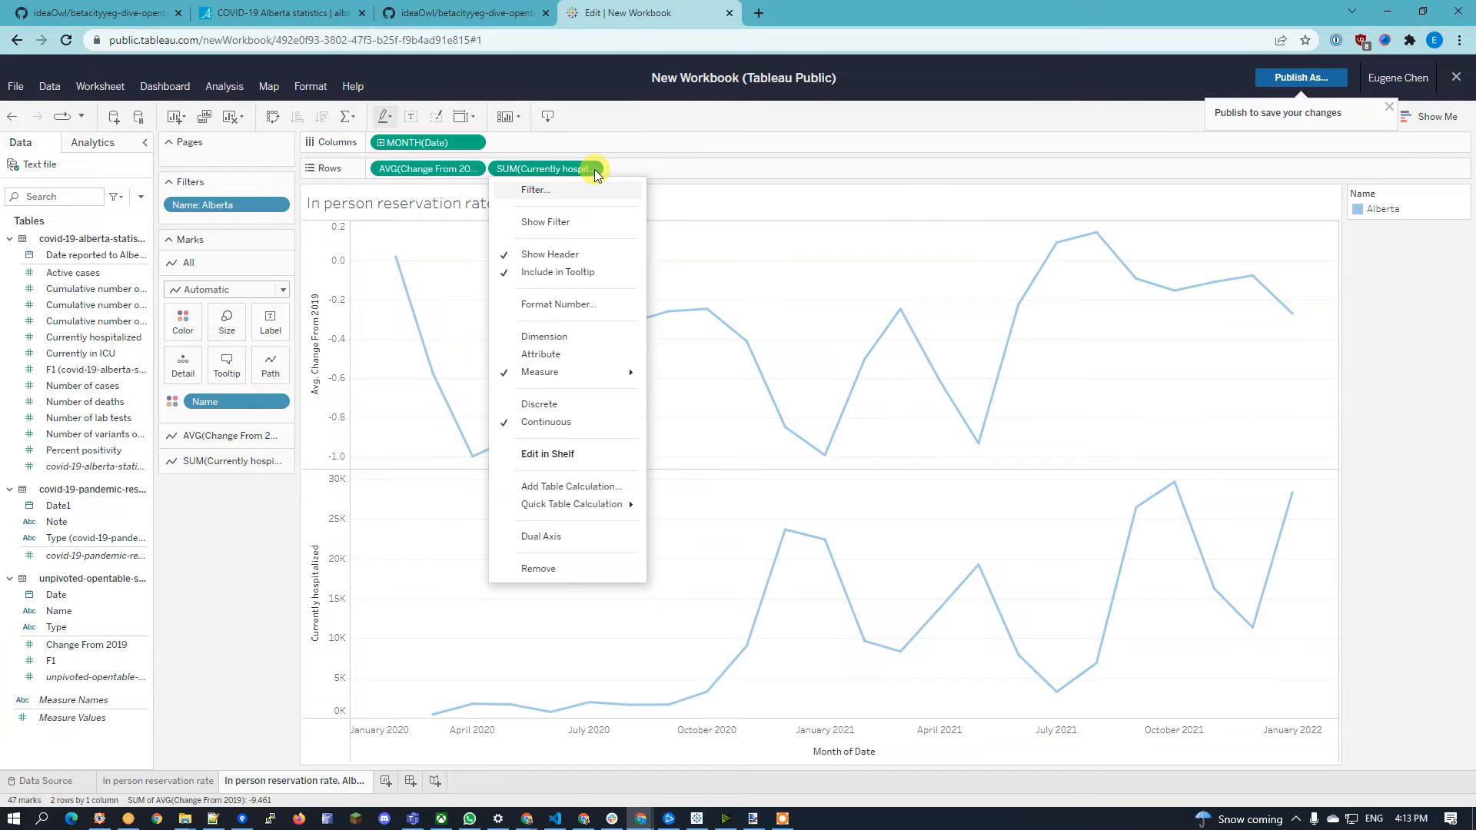
{"action": "left_click", "coordinate": [565, 547]}
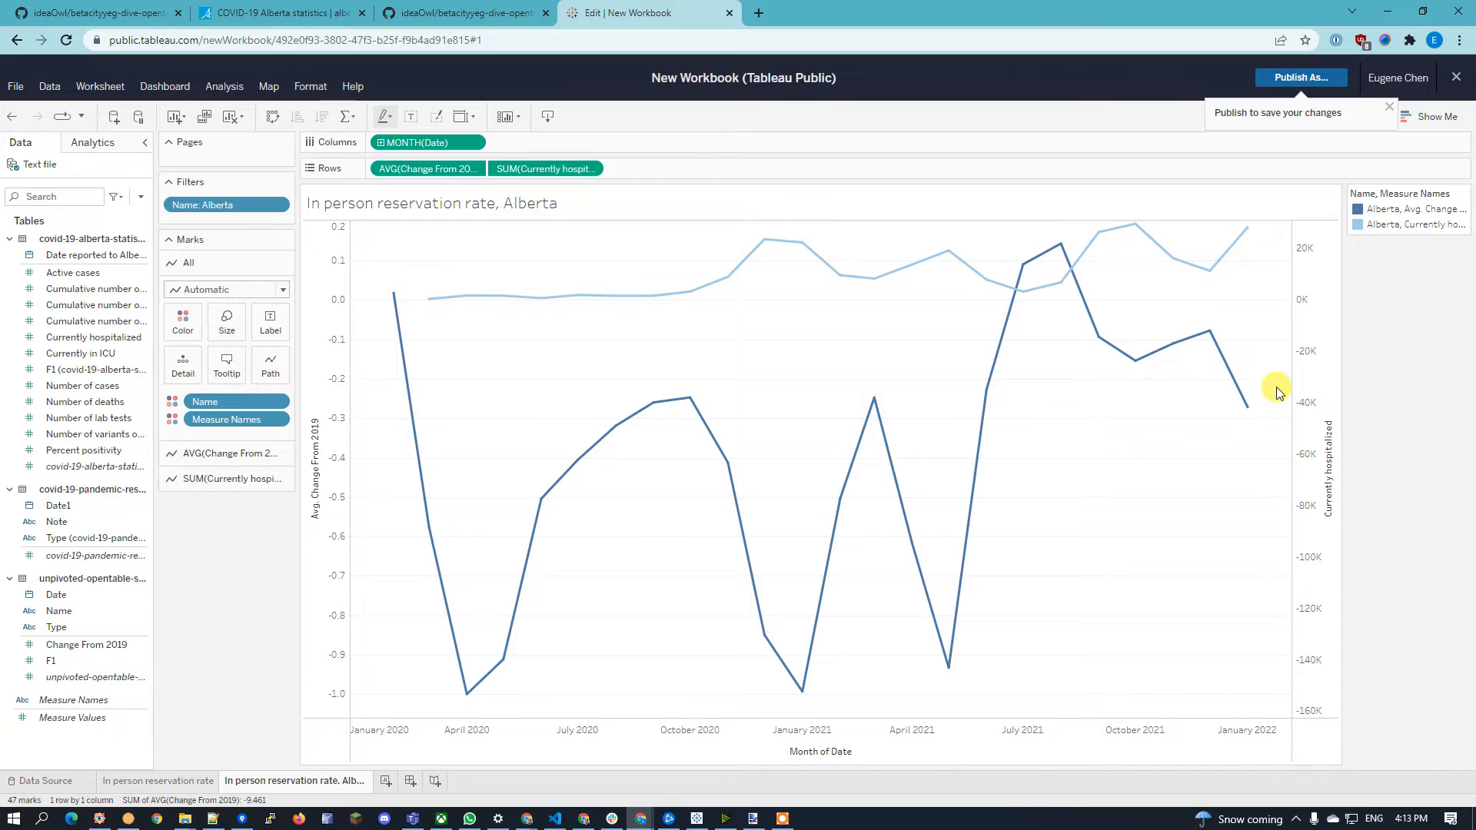
Step: Give the Currently hospitalized axis a fixed range starting at 0
{"action": "double_click", "coordinate": [1319, 359]}
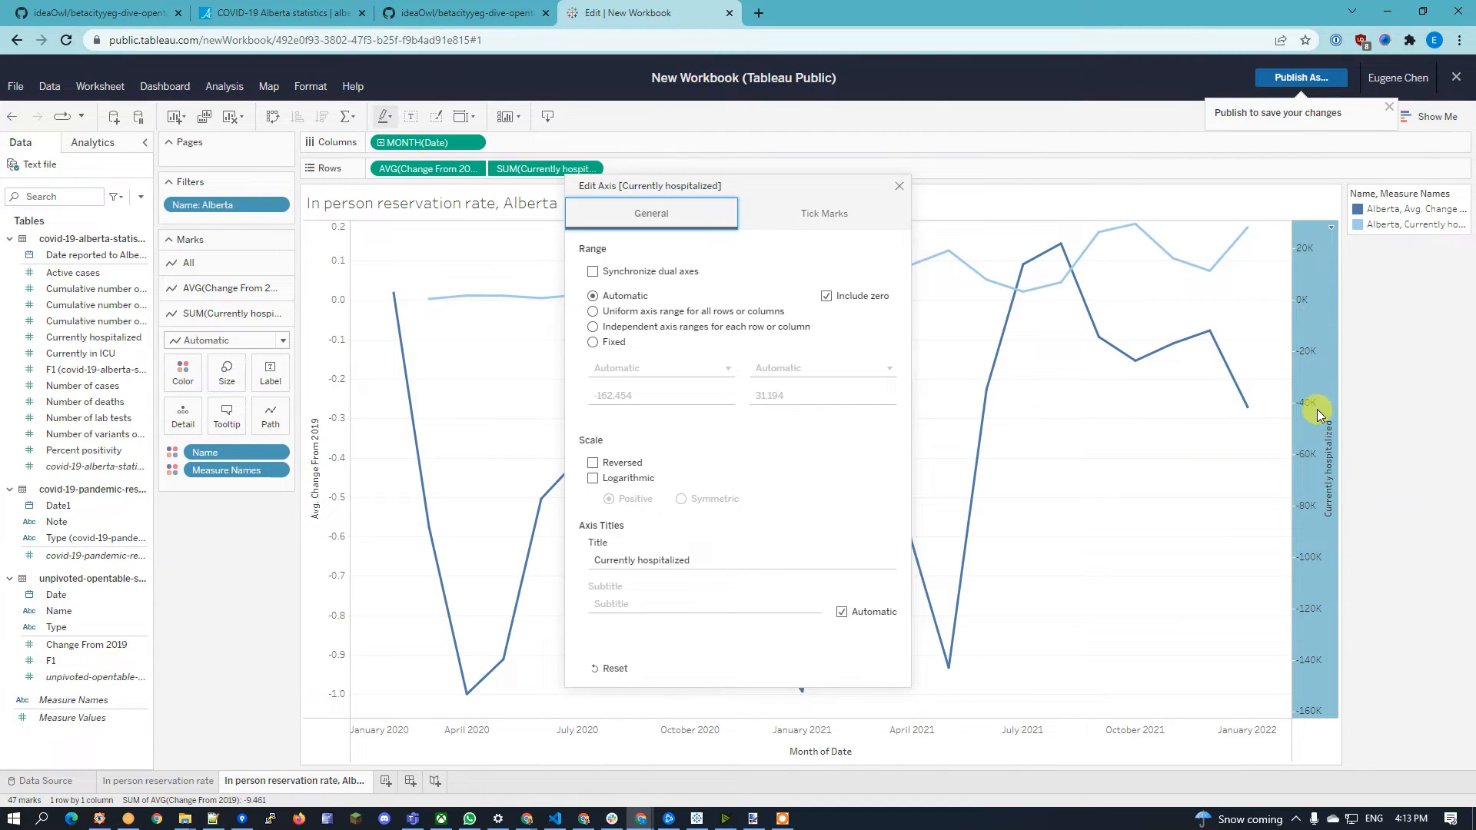
{"action": "left_click", "coordinate": [605, 341]}
{"action": "left_click", "coordinate": [646, 394]}
{"action": "type", "text": "0"}
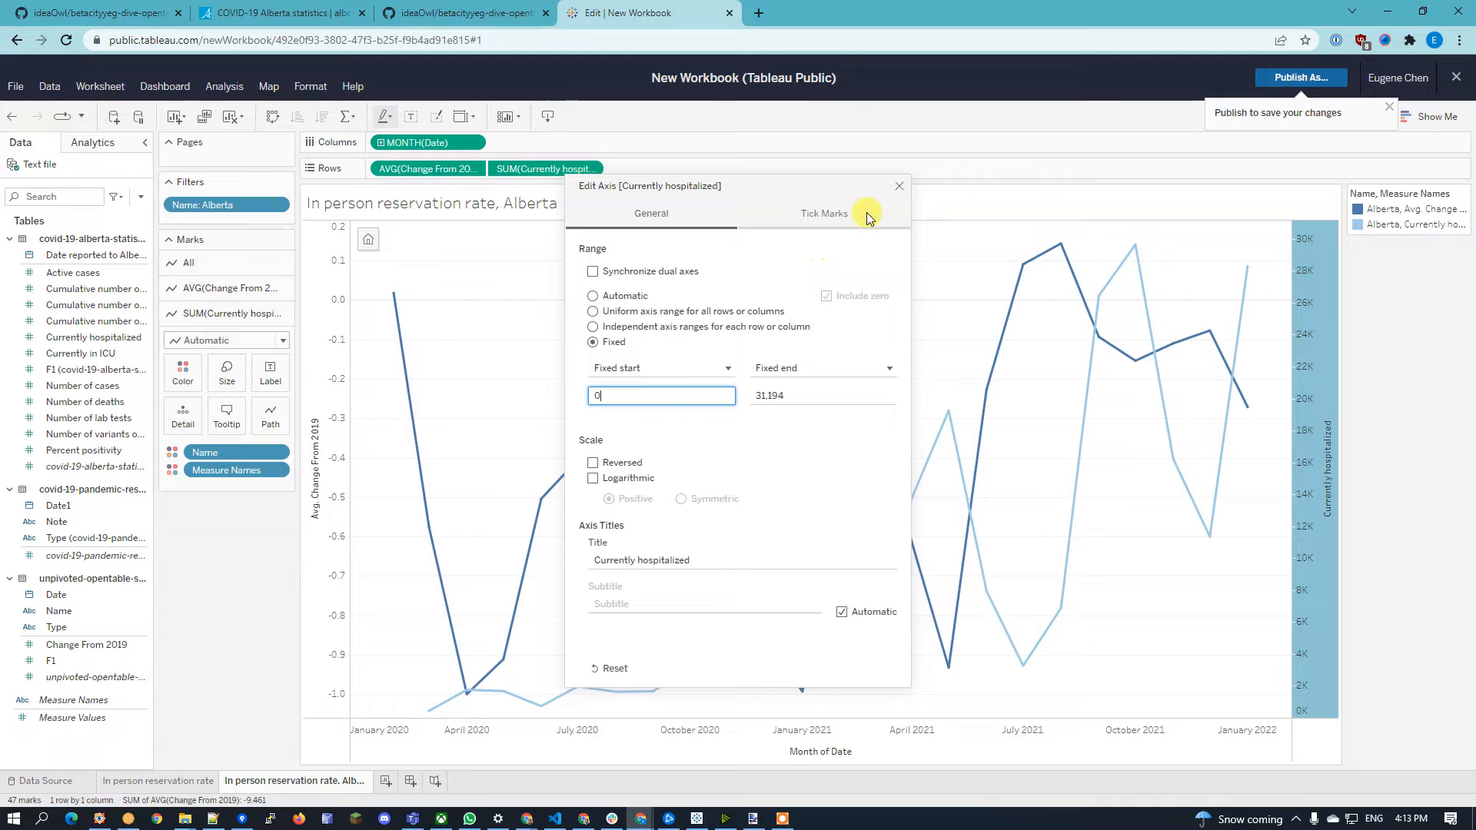
Step: Close the axis settings and change the Date field on Columns to continuous Day granularity
{"action": "left_click", "coordinate": [898, 187]}
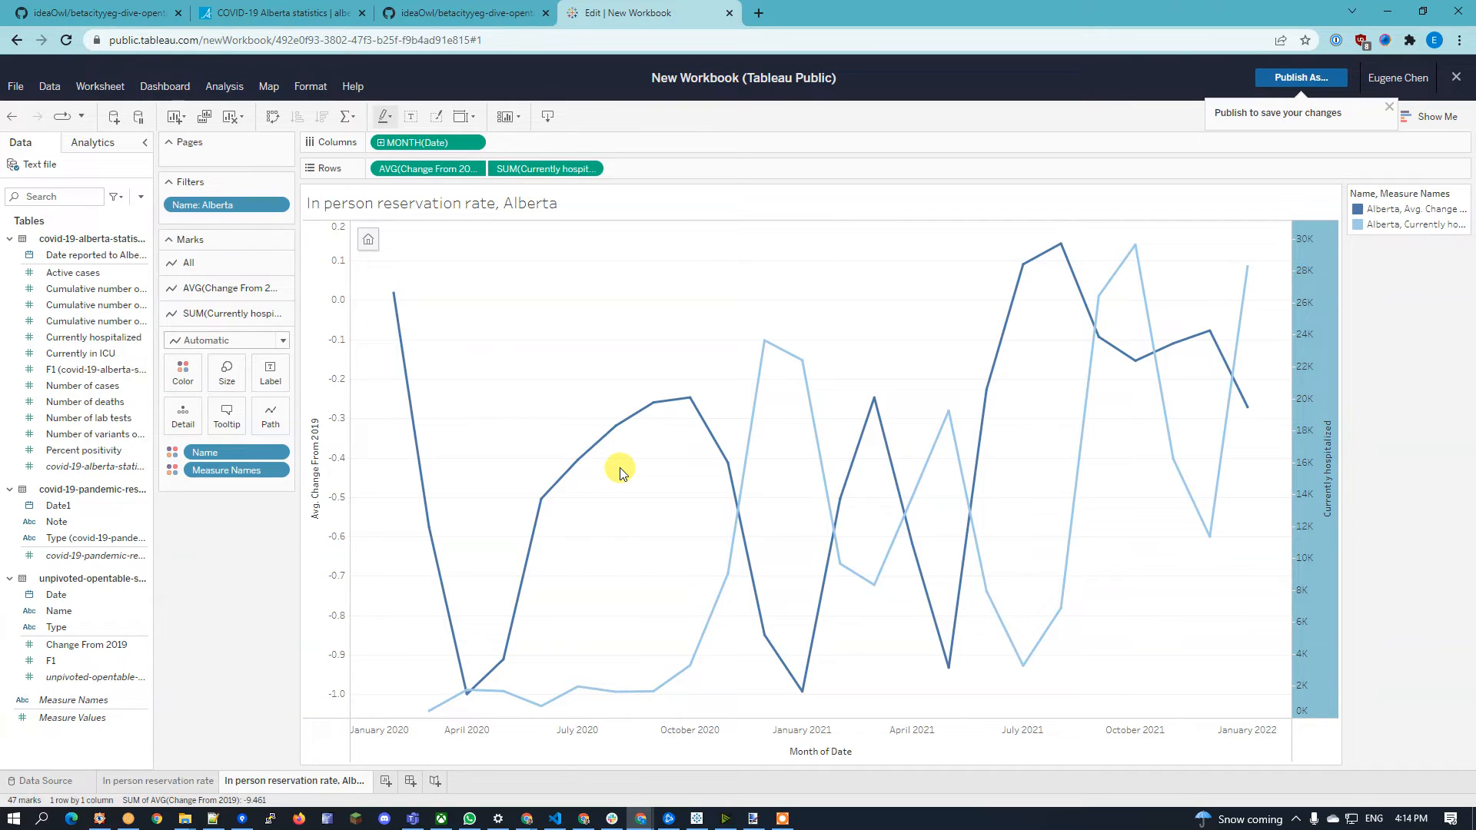
{"action": "mouse_move", "coordinate": [550, 507]}
{"action": "left_click", "coordinate": [478, 145]}
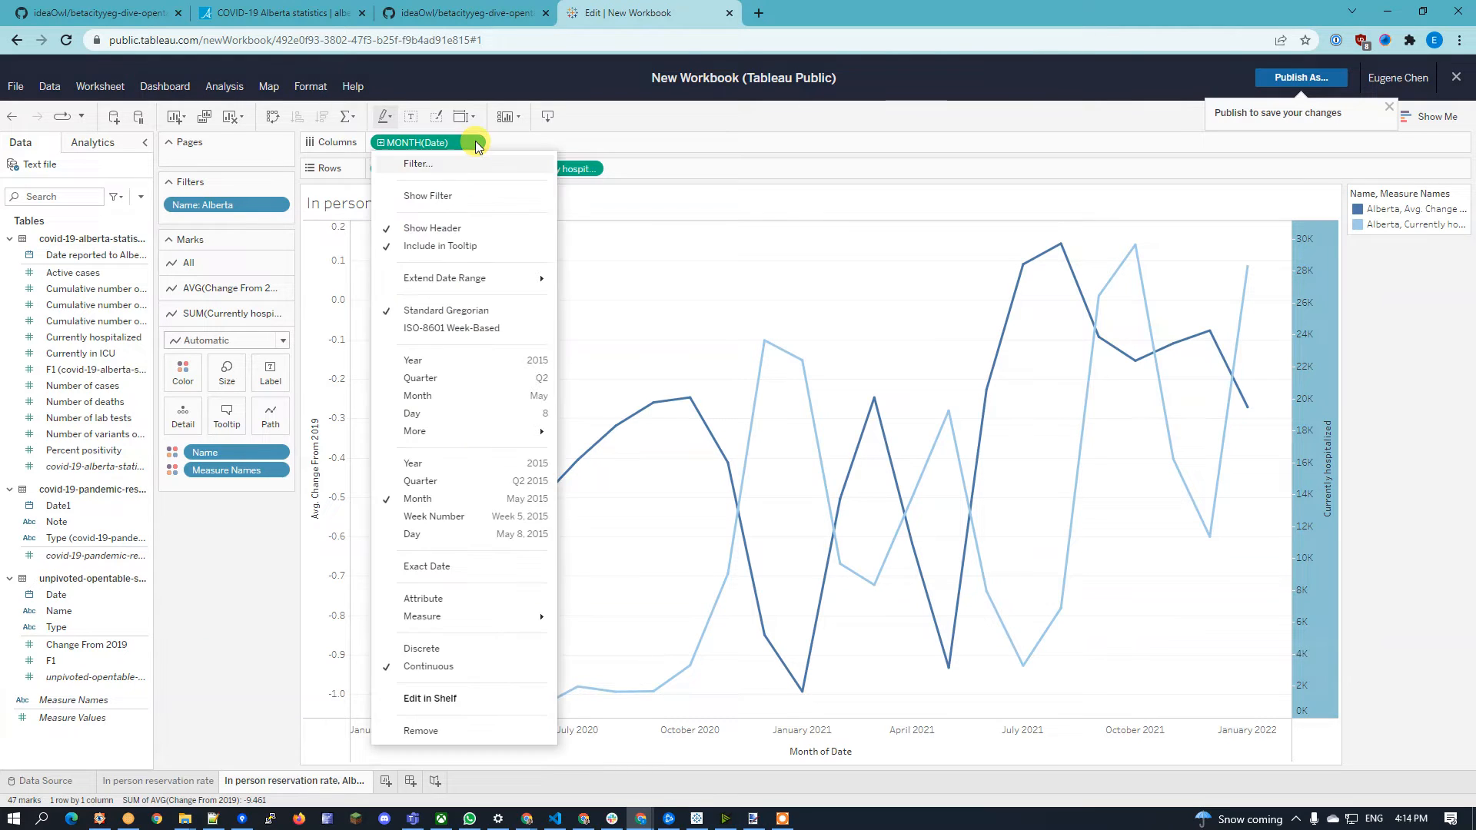
{"action": "left_click", "coordinate": [464, 536]}
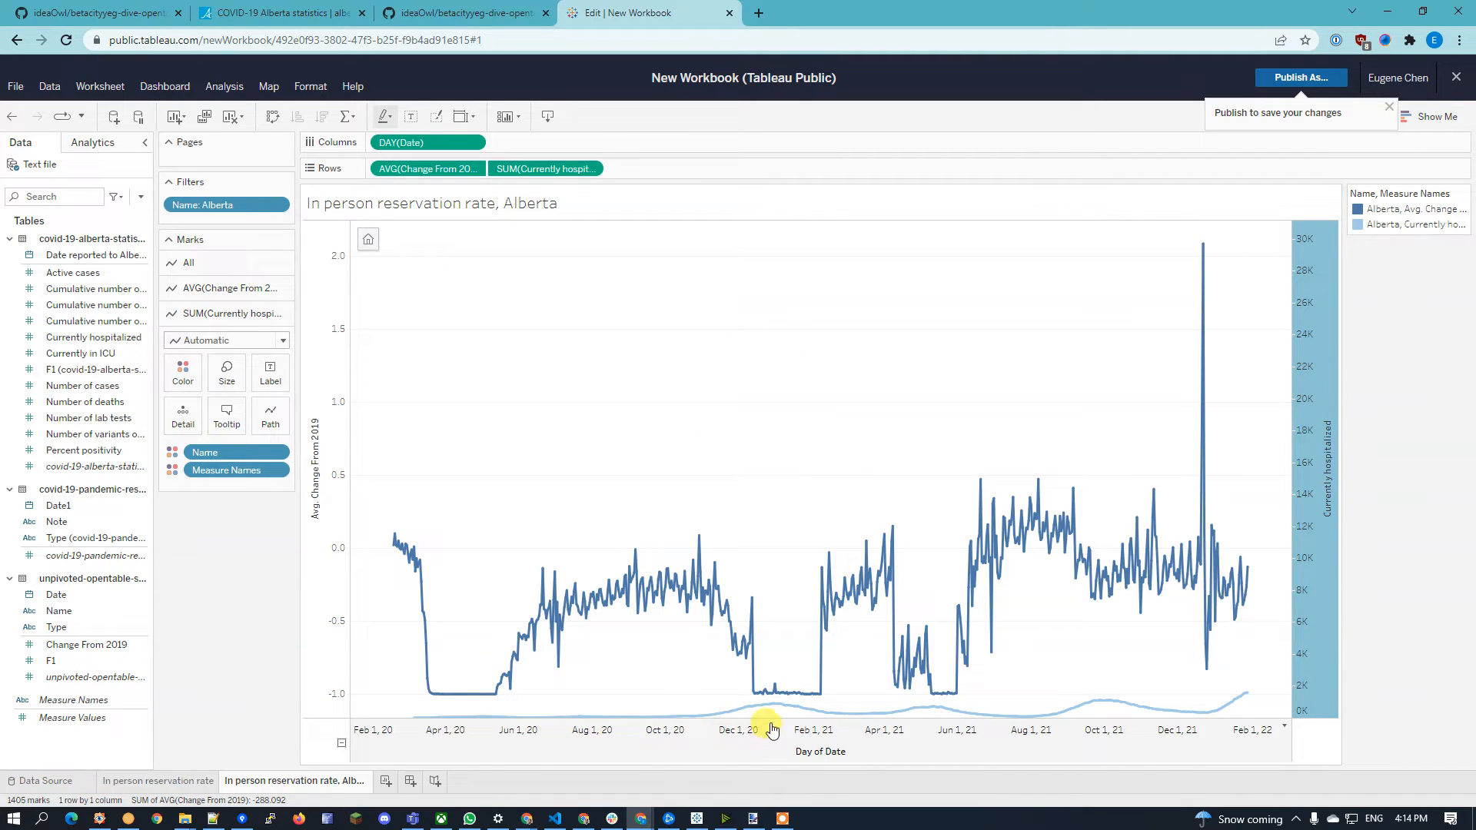
Step: Set the fixed end of the Currently hospitalized axis to 2200
{"action": "mouse_move", "coordinate": [1251, 700]}
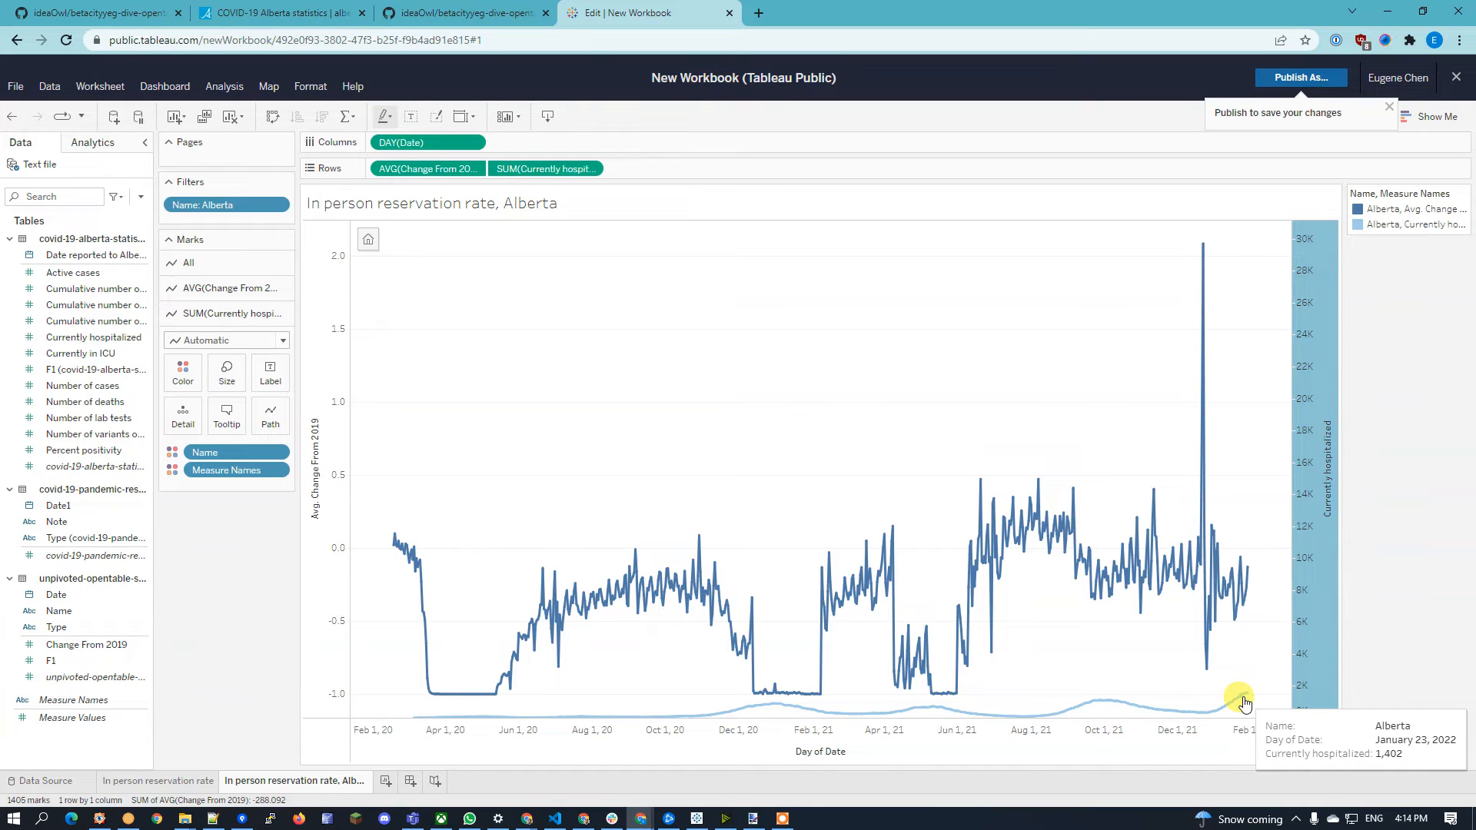
{"action": "double_click", "coordinate": [1317, 407]}
{"action": "left_click", "coordinate": [761, 395]}
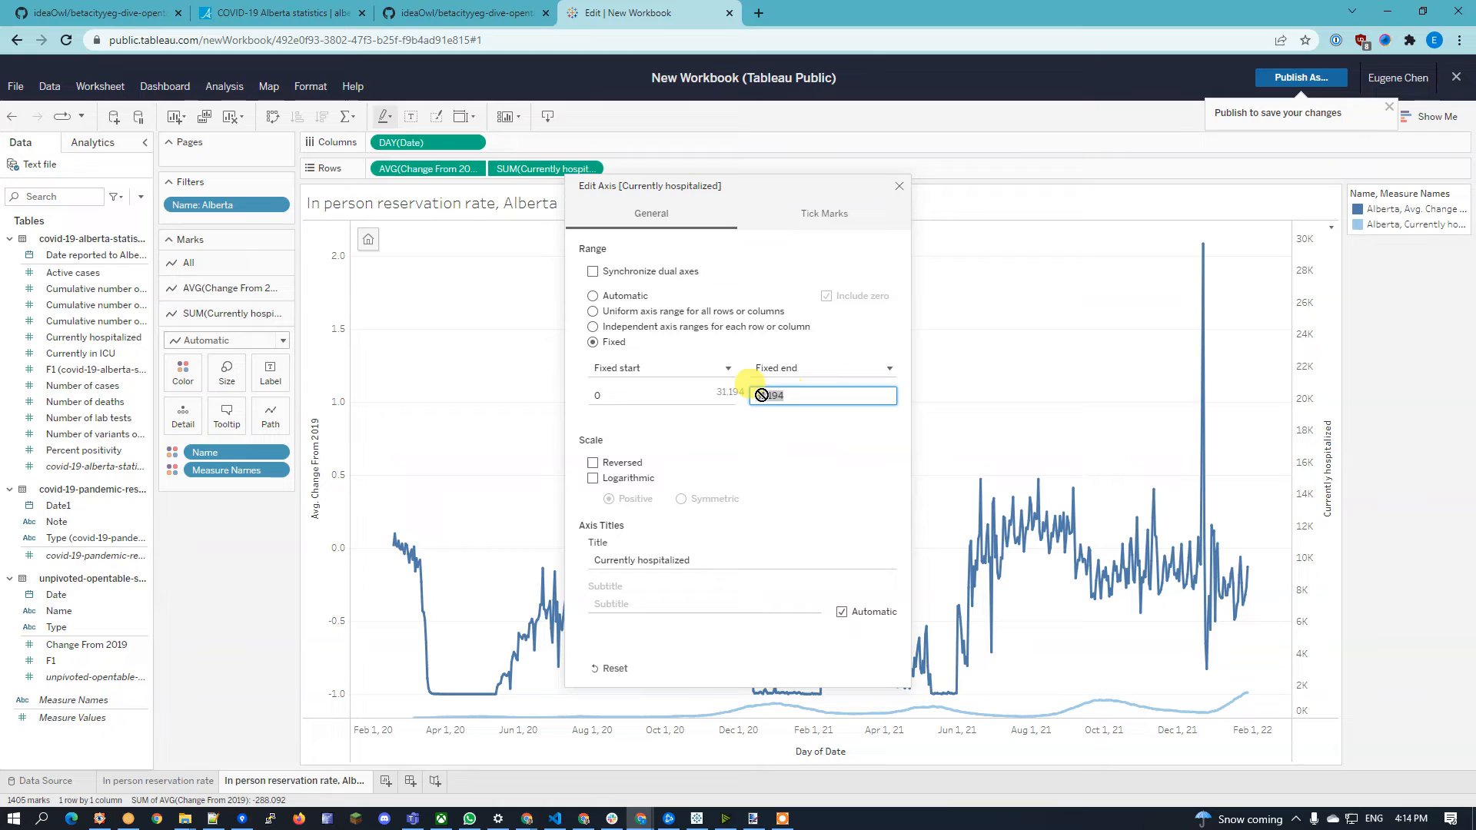
{"action": "left_click", "coordinate": [805, 396]}
{"action": "left_click_drag", "start_coordinate": [812, 396], "coordinate": [754, 395]}
{"action": "type", "text": "2200"}
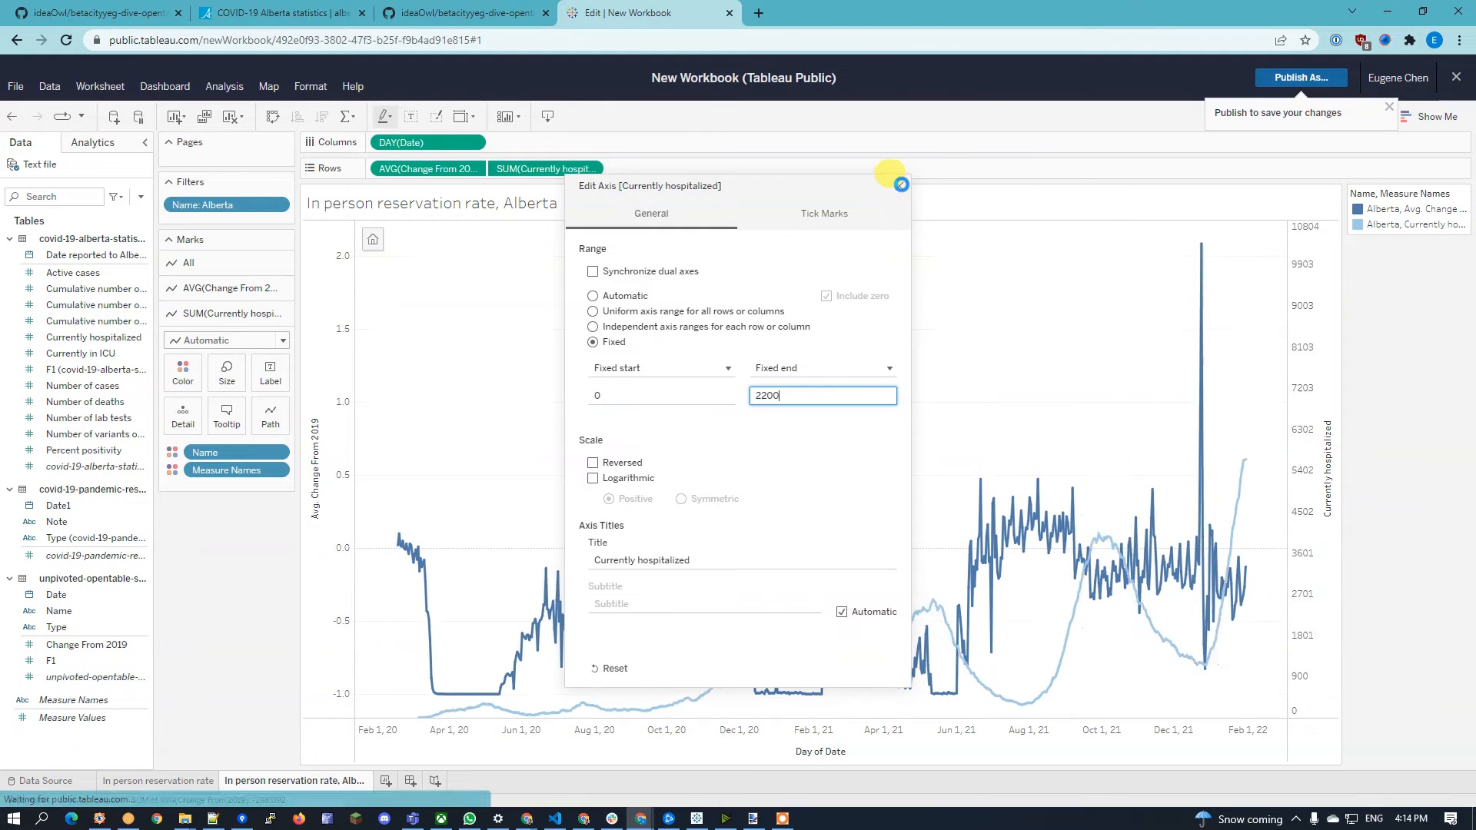
{"action": "left_click", "coordinate": [902, 186]}
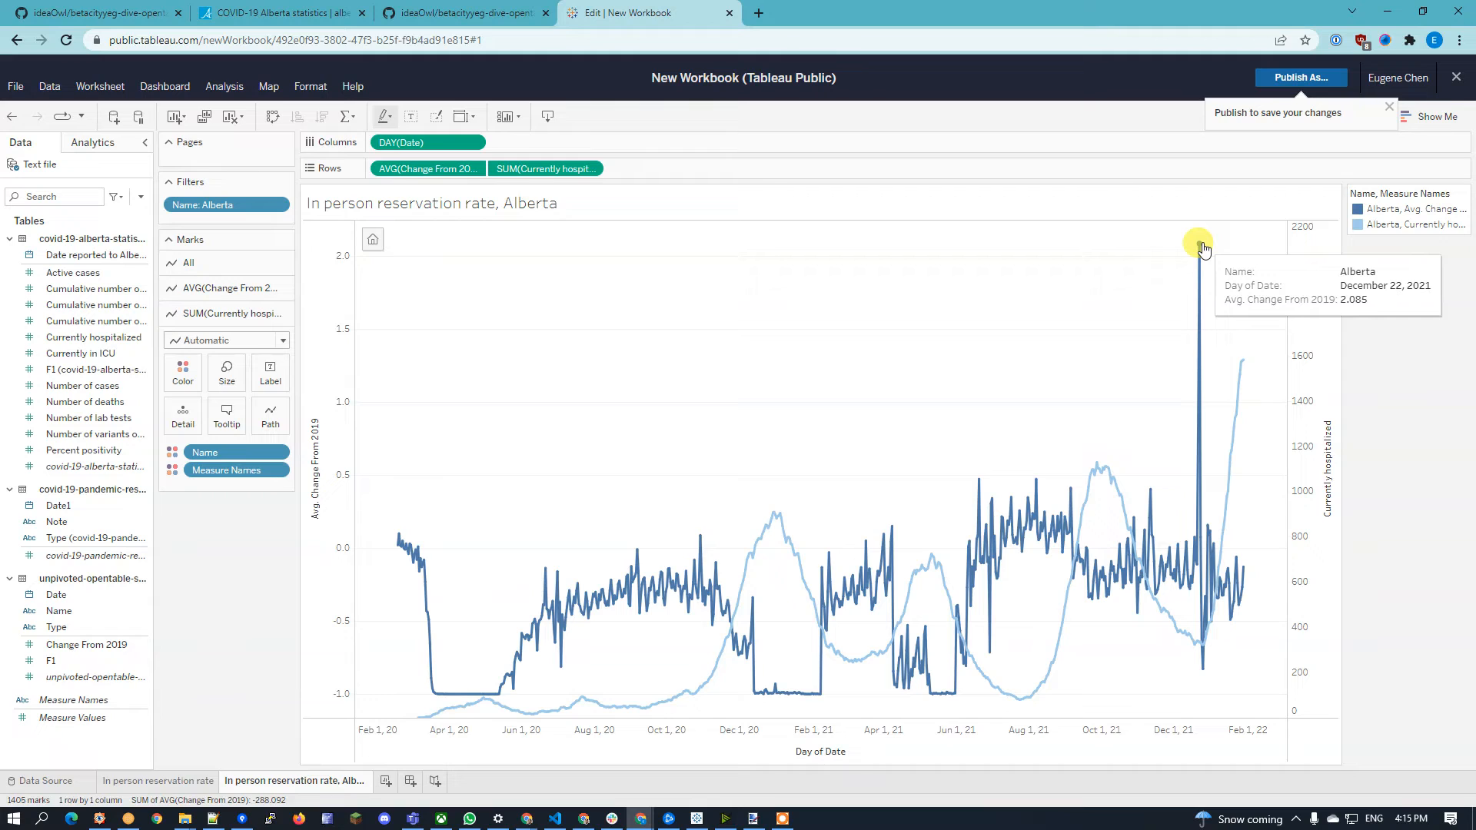
Step: Exclude the December 22, 2021 and December 21, 2021 spike points of the average Change From 2019 line
{"action": "left_click", "coordinate": [1200, 246]}
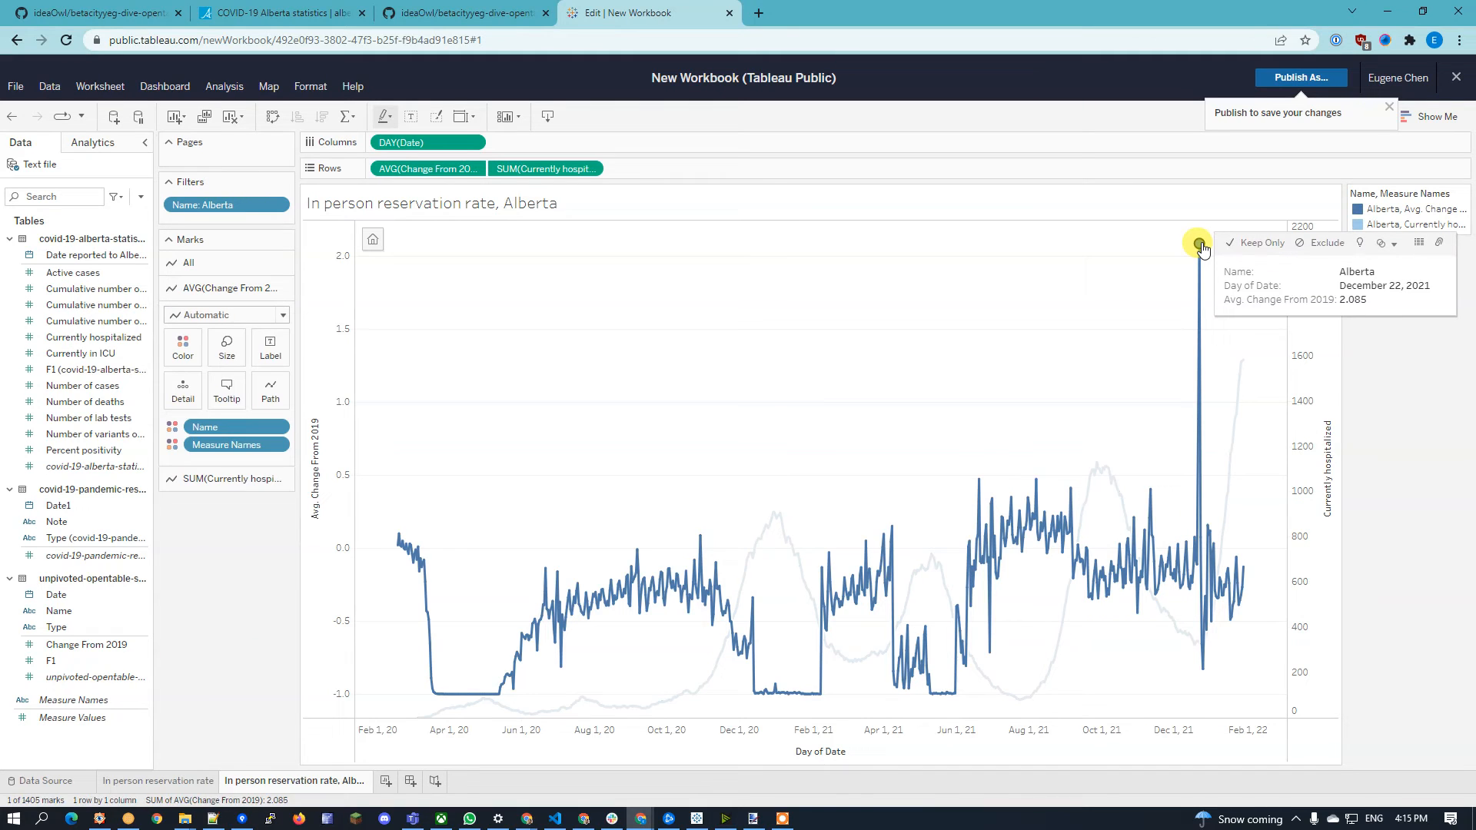
{"action": "left_click", "coordinate": [1316, 245]}
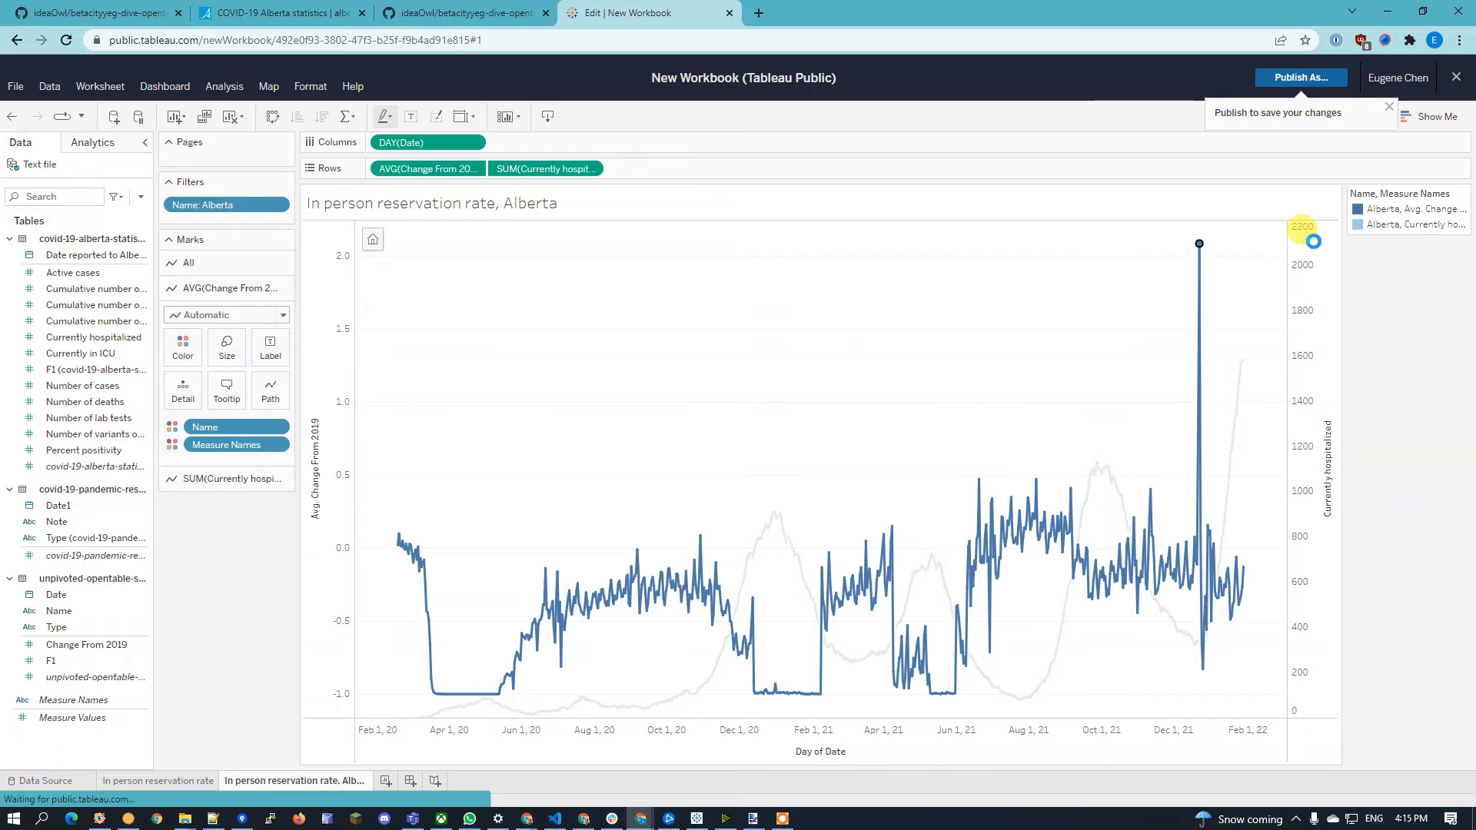
{"action": "left_click", "coordinate": [1199, 246]}
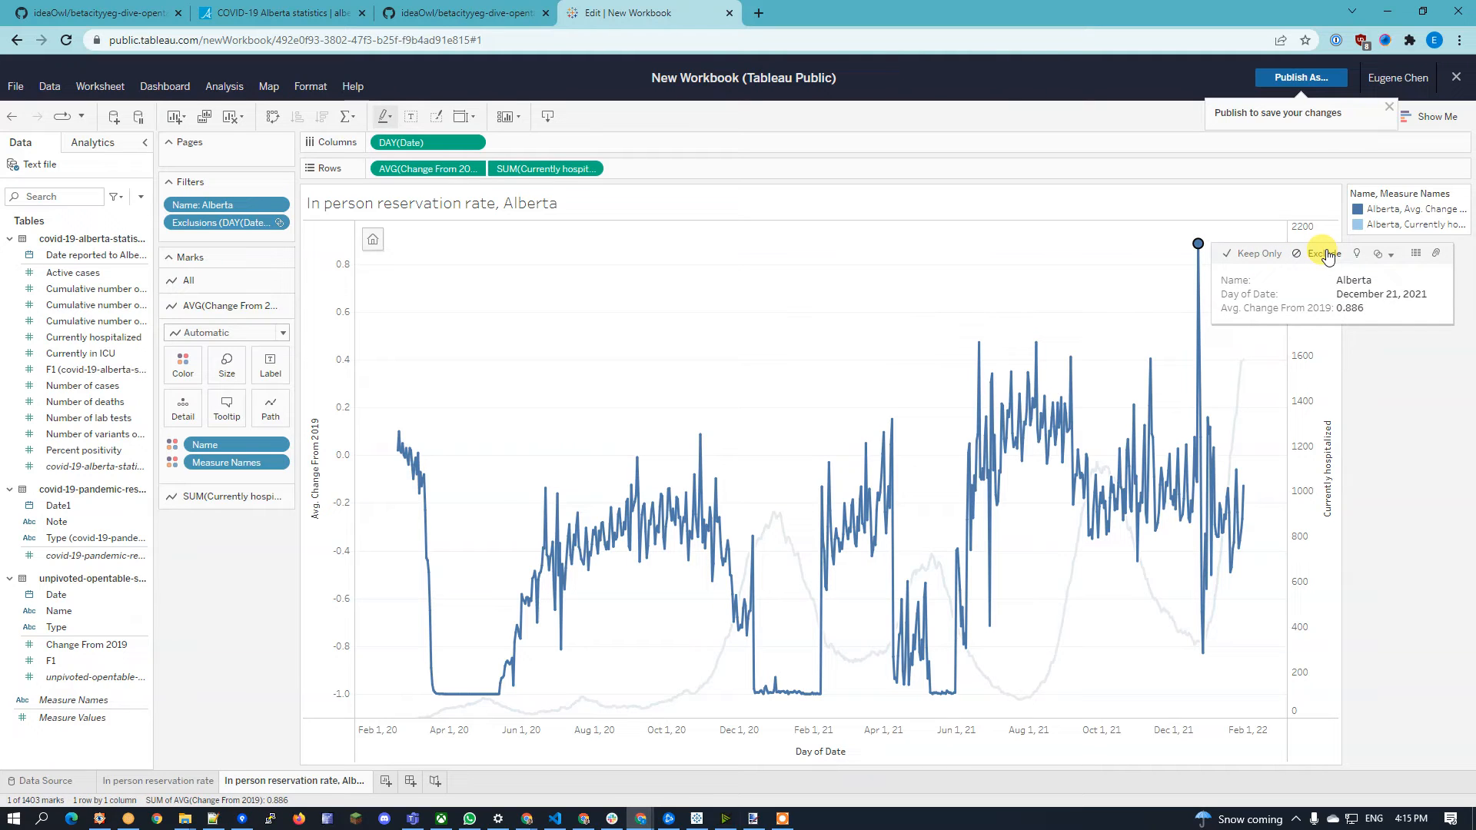
{"action": "left_click", "coordinate": [1328, 256]}
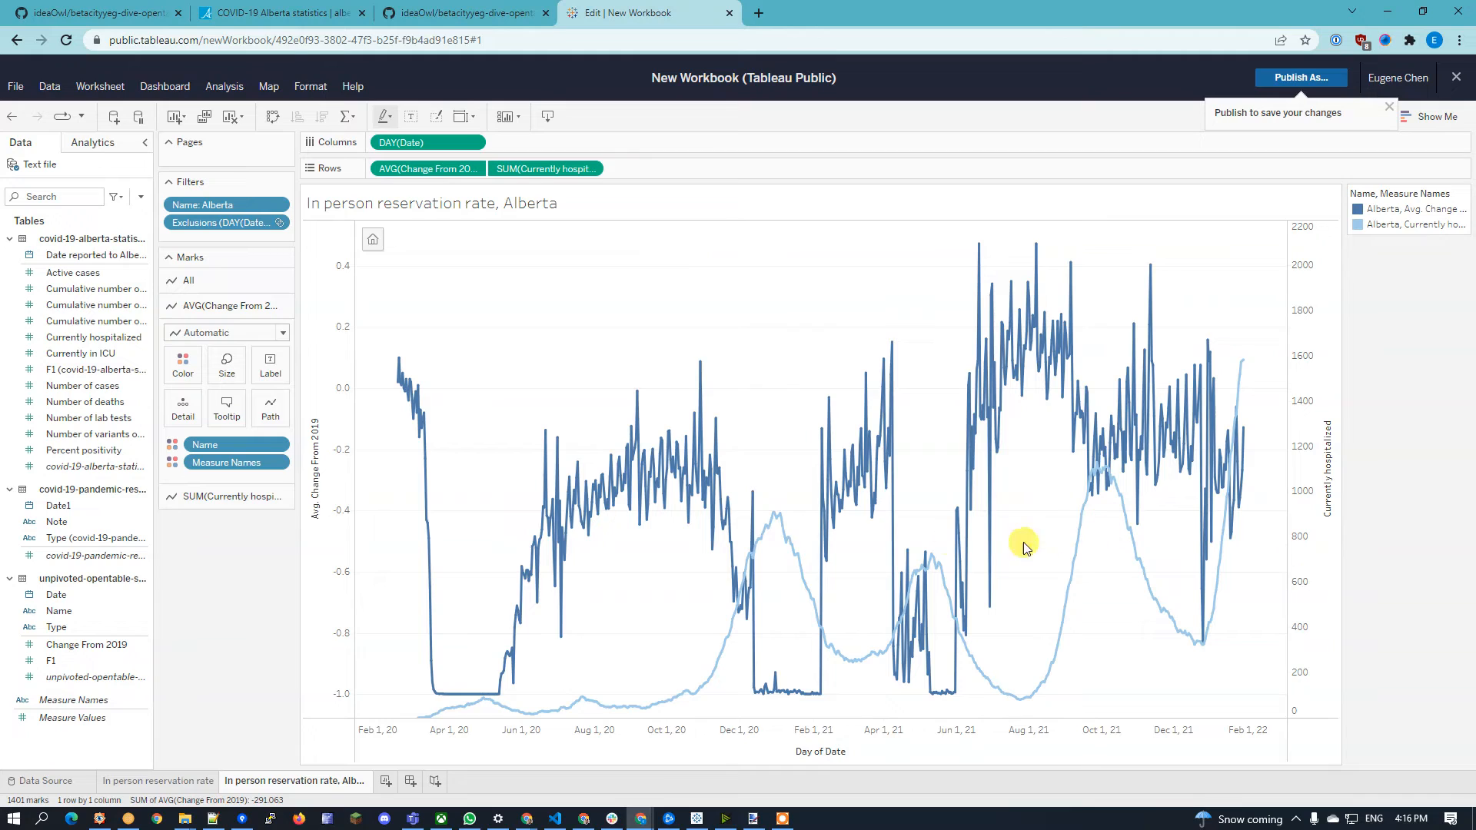
Step: Assign Note to Size on the Currently hospitalized marks so the pandemic-response dates stand out on the line
{"action": "left_click", "coordinate": [80, 523]}
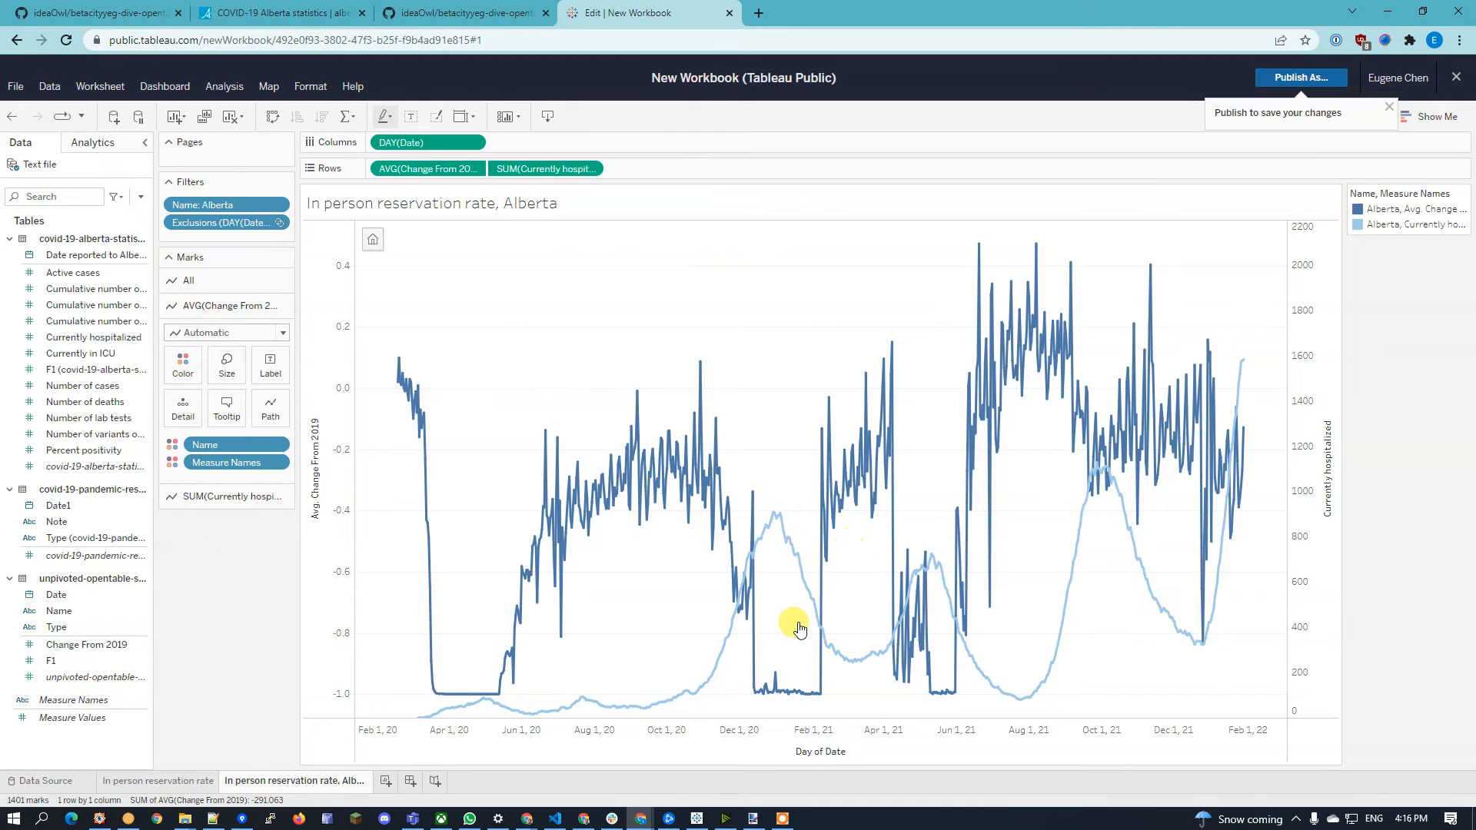
{"action": "left_click", "coordinate": [247, 500]}
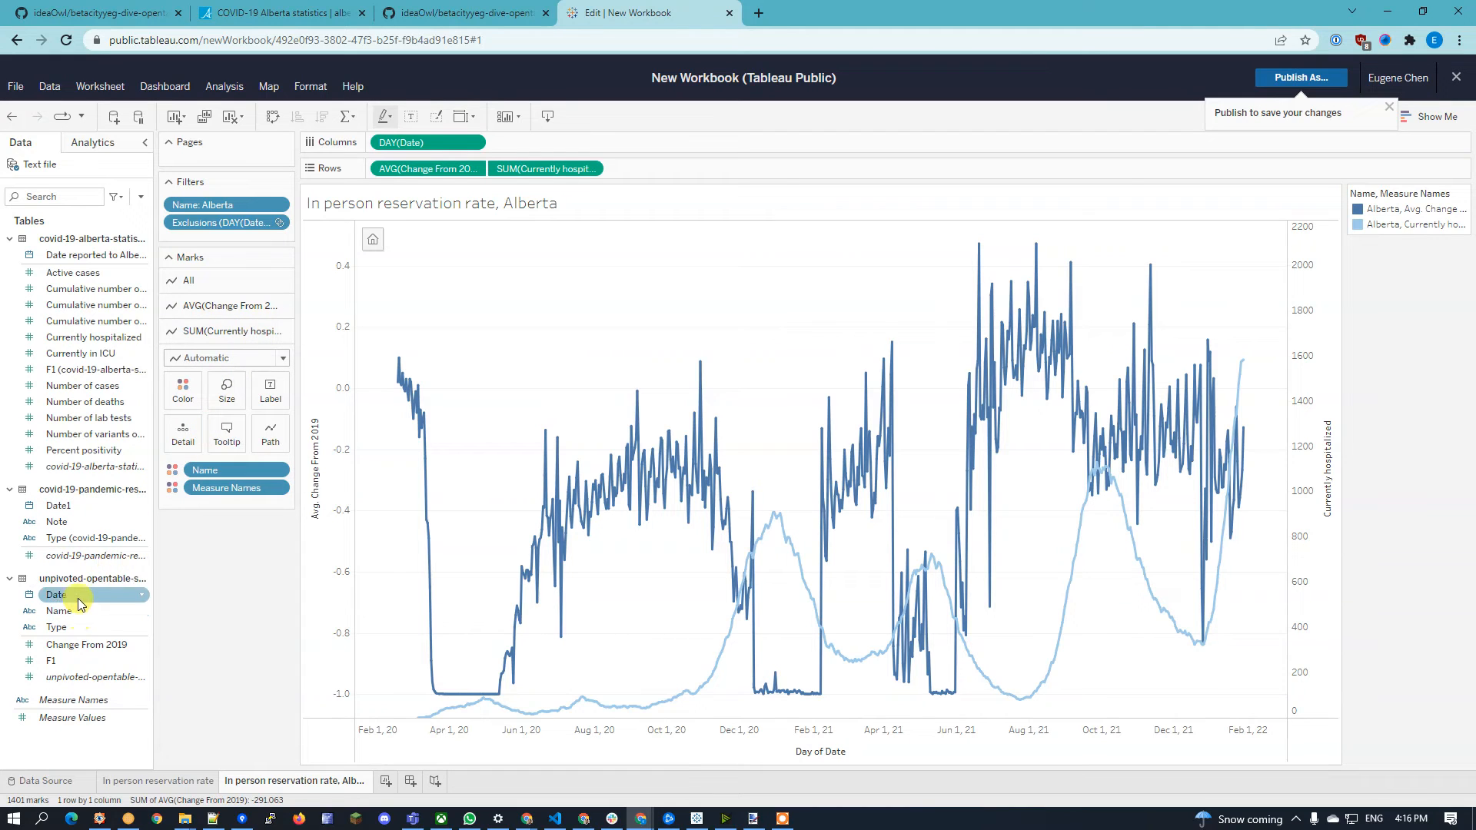
{"action": "left_click_drag", "start_coordinate": [70, 526], "coordinate": [222, 396]}
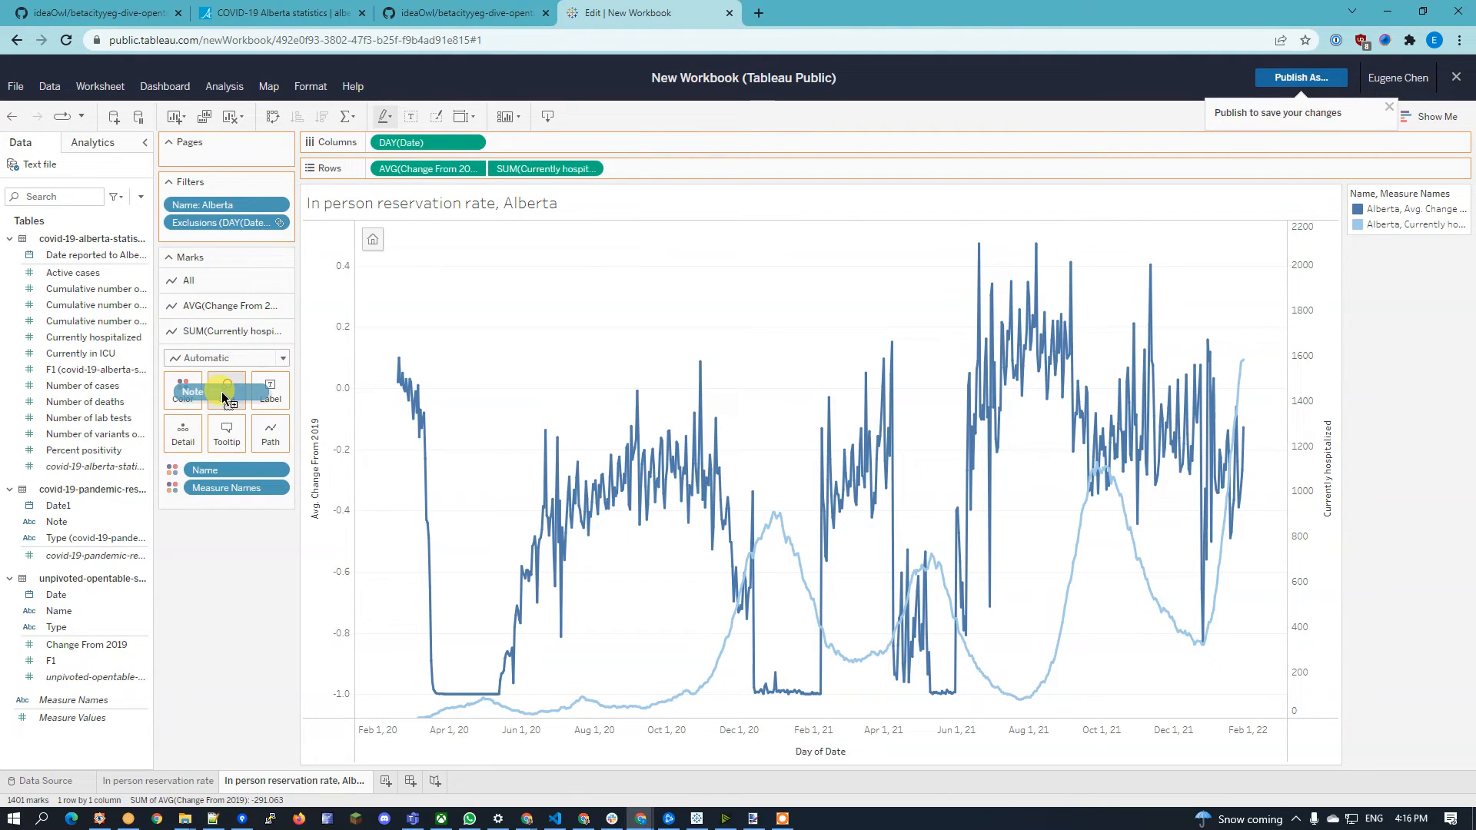
{"action": "left_click_drag", "start_coordinate": [222, 396], "coordinate": [220, 392]}
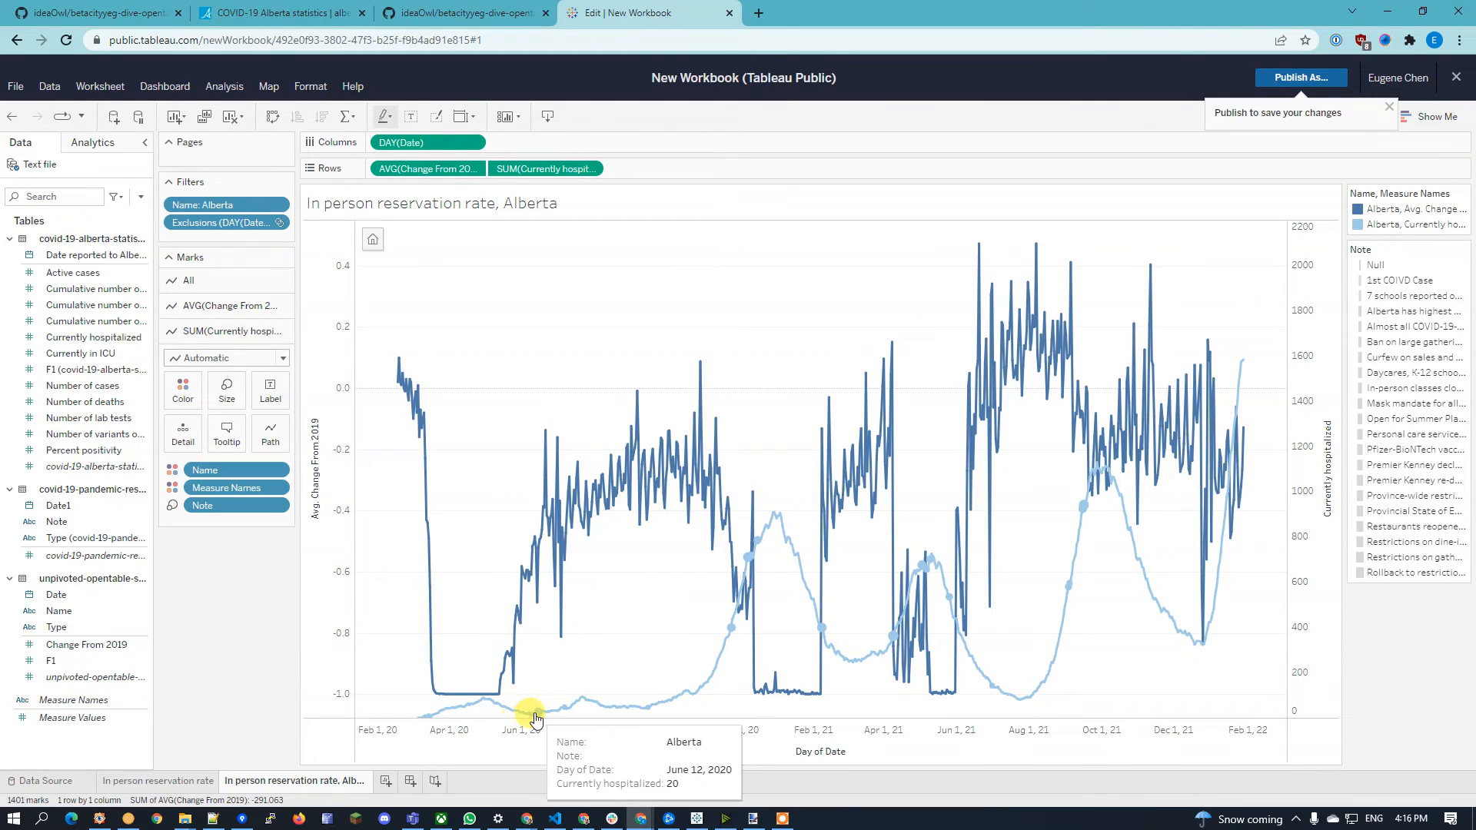
Step: Annotate the December 8, 2020 hospitalization mark with only its Note field, and place the annotation above the lines
{"action": "mouse_move", "coordinate": [542, 714]}
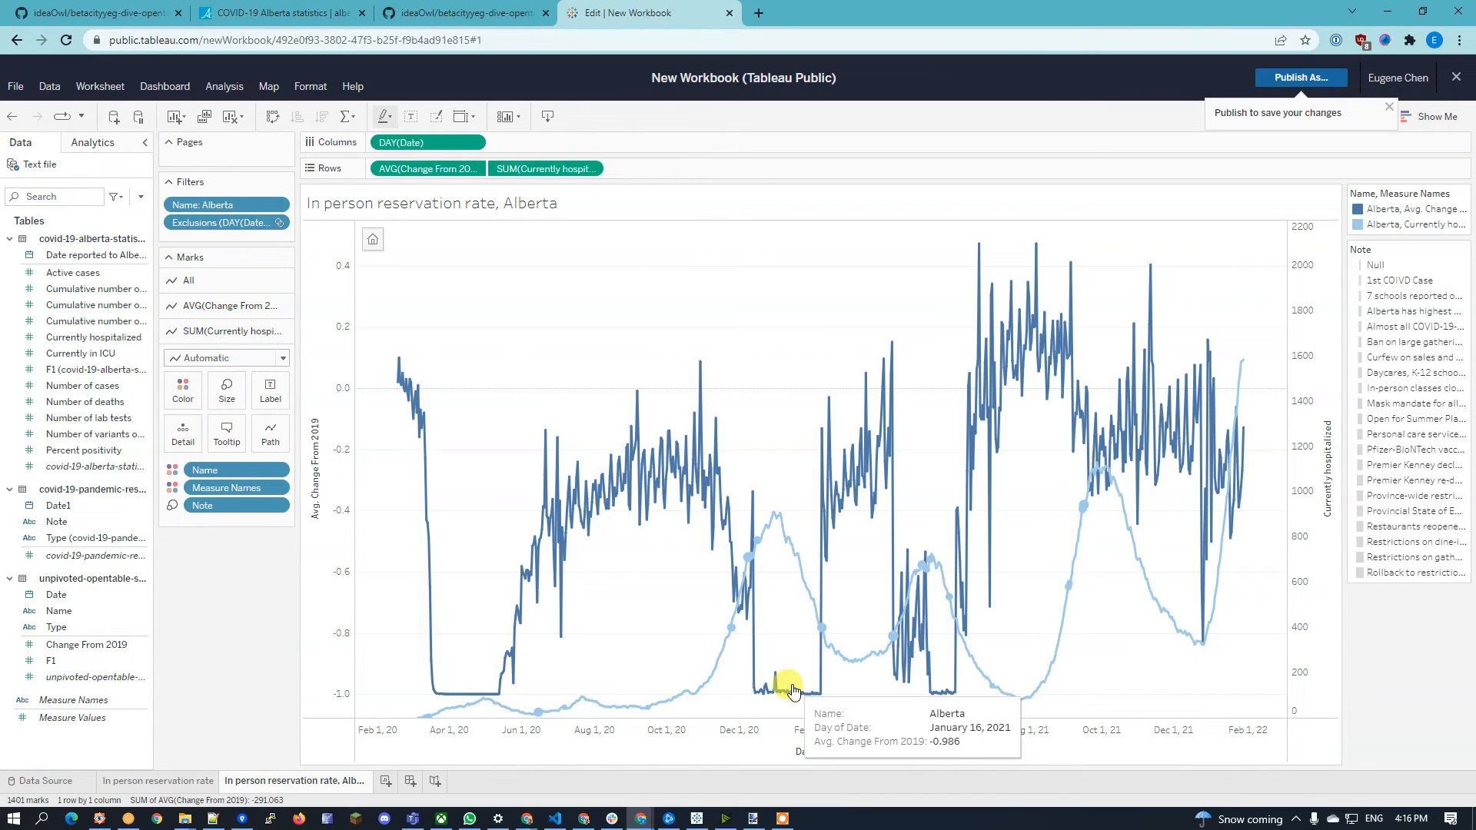
{"action": "mouse_move", "coordinate": [753, 527]}
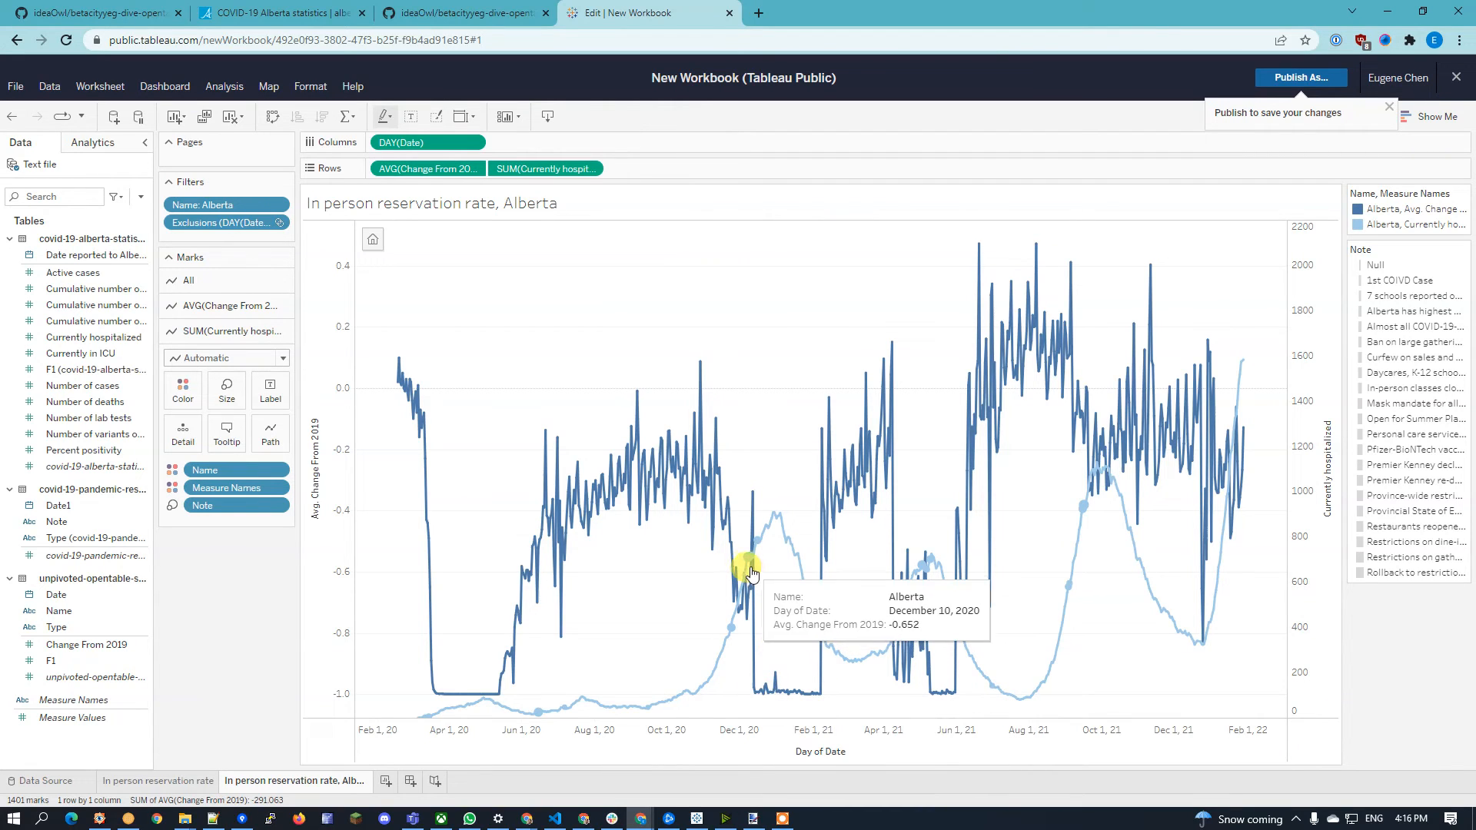
{"action": "mouse_move", "coordinate": [752, 567]}
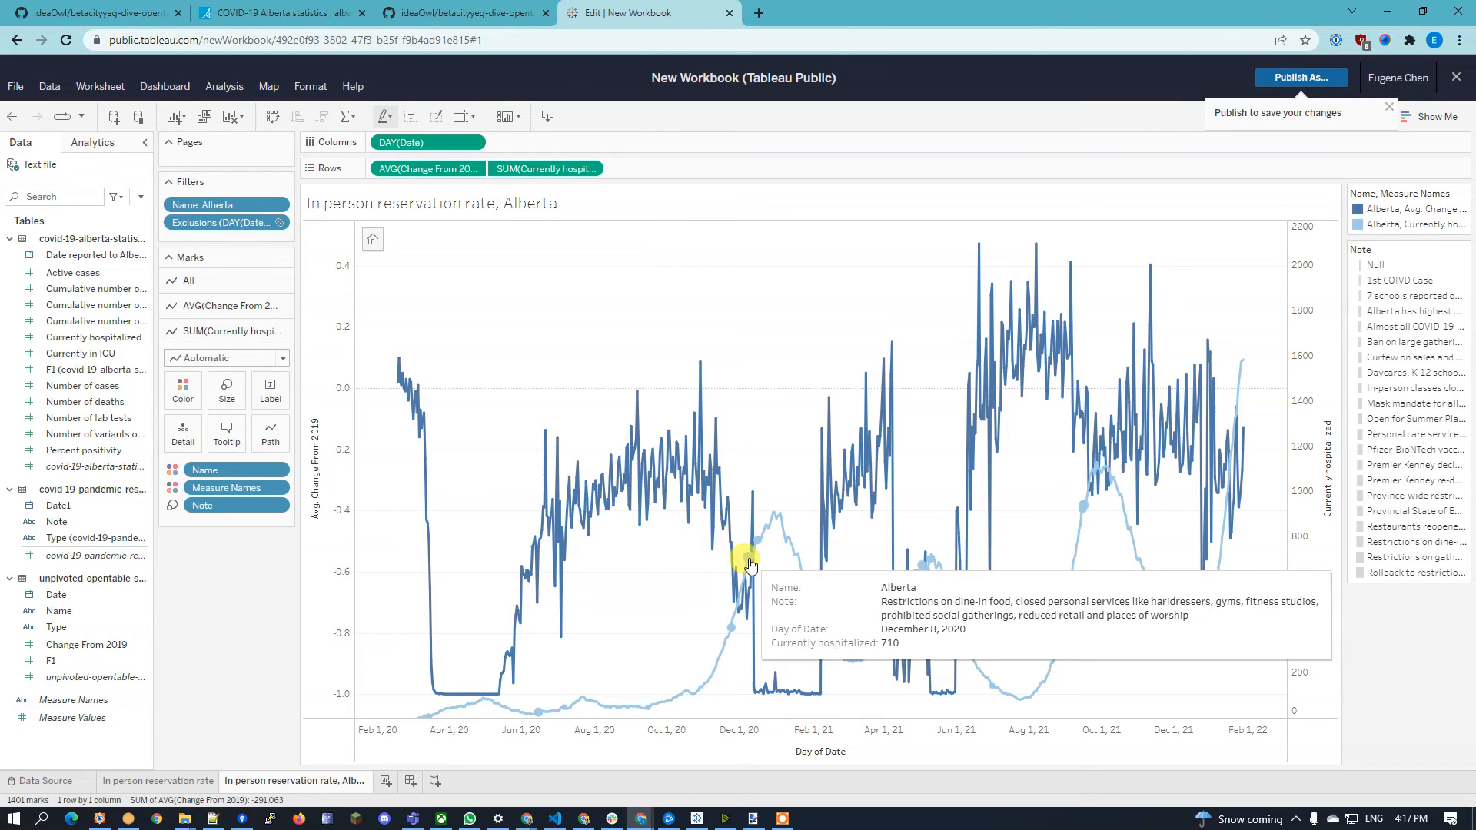
{"action": "right_click", "coordinate": [751, 566]}
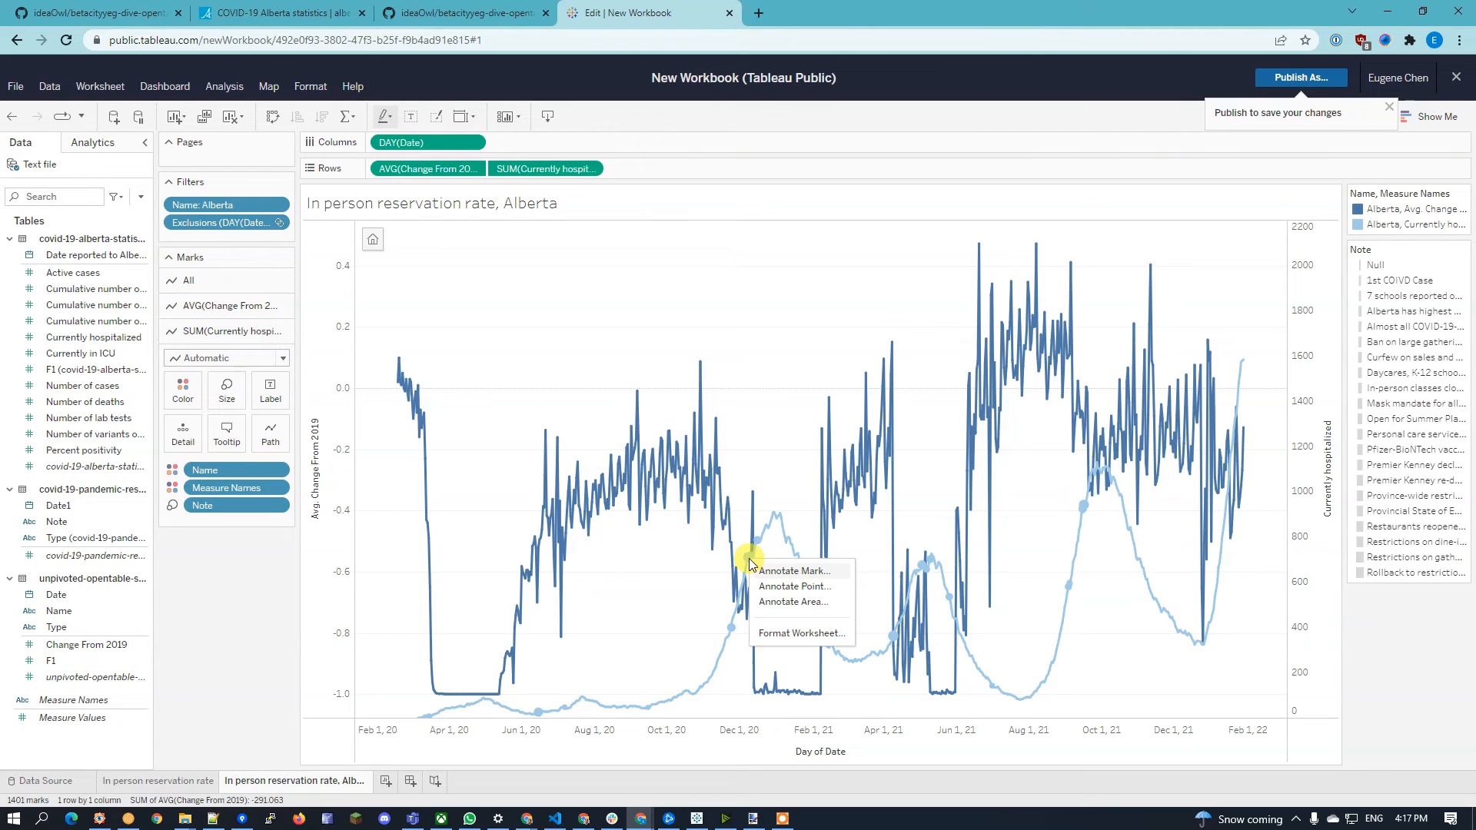
{"action": "left_click", "coordinate": [790, 576]}
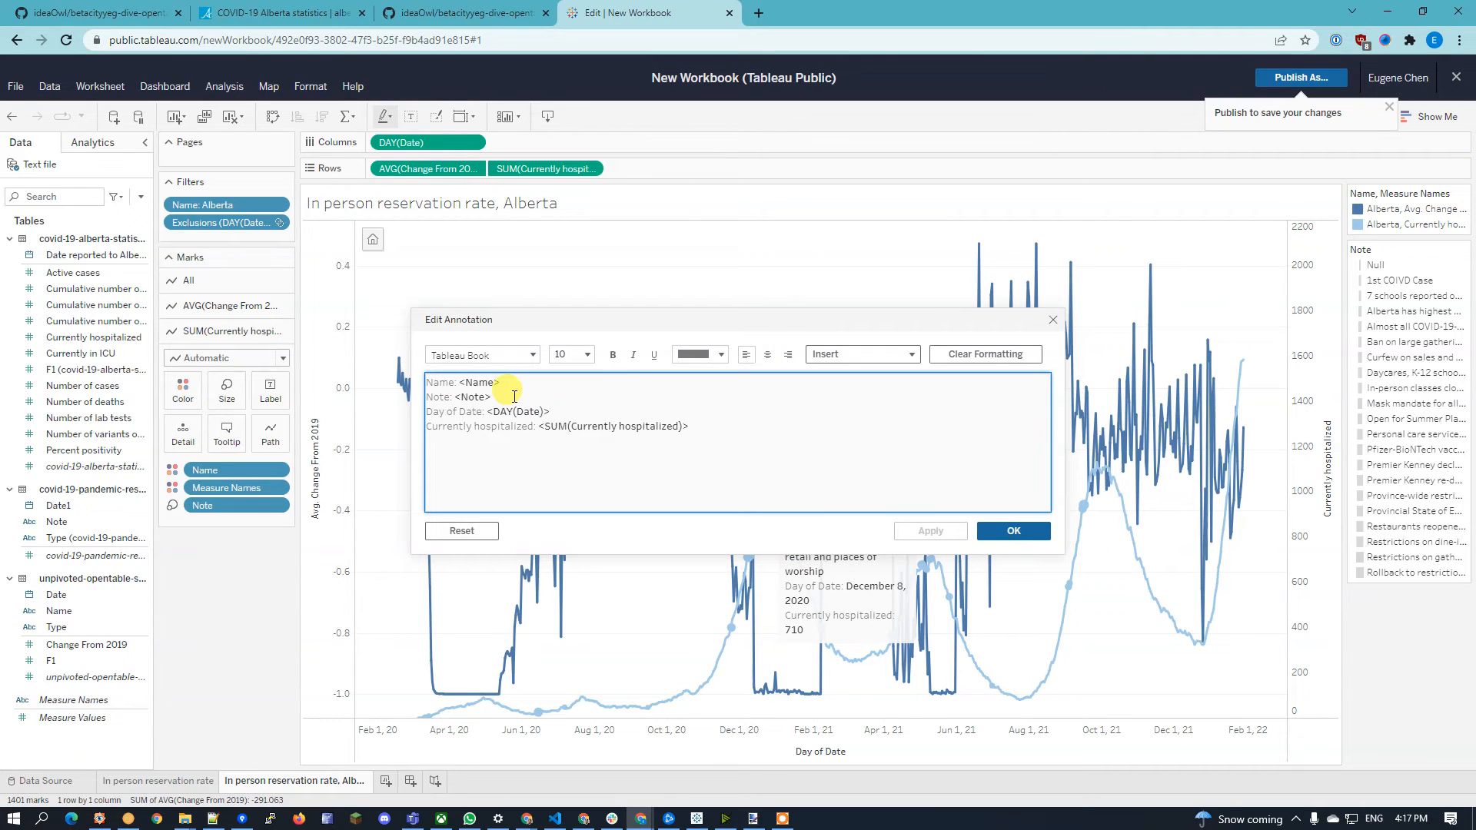
{"action": "left_click_drag", "start_coordinate": [516, 399], "coordinate": [817, 477]}
{"action": "key", "text": "BackSpace"}
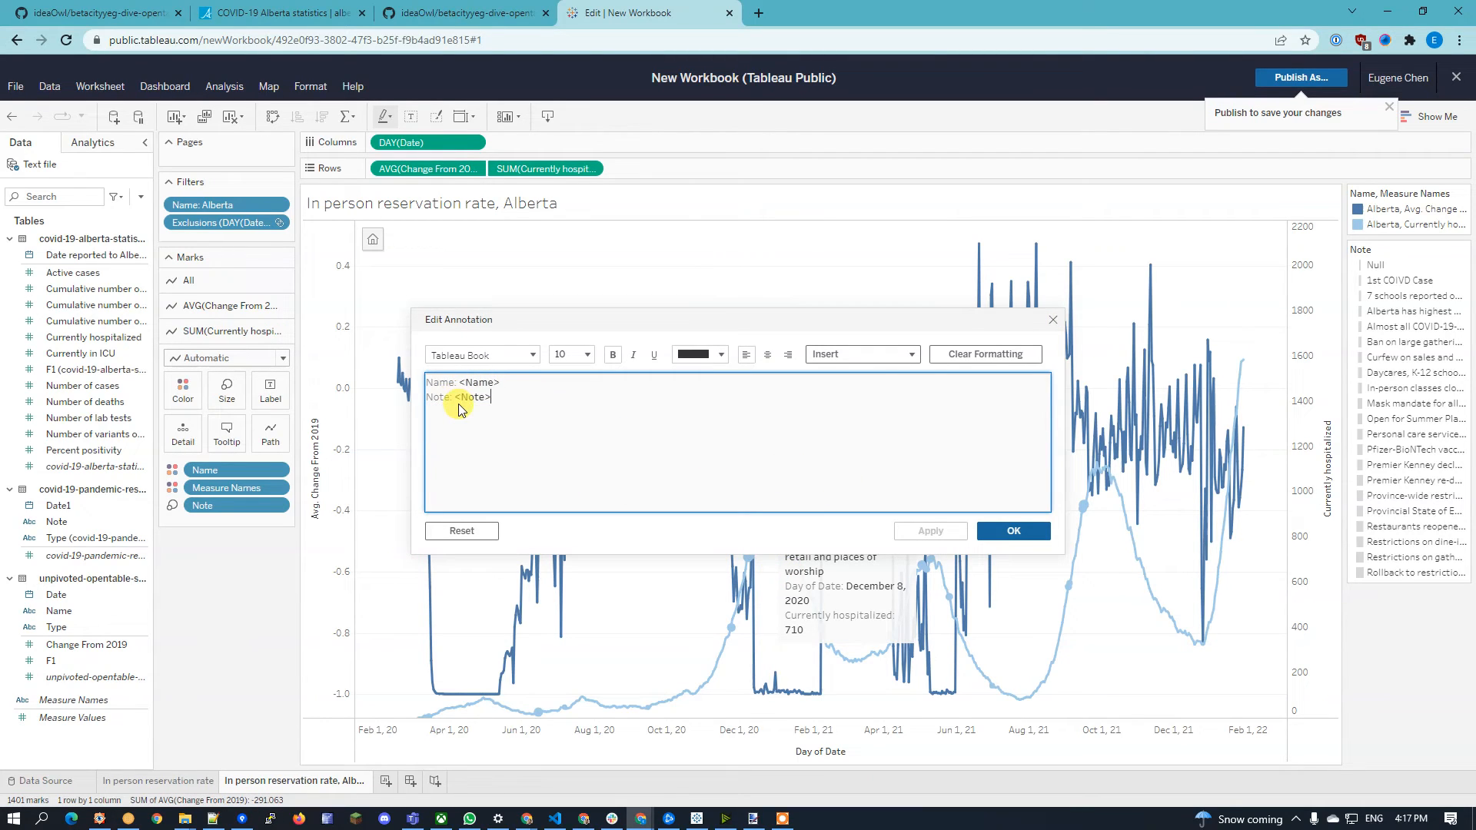
{"action": "left_click_drag", "start_coordinate": [453, 399], "coordinate": [370, 363]}
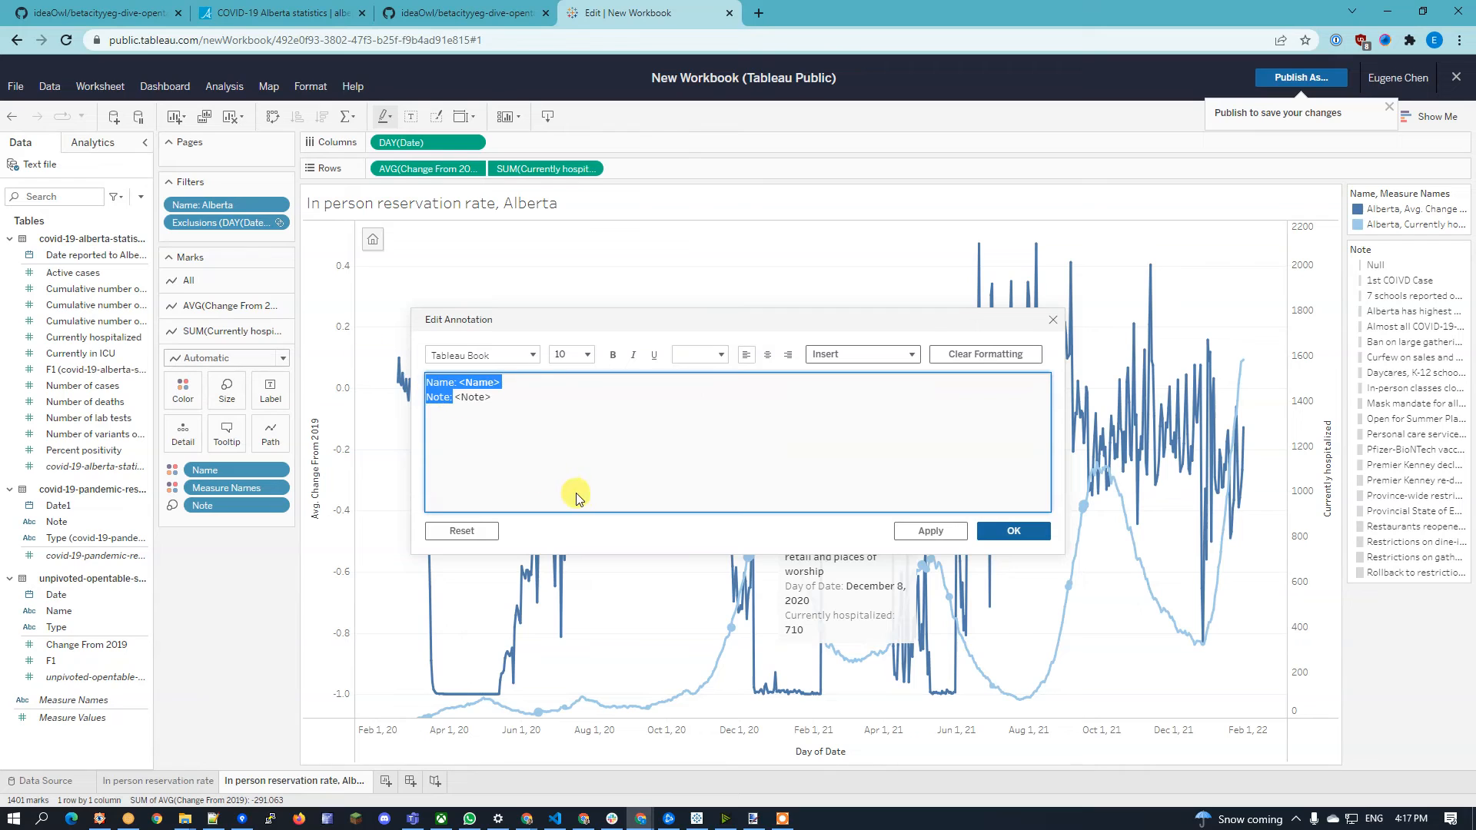
{"action": "key", "text": "BackSpace"}
{"action": "left_click", "coordinate": [1015, 529]}
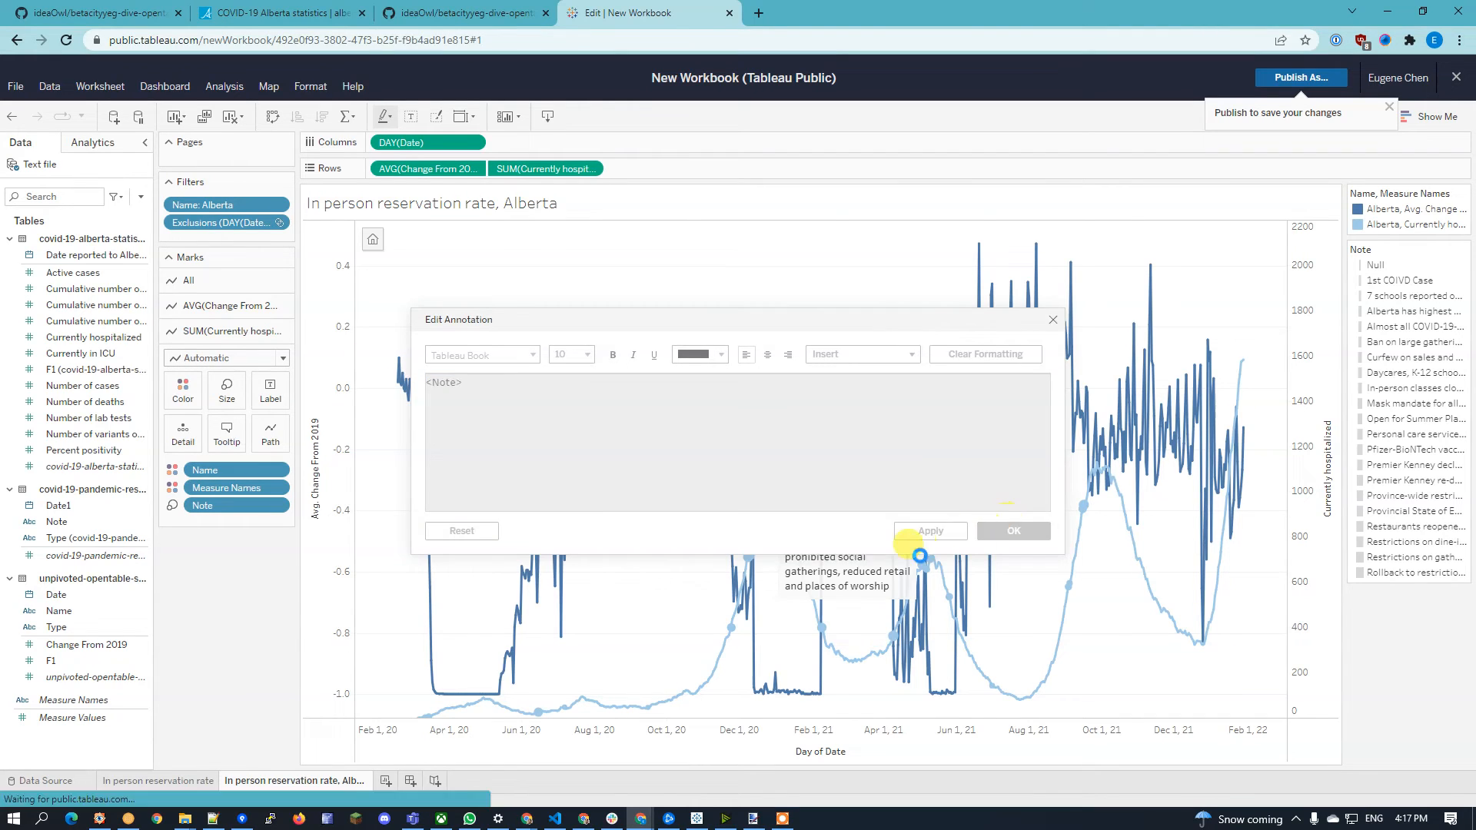
{"action": "mouse_move", "coordinate": [829, 503]}
{"action": "left_mouse_down"}
{"action": "mouse_move", "coordinate": [755, 428]}
{"action": "mouse_move", "coordinate": [684, 242]}
{"action": "mouse_move", "coordinate": [708, 267]}
{"action": "left_mouse_up"}
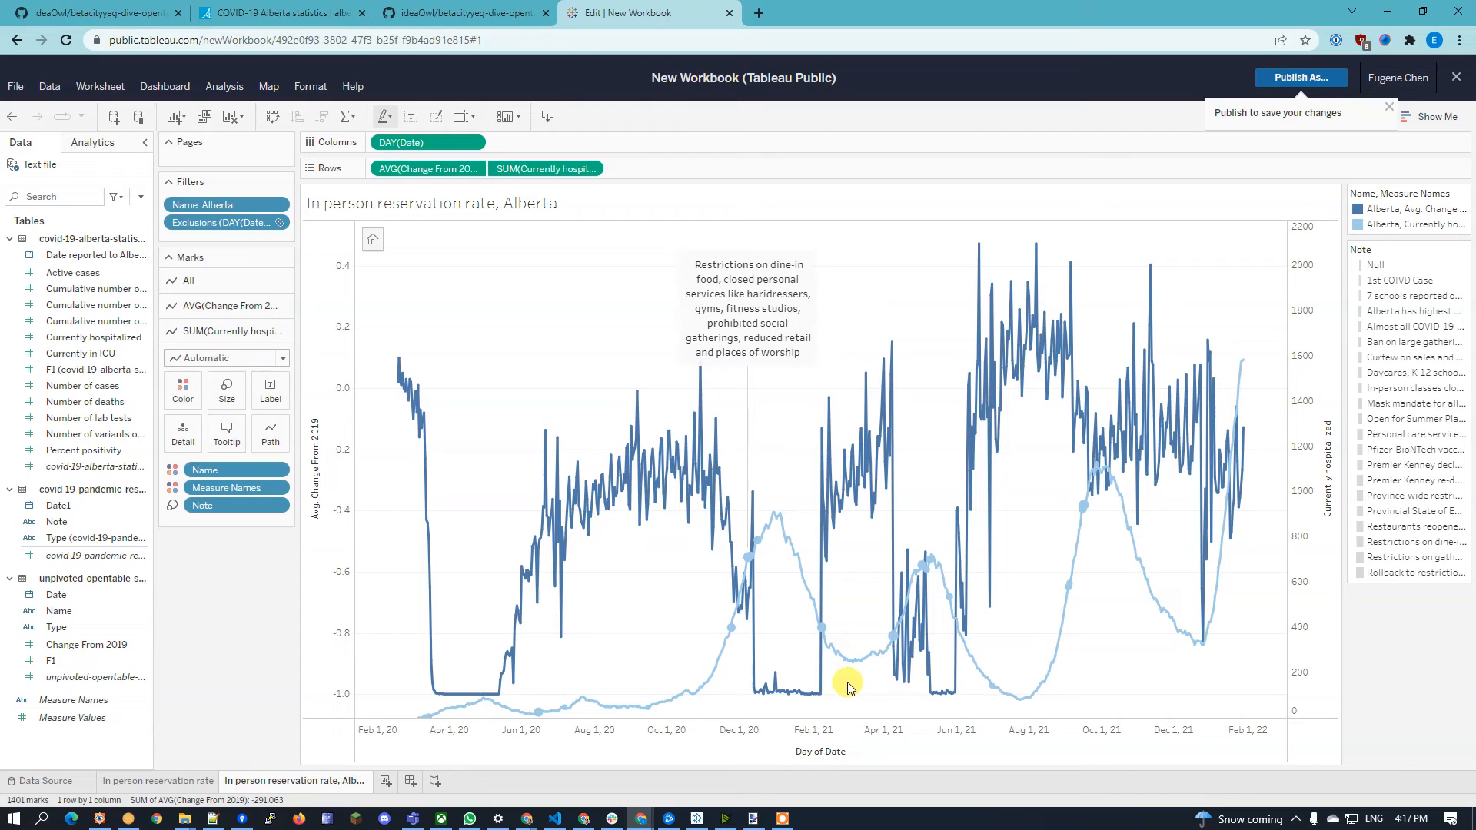
Step: Annotate the February 8, 2021 mark on the Currently hospitalized line with only its Note field
{"action": "right_click", "coordinate": [824, 629]}
{"action": "left_click", "coordinate": [851, 641]}
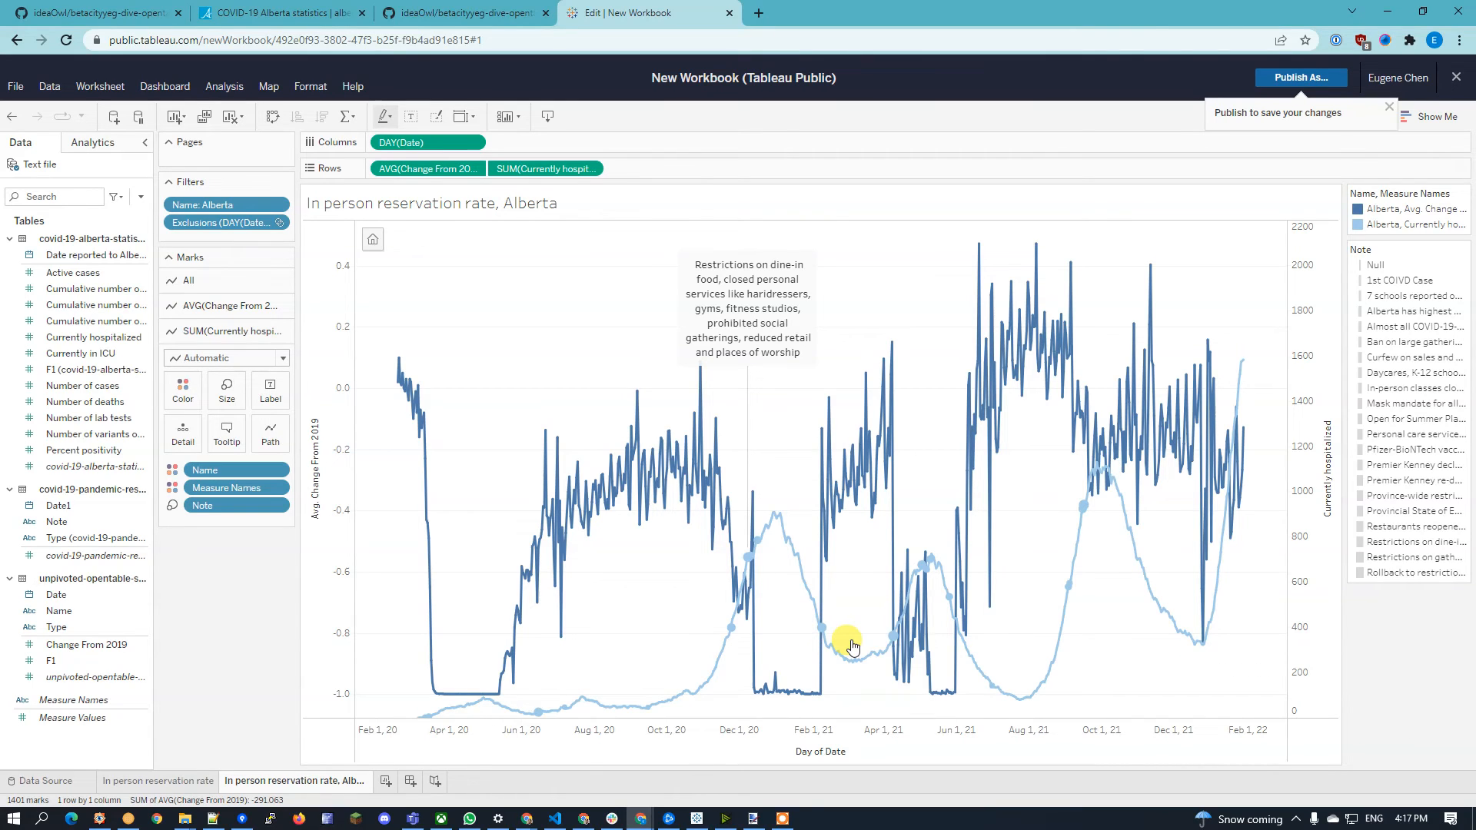
{"action": "left_click_drag", "start_coordinate": [539, 398], "coordinate": [965, 508]}
{"action": "key", "text": "BackSpace"}
{"action": "left_click_drag", "start_coordinate": [504, 383], "coordinate": [317, 366]}
{"action": "key", "text": "BackSpace"}
{"action": "left_click_drag", "start_coordinate": [453, 398], "coordinate": [395, 342]}
{"action": "key", "text": "BackSpace"}
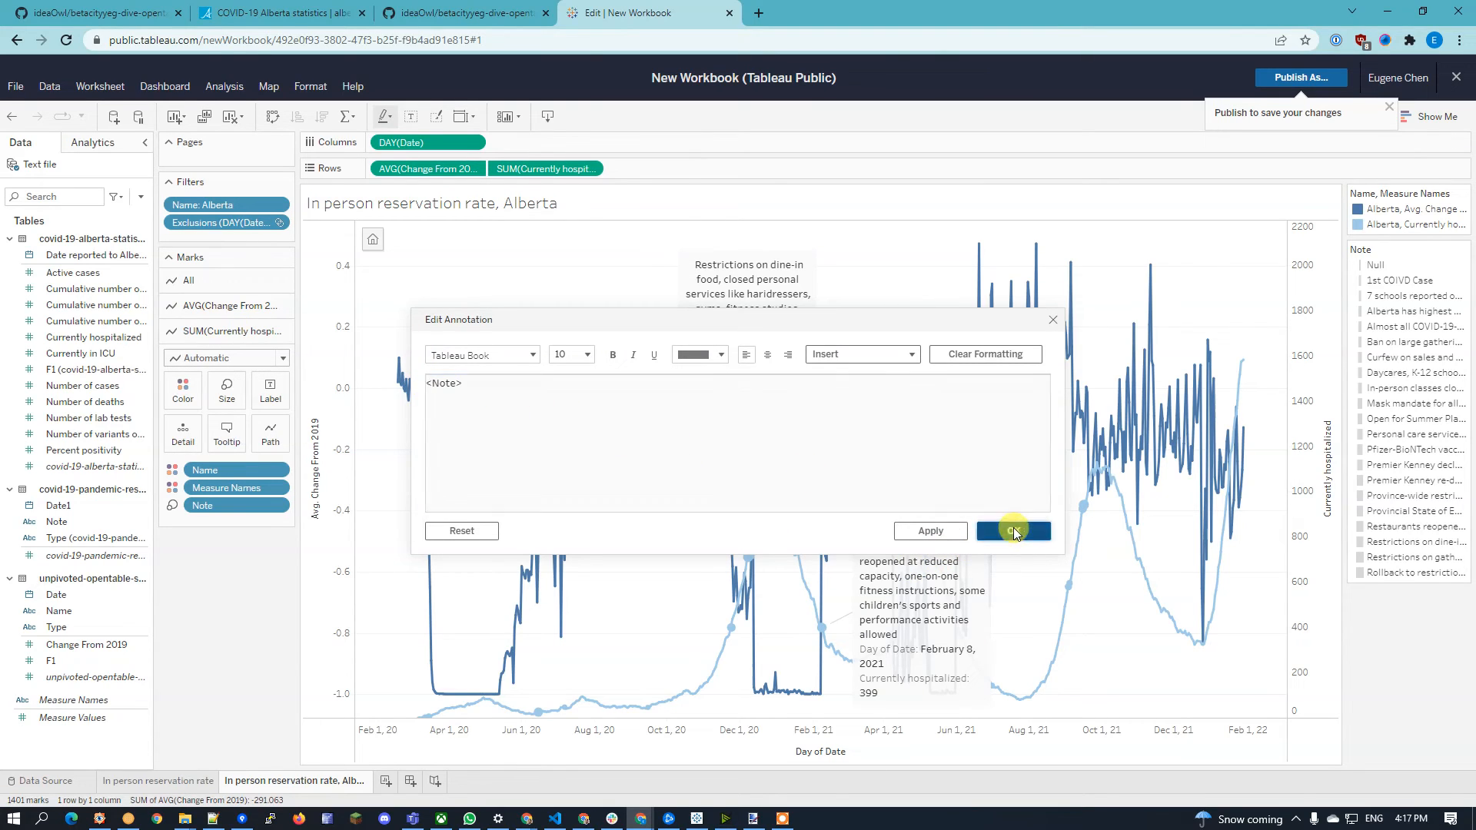
{"action": "left_click", "coordinate": [1013, 531]}
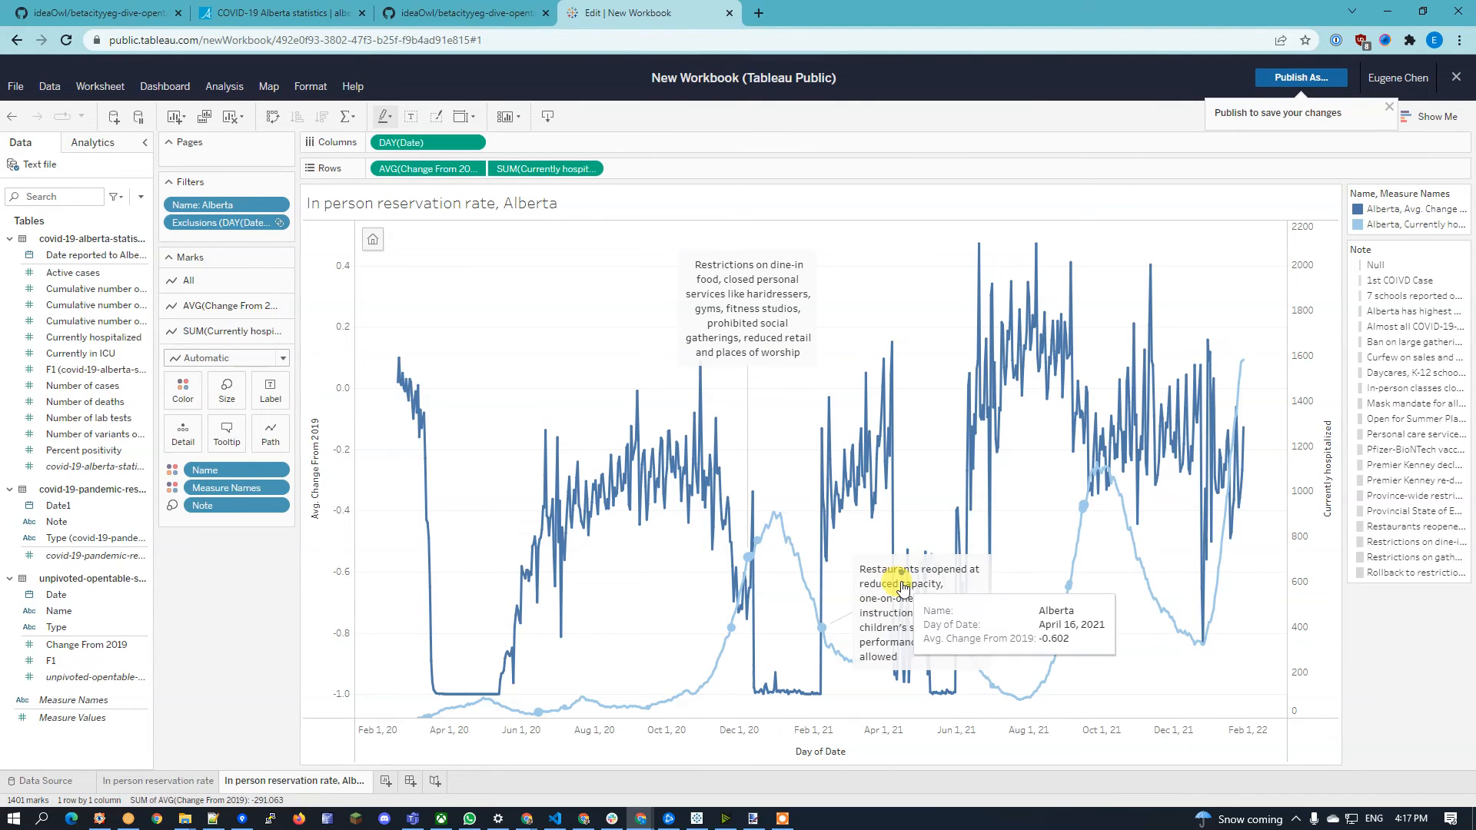
Step: Move the restaurants-reopened annotation into the space below the reservation line between June and November 2020
{"action": "left_click", "coordinate": [875, 580]}
{"action": "mouse_move", "coordinate": [881, 578]}
{"action": "left_mouse_down"}
{"action": "mouse_move", "coordinate": [594, 587]}
{"action": "mouse_move", "coordinate": [583, 600]}
{"action": "left_mouse_up"}
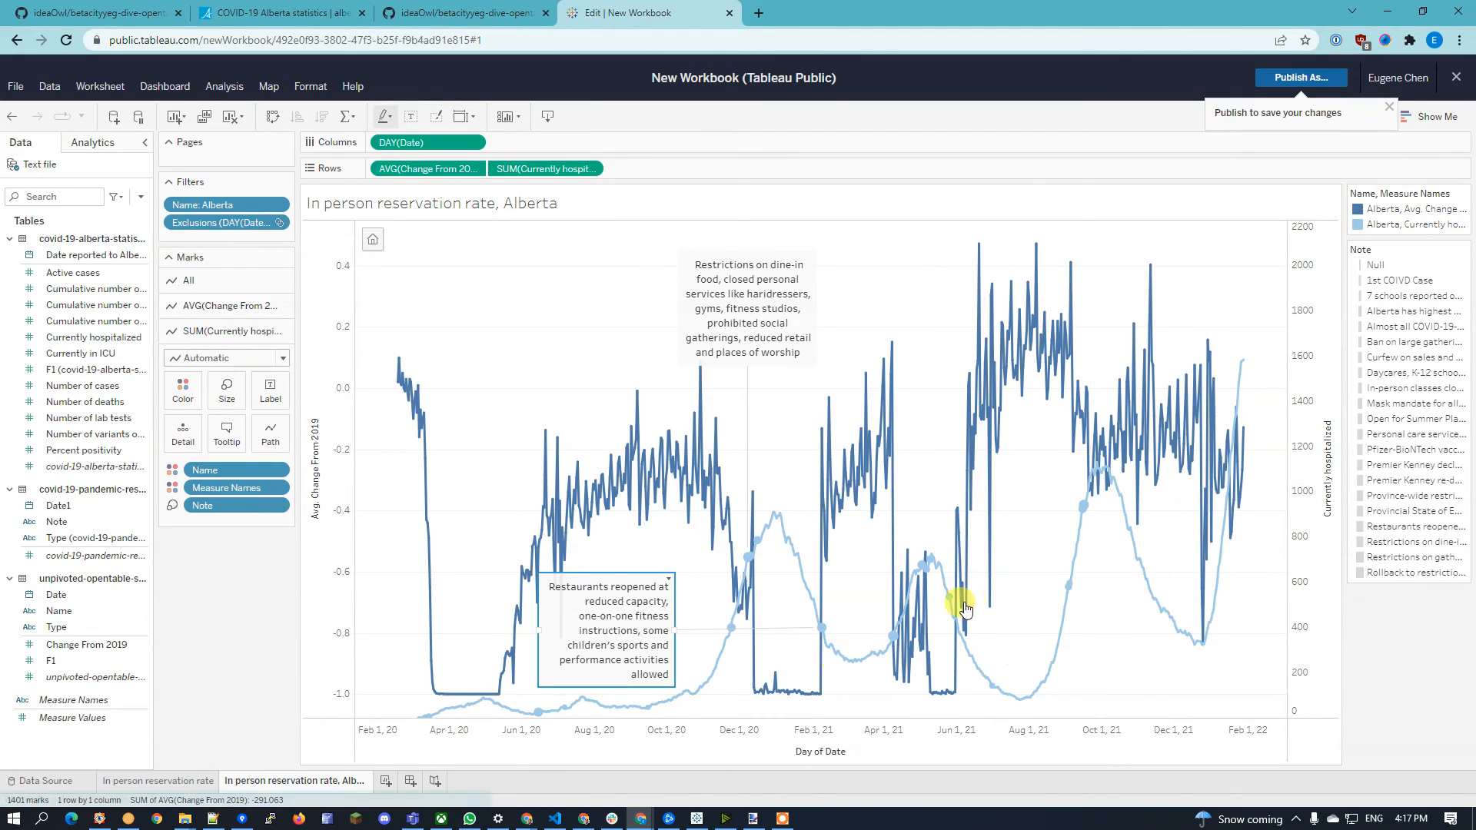
{"action": "left_click", "coordinate": [1046, 579]}
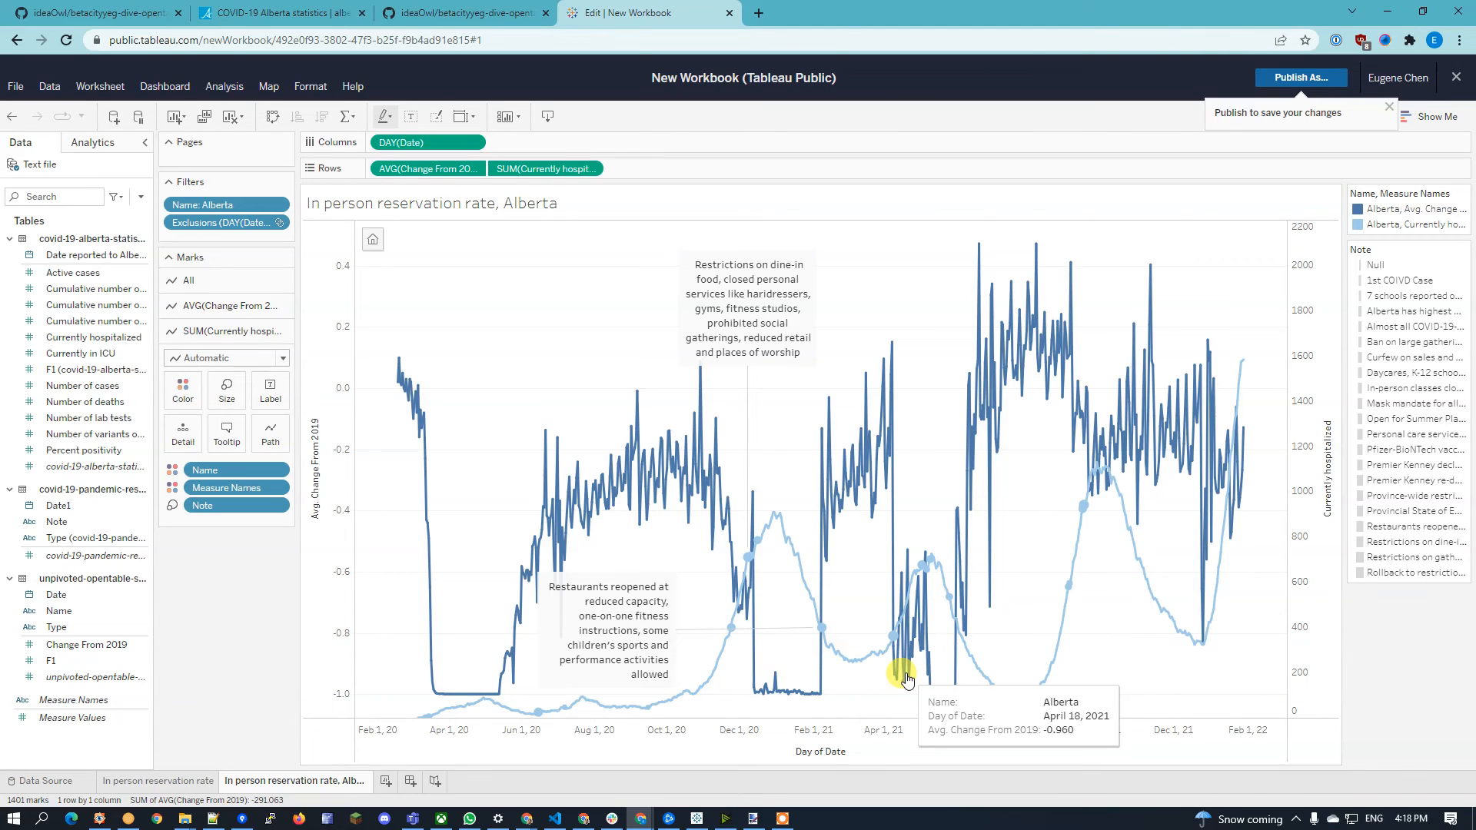
Step: Annotate the April 2021 restrictions-rollback mark with only its Note field, and place it beside the dine-in restrictions annotation above the lines
{"action": "right_click", "coordinate": [893, 638]}
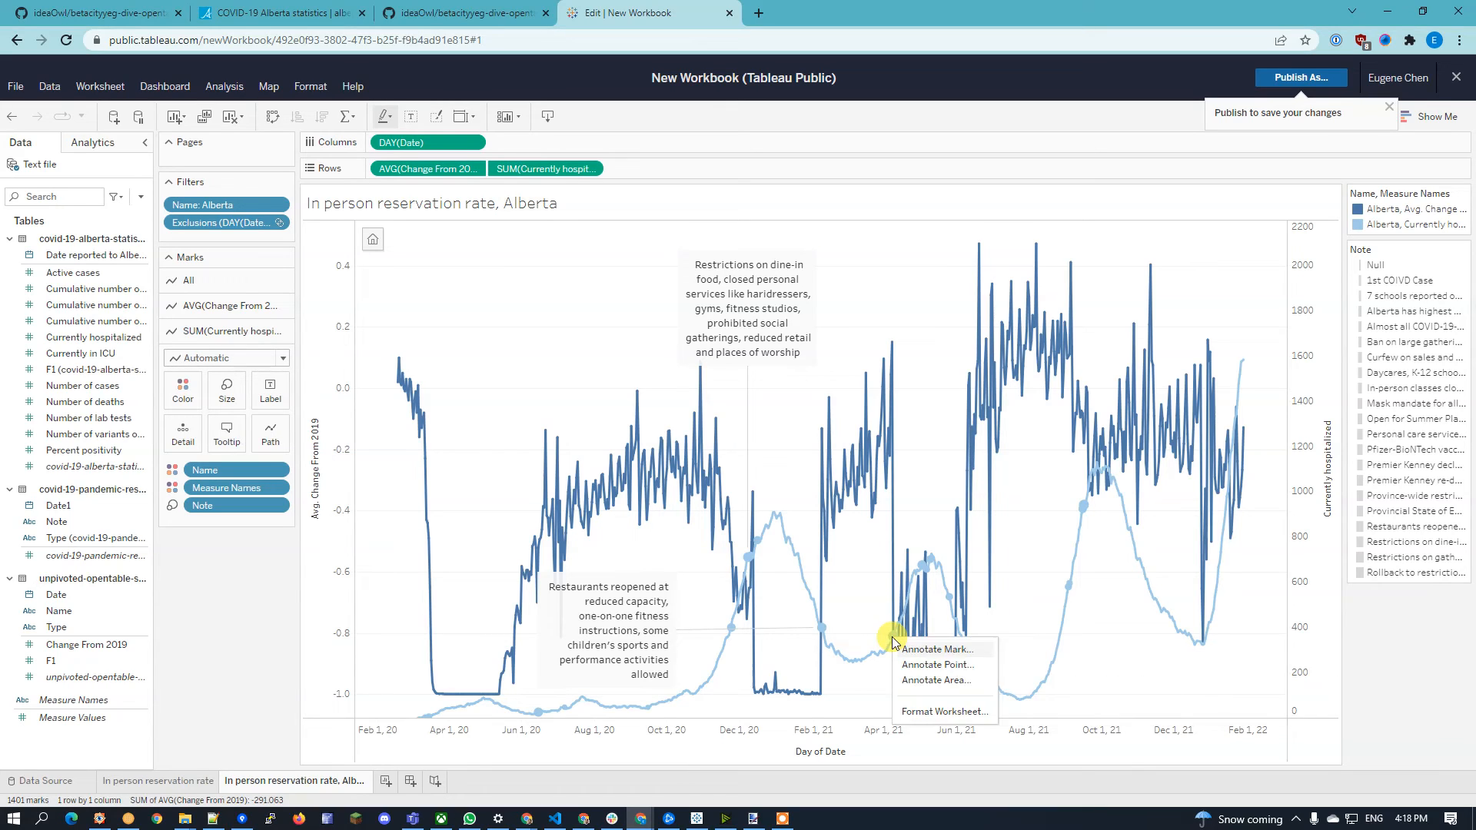
{"action": "left_click", "coordinate": [918, 651]}
{"action": "left_click", "coordinate": [549, 397]}
{"action": "key", "text": "ctrl+shift+End"}
{"action": "key", "text": "Delete"}
{"action": "left_click_drag", "start_coordinate": [454, 400], "coordinate": [395, 342]}
{"action": "key", "text": "BackSpace"}
{"action": "left_click", "coordinate": [1015, 532]}
{"action": "mouse_move", "coordinate": [1010, 613]}
{"action": "left_mouse_down"}
{"action": "mouse_move", "coordinate": [894, 336]}
{"action": "mouse_move", "coordinate": [913, 288]}
{"action": "left_mouse_up"}
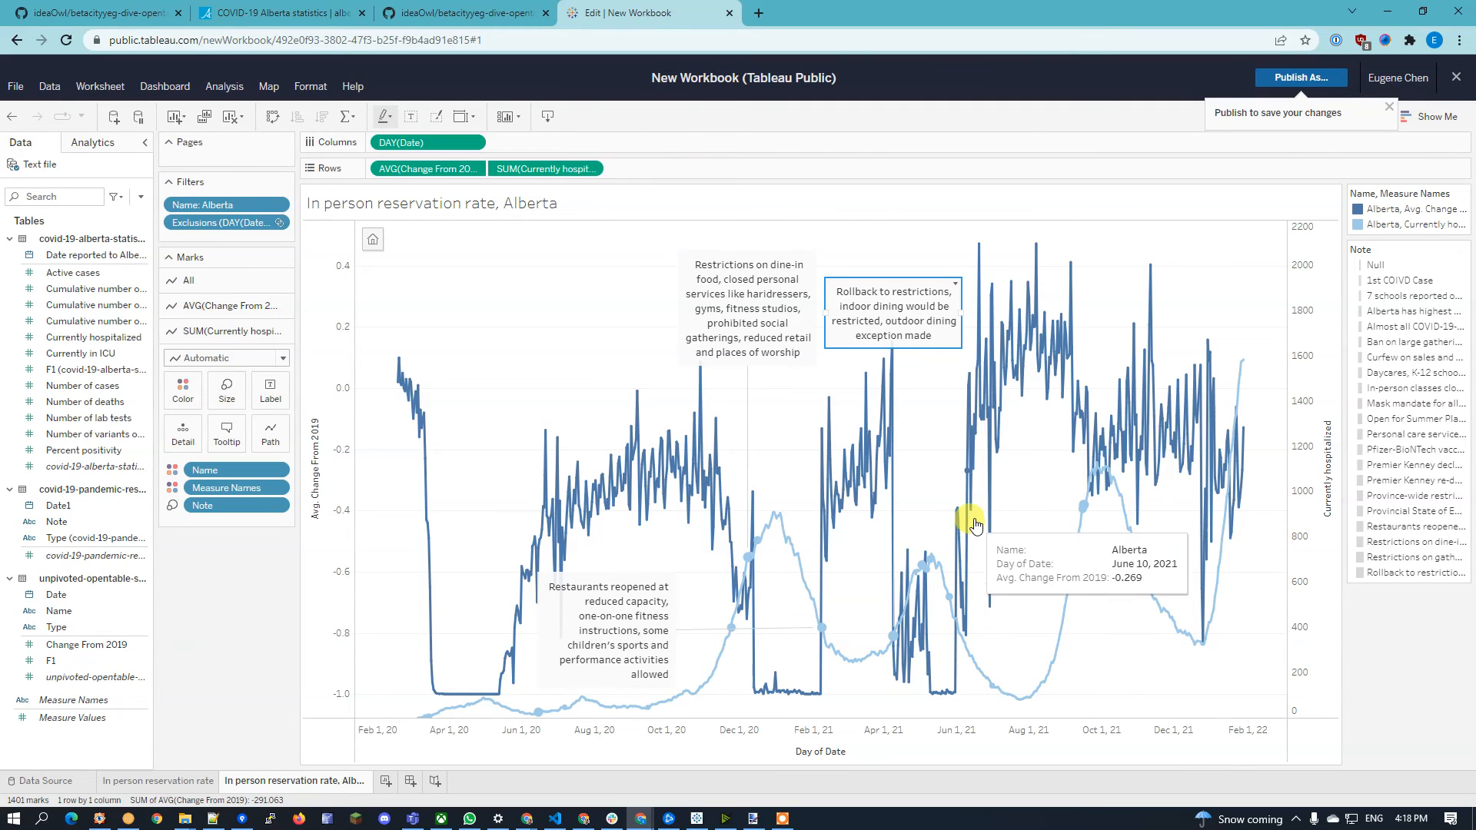
Step: Annotate the May 26, 2021 Currently hospitalized mark with only its Note field, and place the annotation below the reservation line around October 2021
{"action": "left_click", "coordinate": [952, 602]}
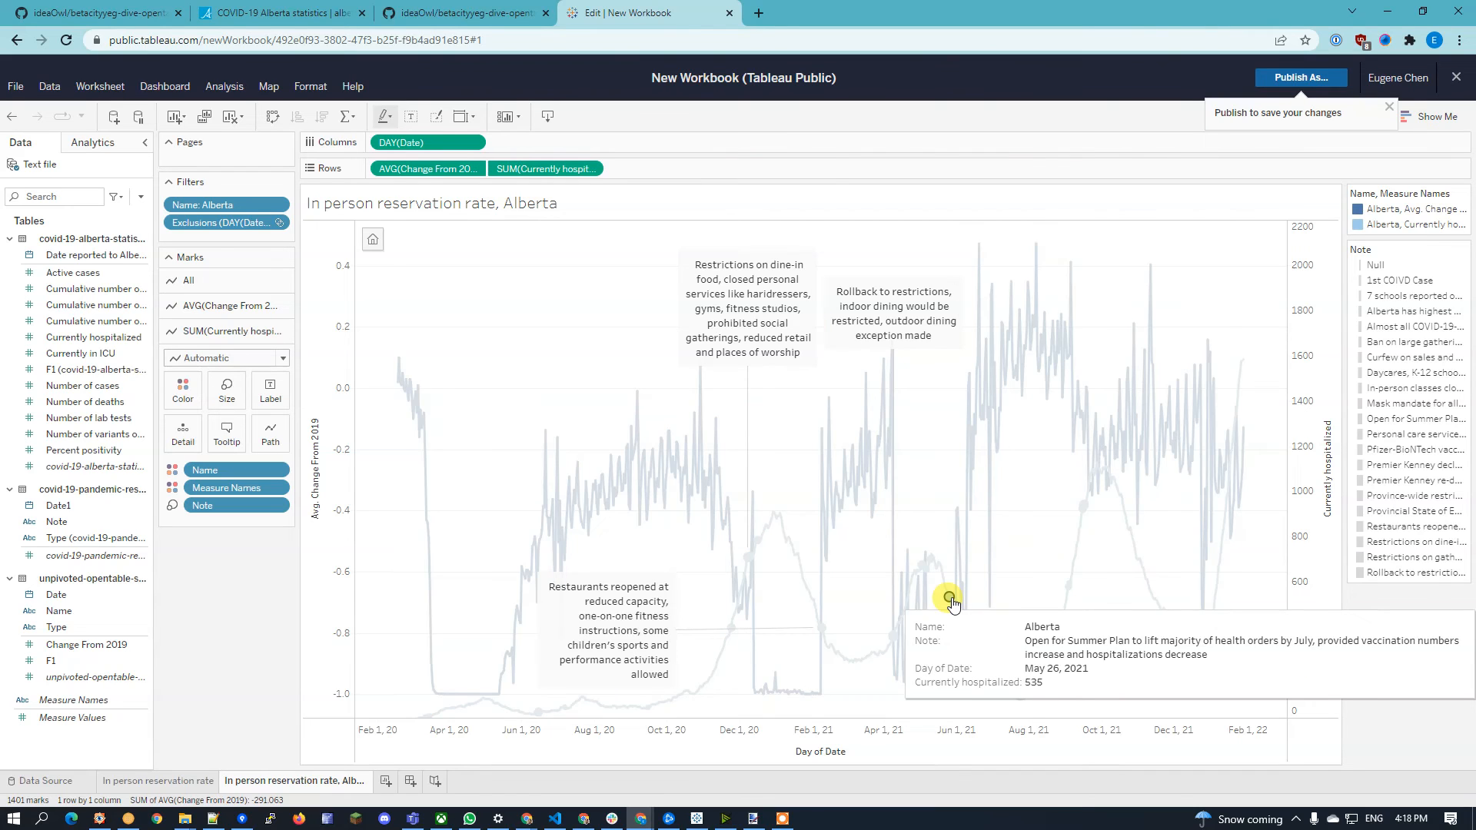
{"action": "right_click", "coordinate": [953, 599]}
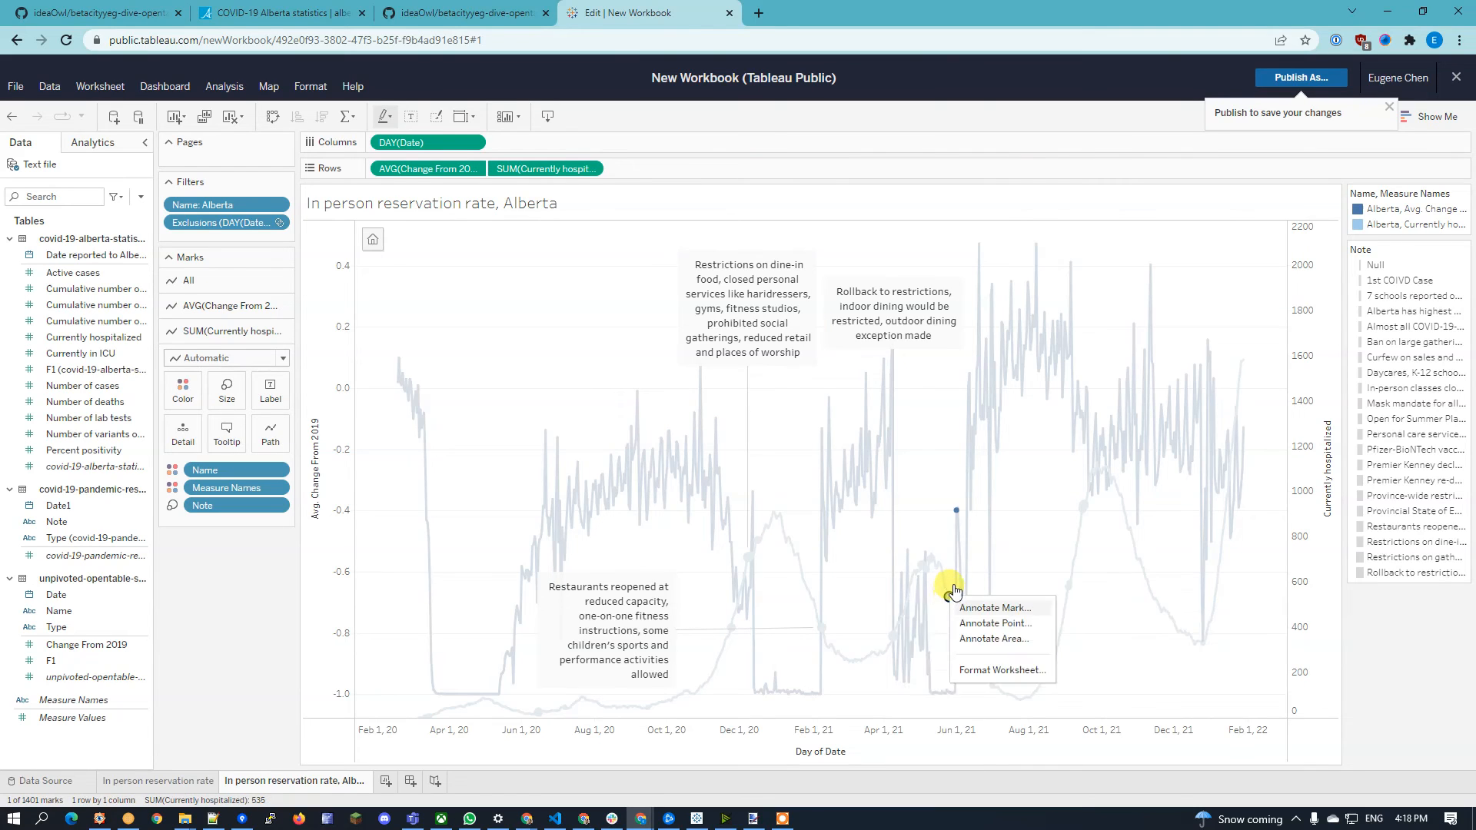
{"action": "left_click", "coordinate": [954, 601]}
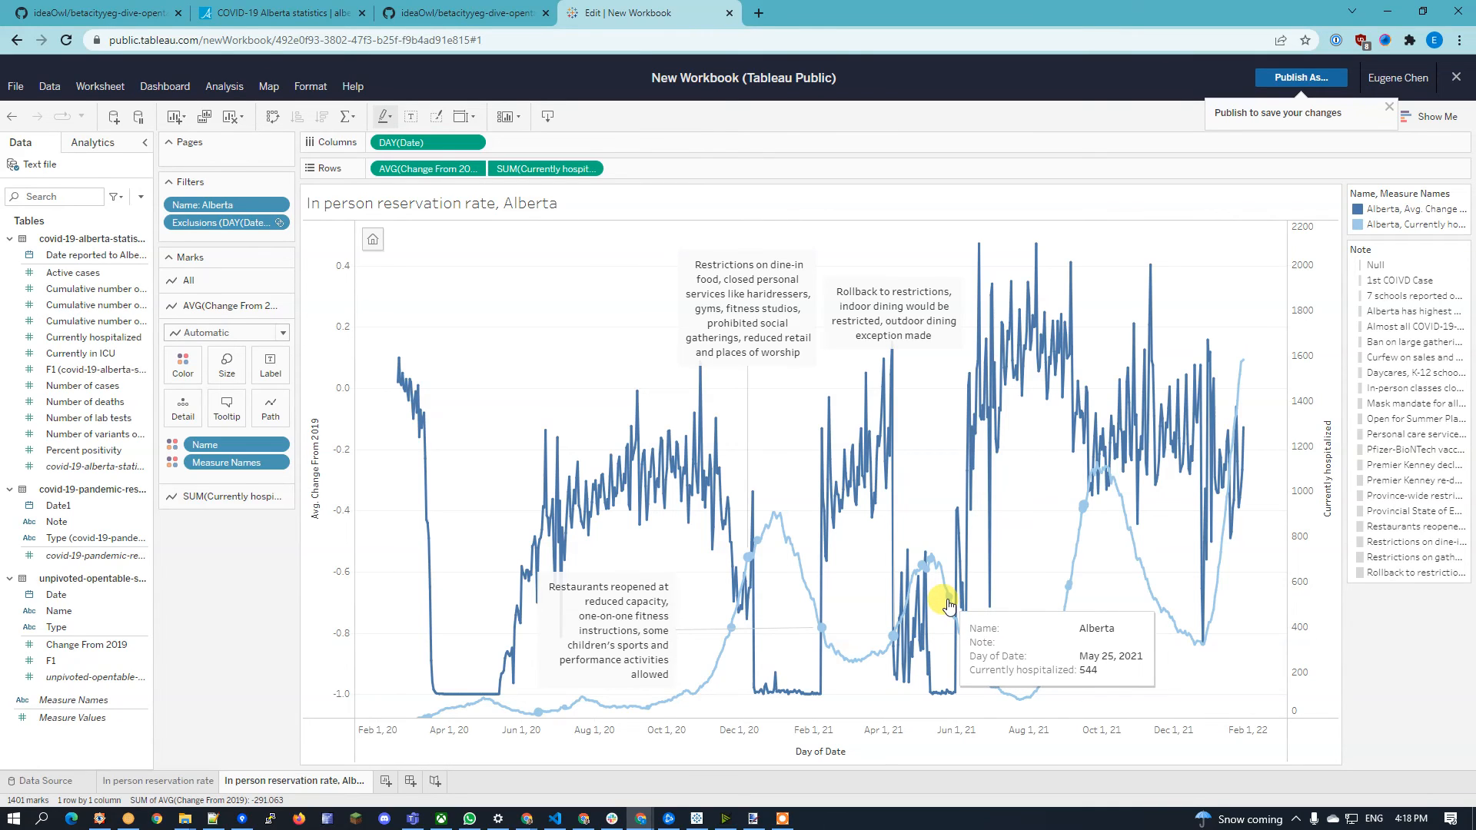
{"action": "right_click", "coordinate": [949, 601]}
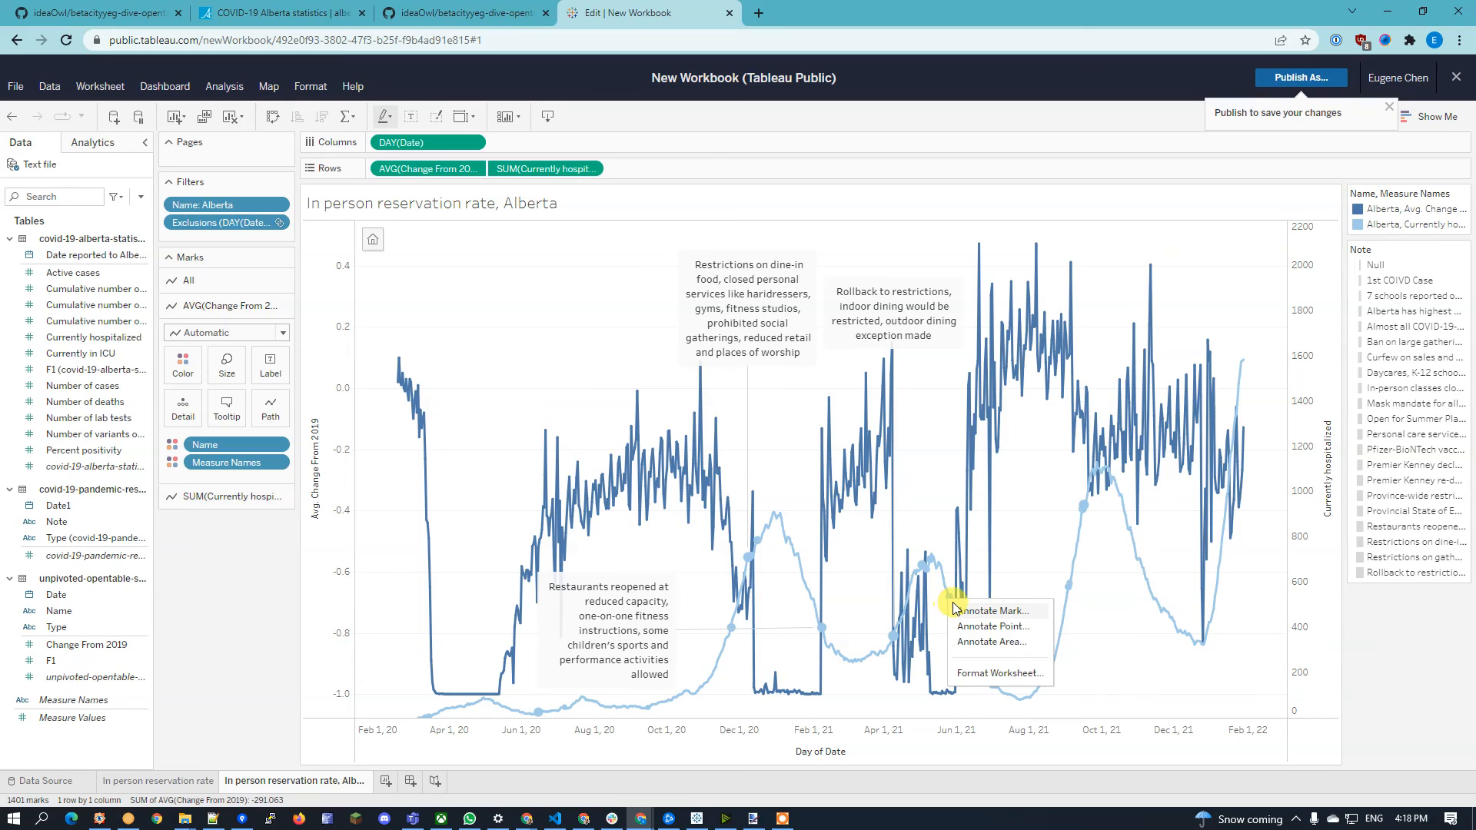
{"action": "left_click", "coordinate": [965, 611]}
{"action": "left_click_drag", "start_coordinate": [544, 397], "coordinate": [880, 509]}
{"action": "key", "text": "BackSpace"}
{"action": "left_click_drag", "start_coordinate": [454, 398], "coordinate": [350, 329]}
{"action": "key", "text": "BackSpace"}
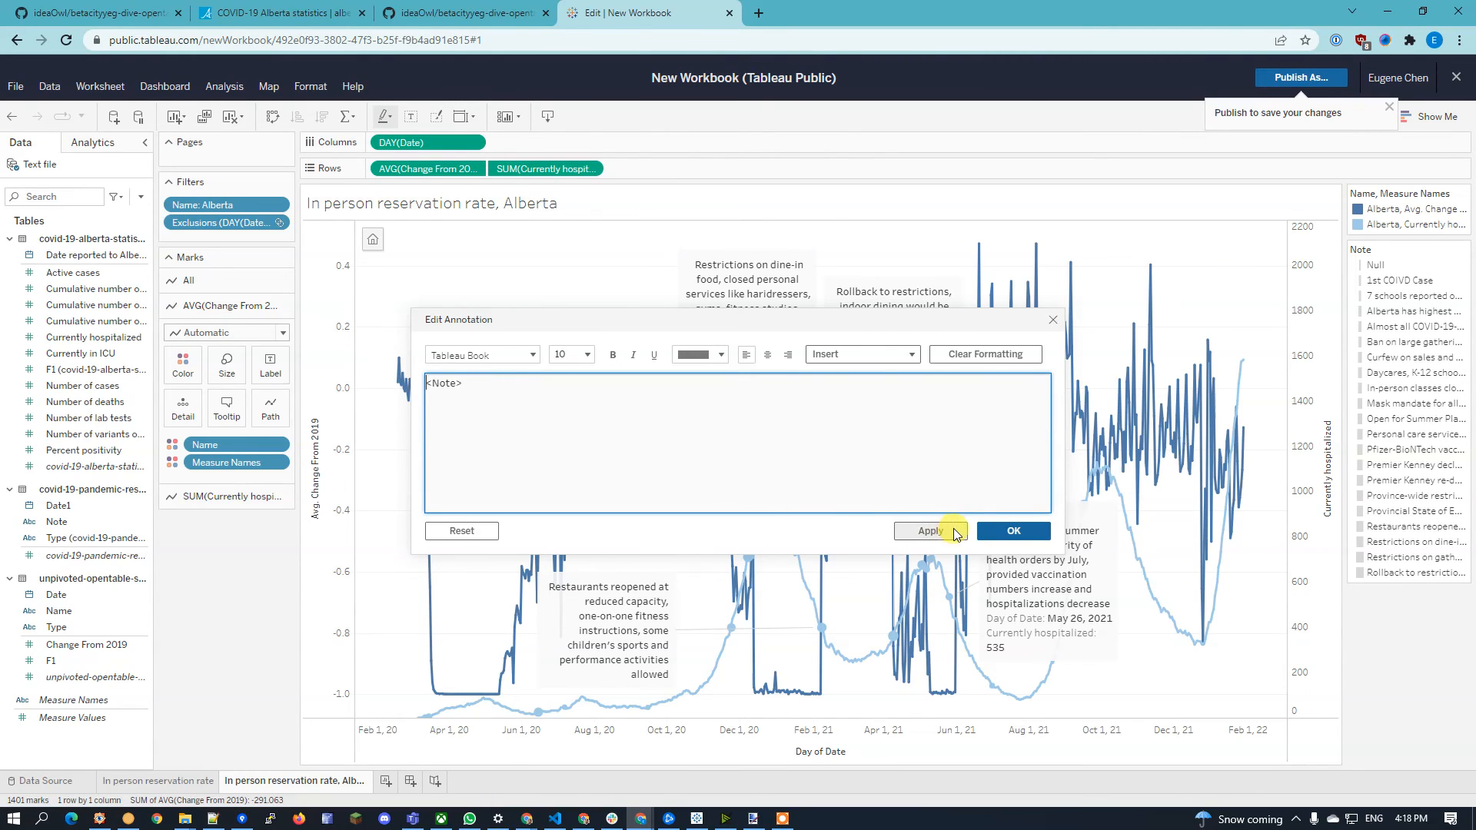
{"action": "left_click", "coordinate": [1005, 531]}
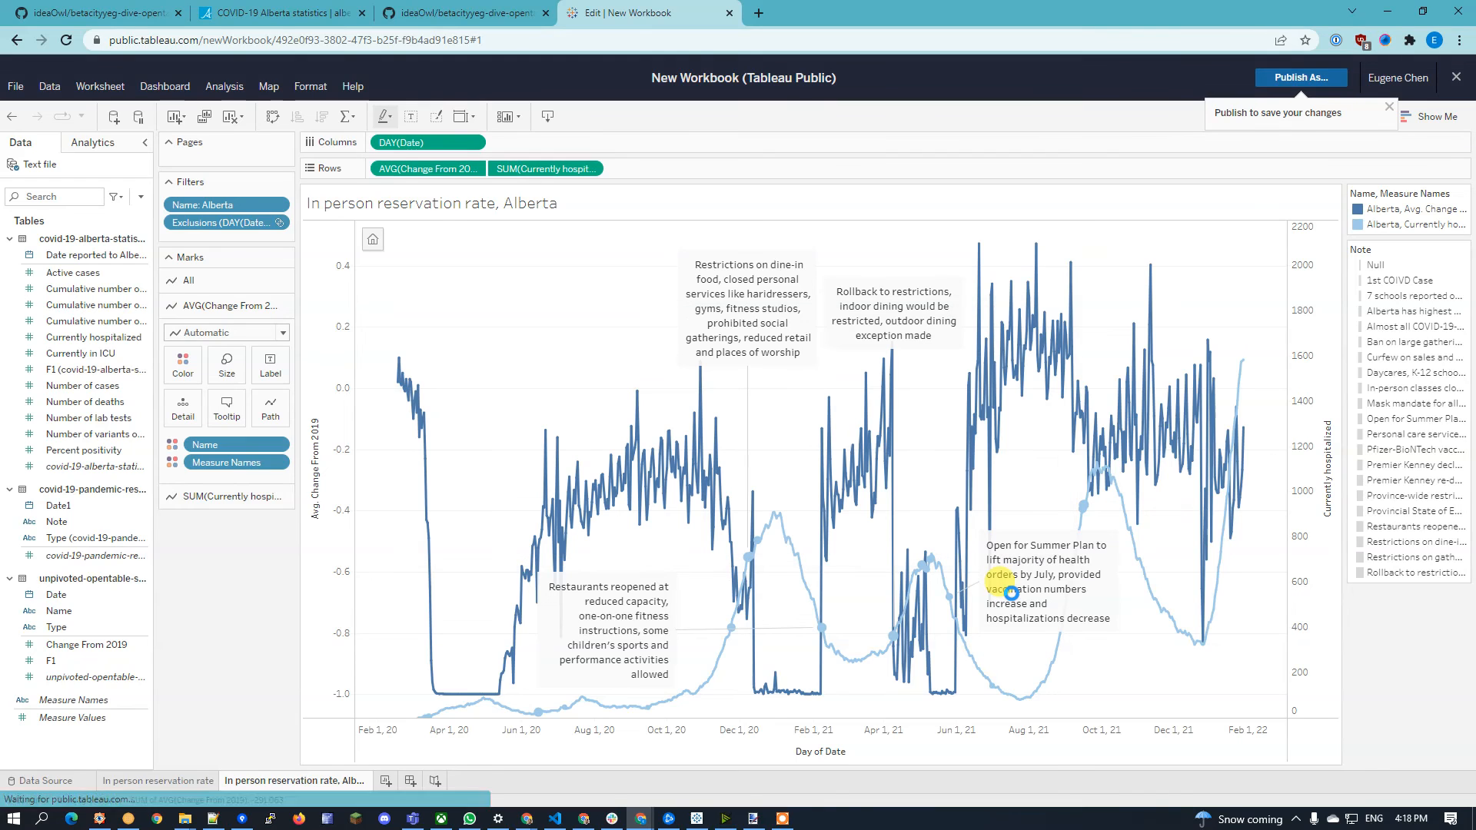
{"action": "mouse_move", "coordinate": [1041, 538]}
{"action": "left_mouse_down"}
{"action": "mouse_move", "coordinate": [1120, 577]}
{"action": "mouse_move", "coordinate": [1123, 560]}
{"action": "mouse_move", "coordinate": [1113, 566]}
{"action": "left_mouse_up"}
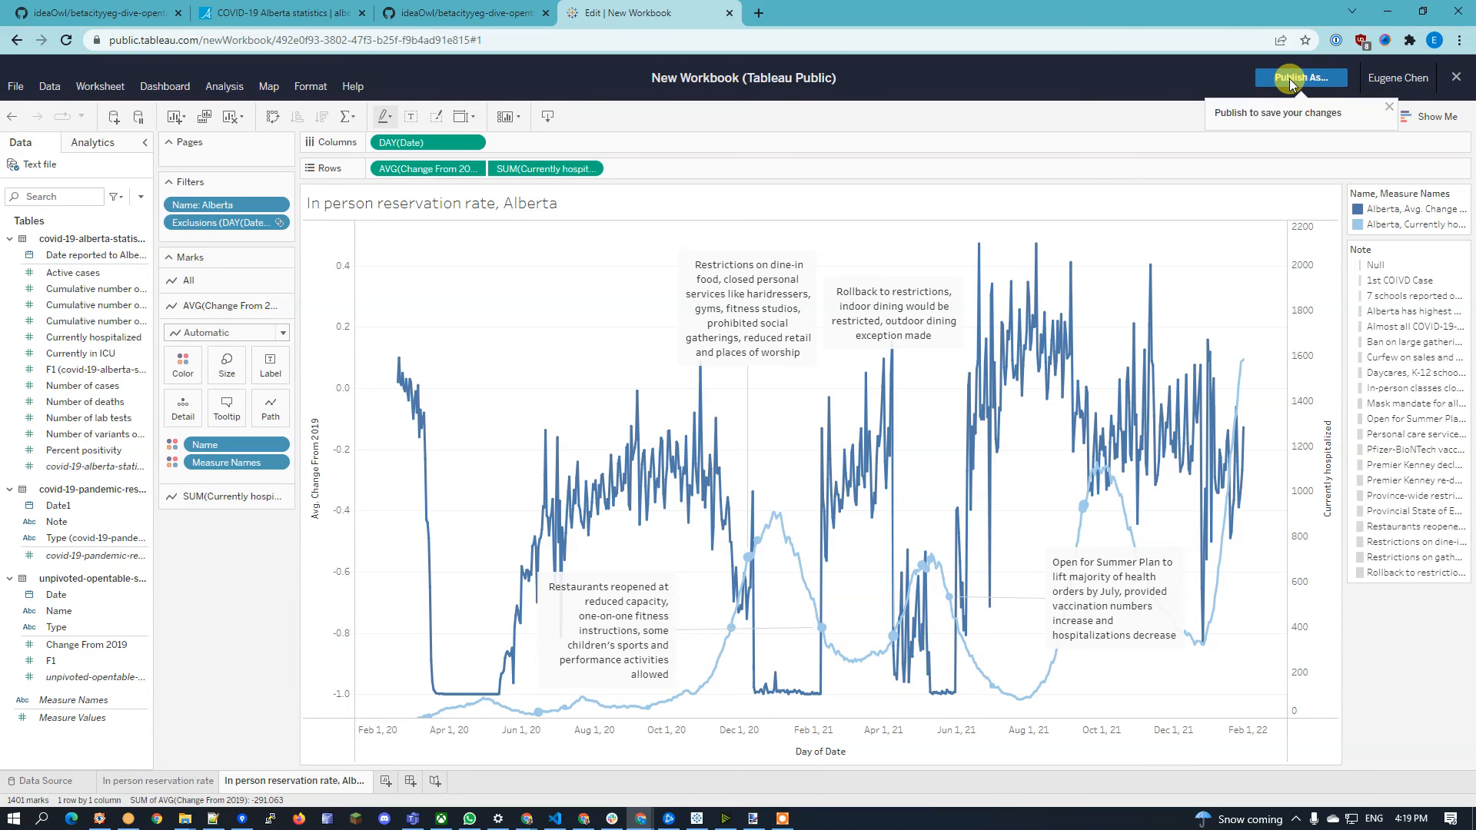
Step: Publish the workbook under the name "COVID Recovery using OpenTable Data"
{"action": "left_click", "coordinate": [1290, 78]}
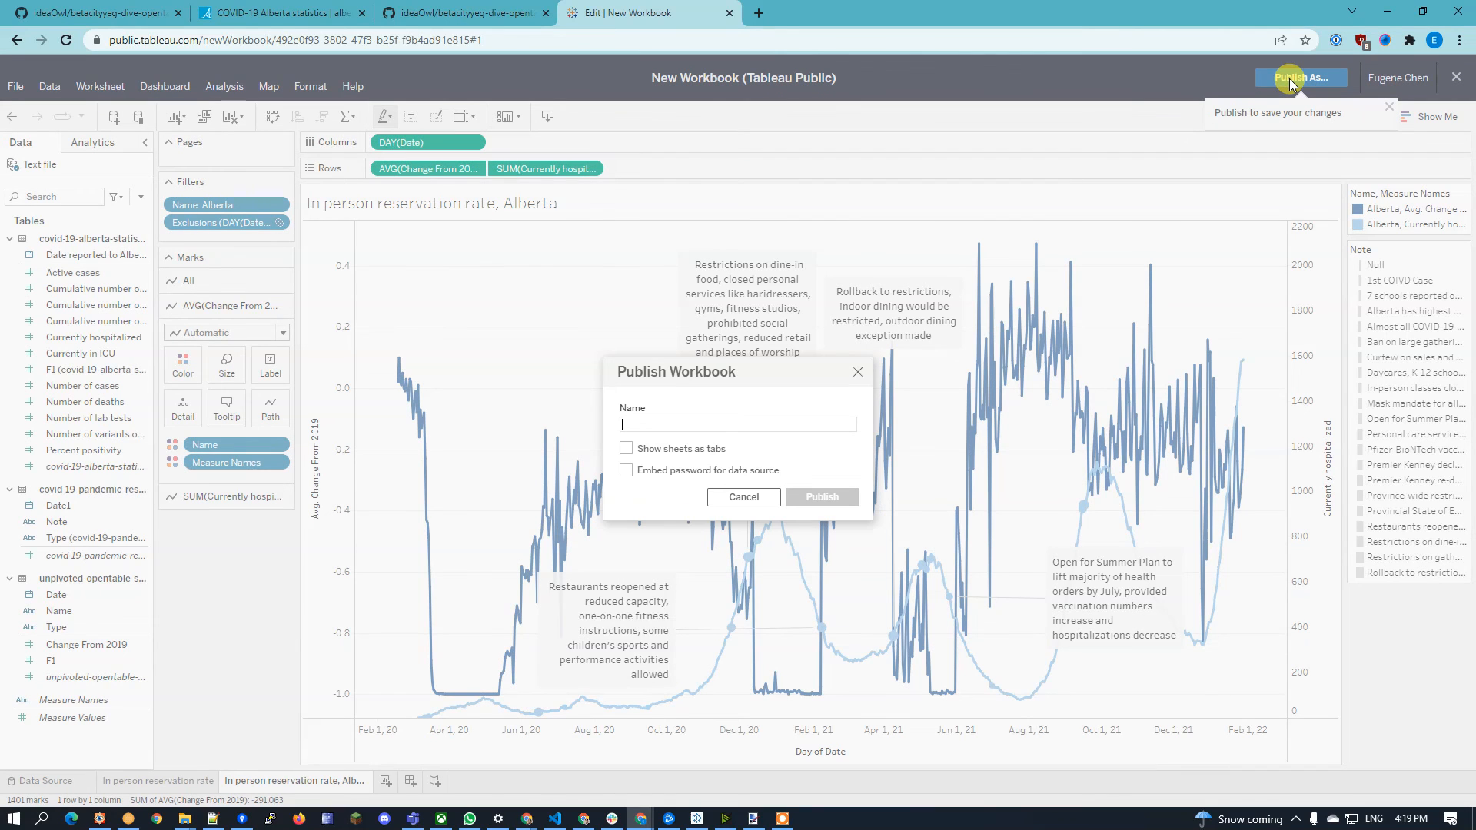
{"action": "type", "text": "E"}
{"action": "key", "text": "BackSpace"}
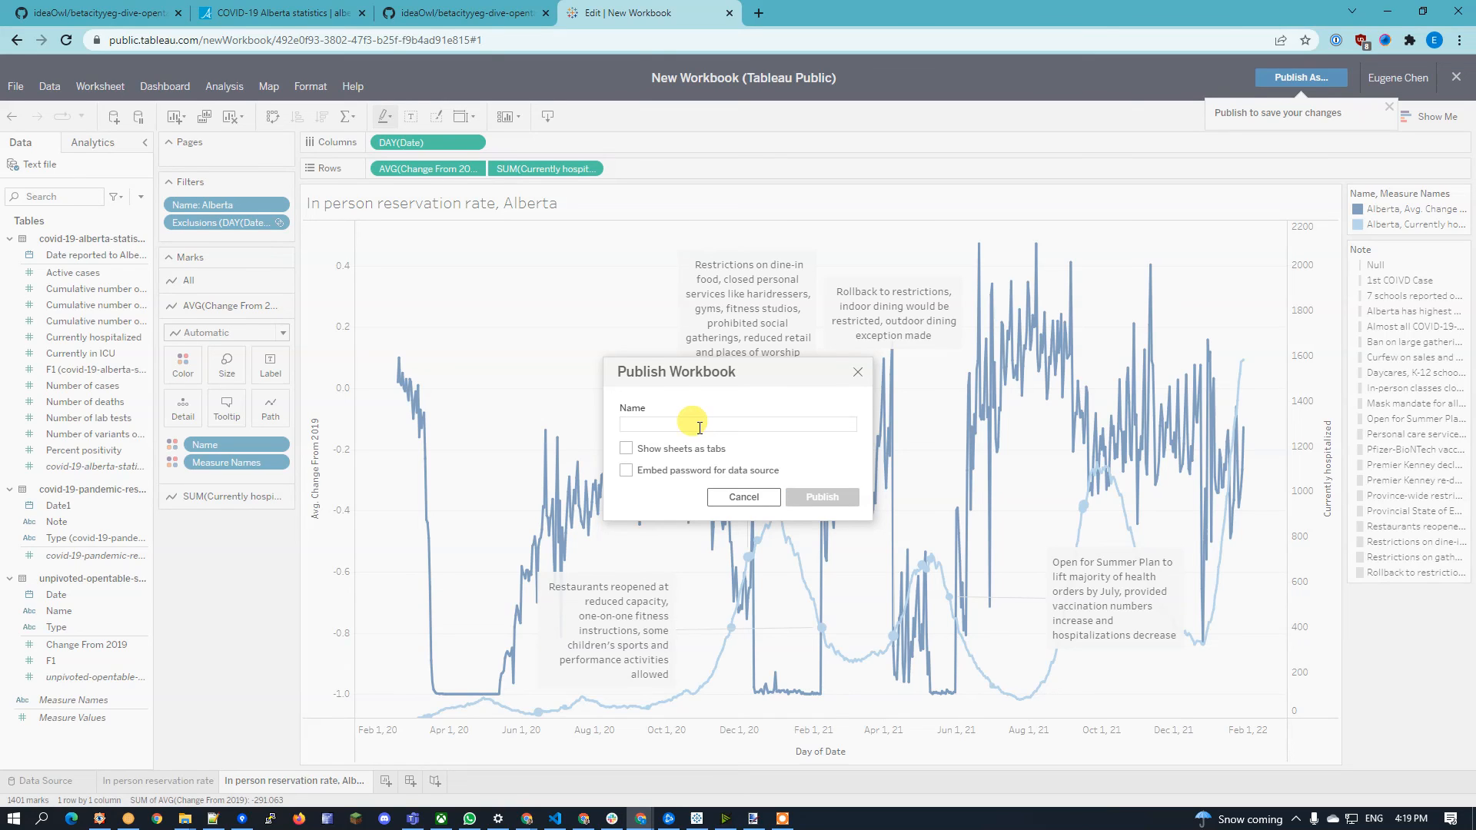
{"action": "type", "text": "V"}
{"action": "key", "text": "BackSpace"}
{"action": "type", "text": "COV"}
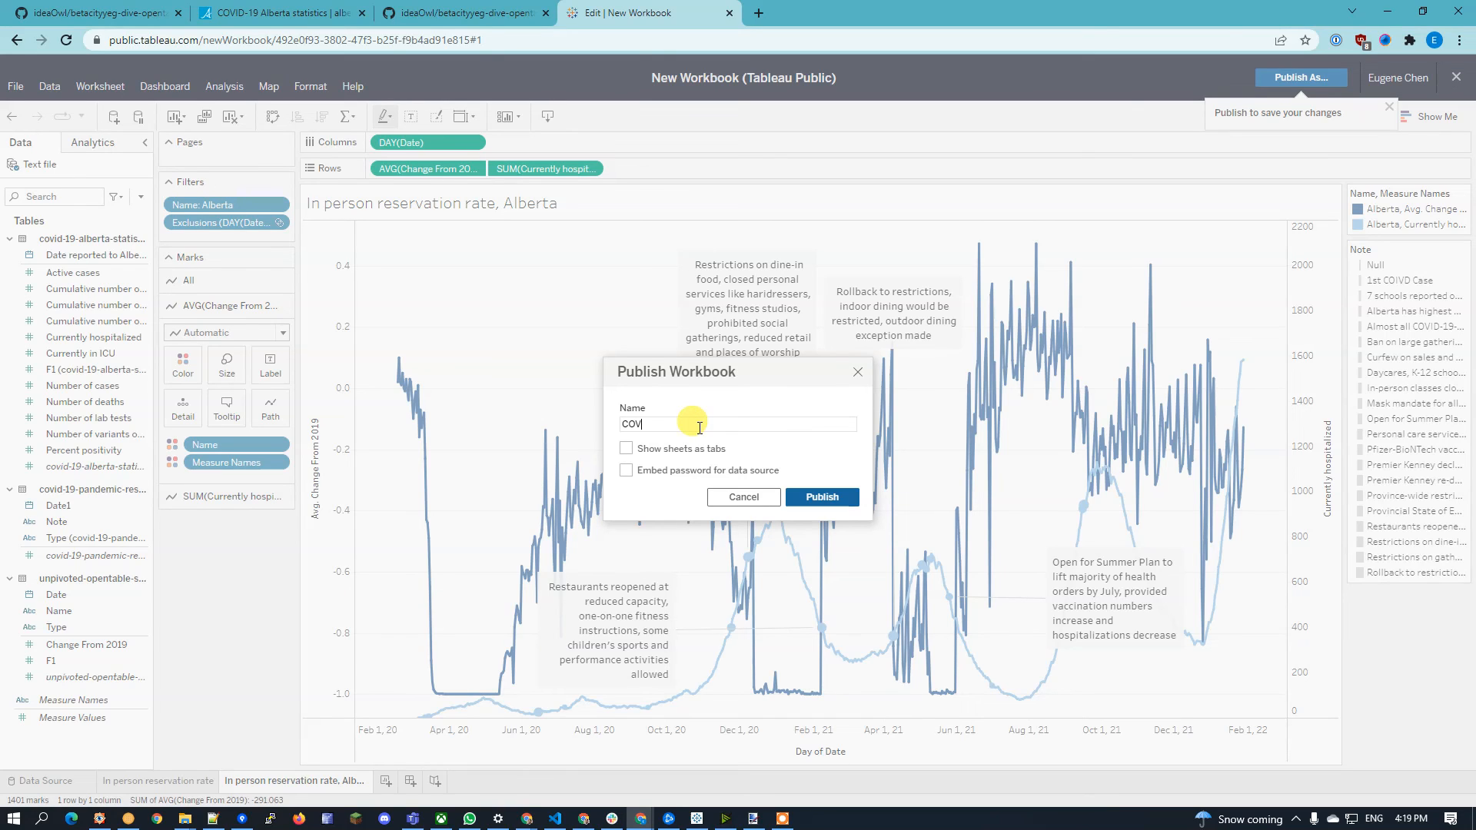
{"action": "type", "text": "ID-"}
{"action": "key", "text": "BackSpace"}
{"action": "type", "text": "Recovery using Opentable Data"}
{"action": "left_click", "coordinate": [832, 496]}
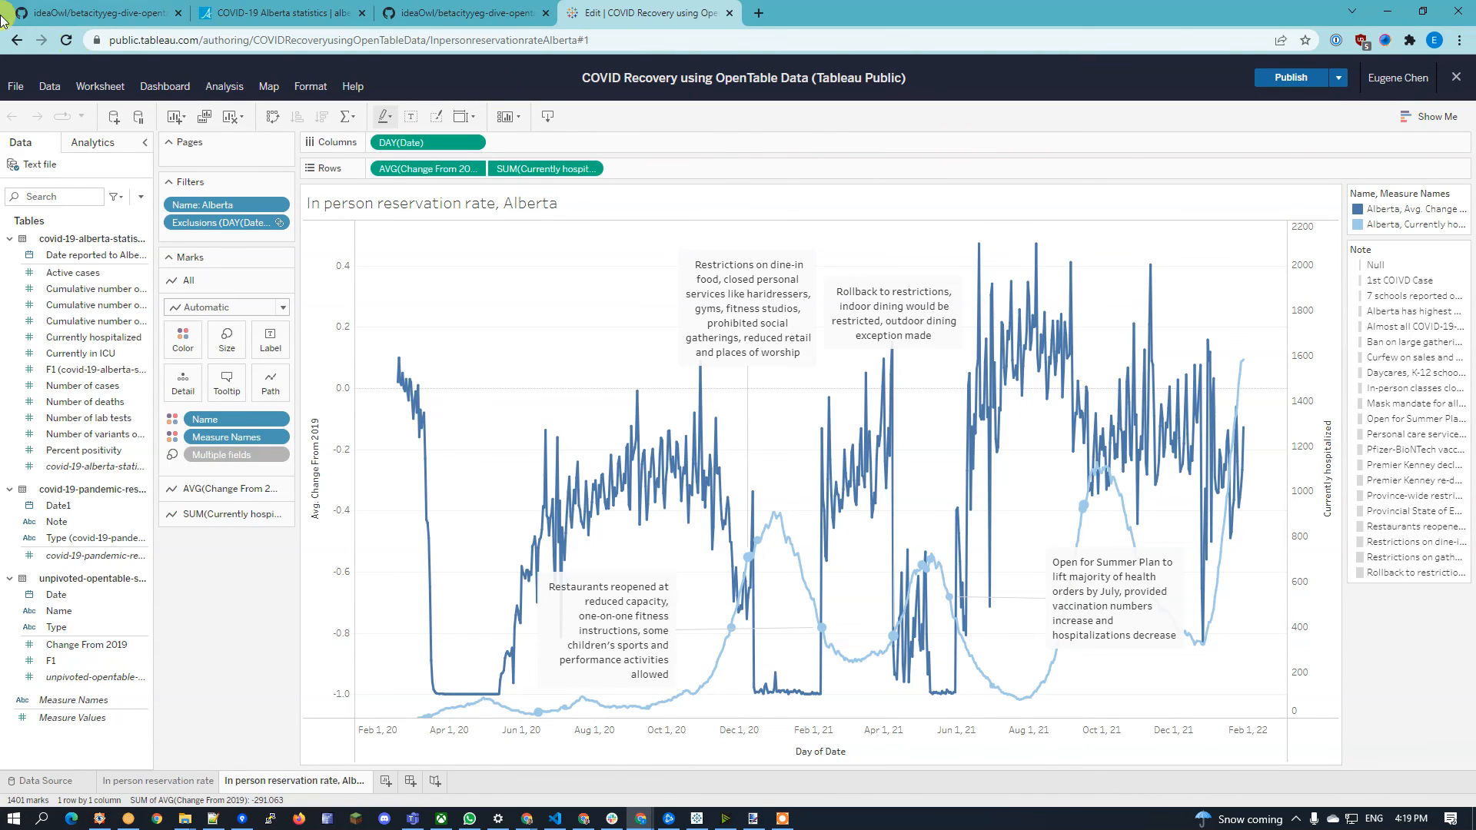
Step: Leave the workbook editor for the Tableau Public home page and open the account's own profile
{"action": "left_click_drag", "start_coordinate": [200, 44], "coordinate": [855, 72]}
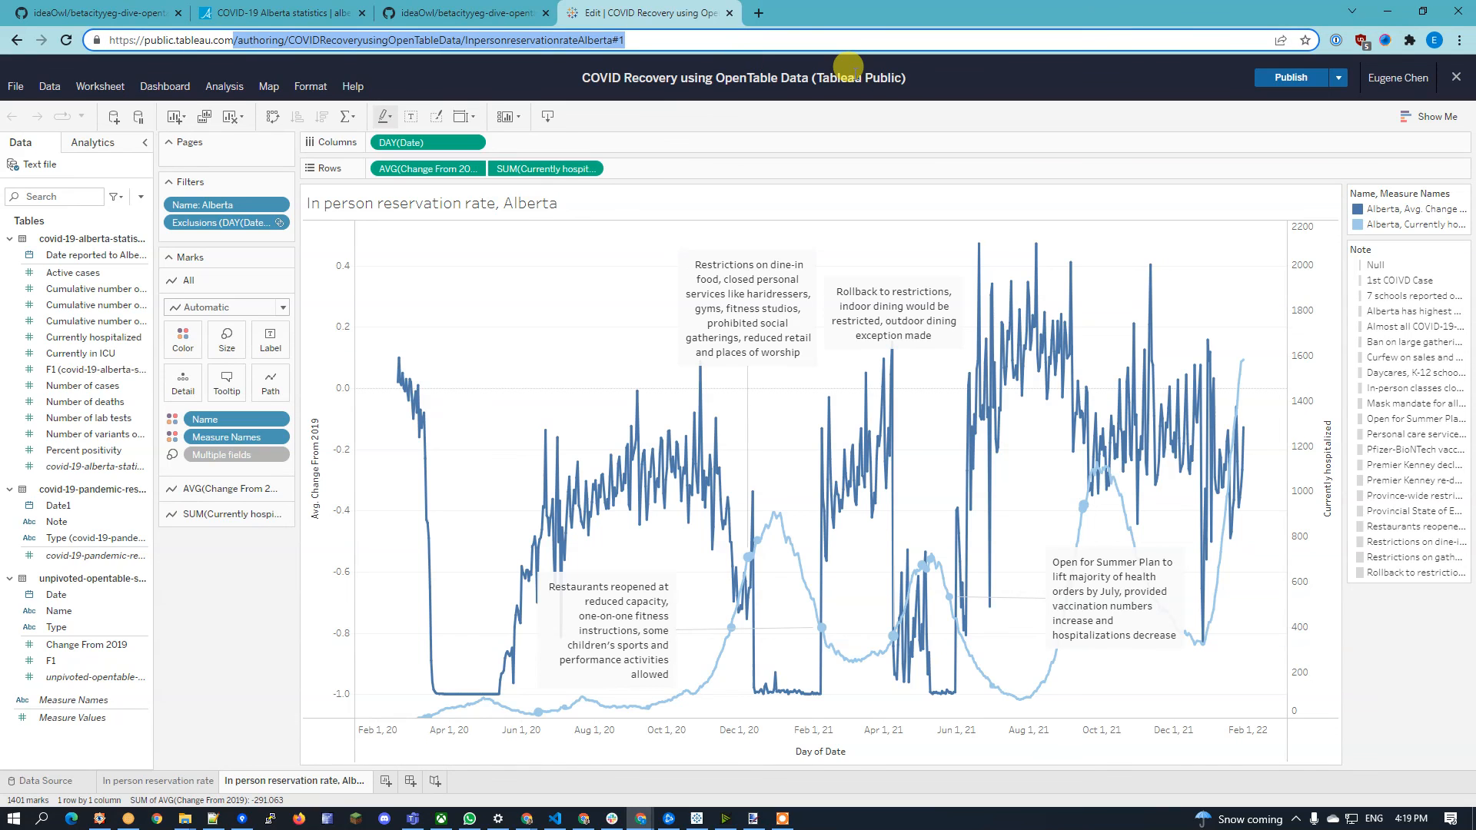
{"action": "key", "text": "BackSpace"}
{"action": "key", "text": "Return"}
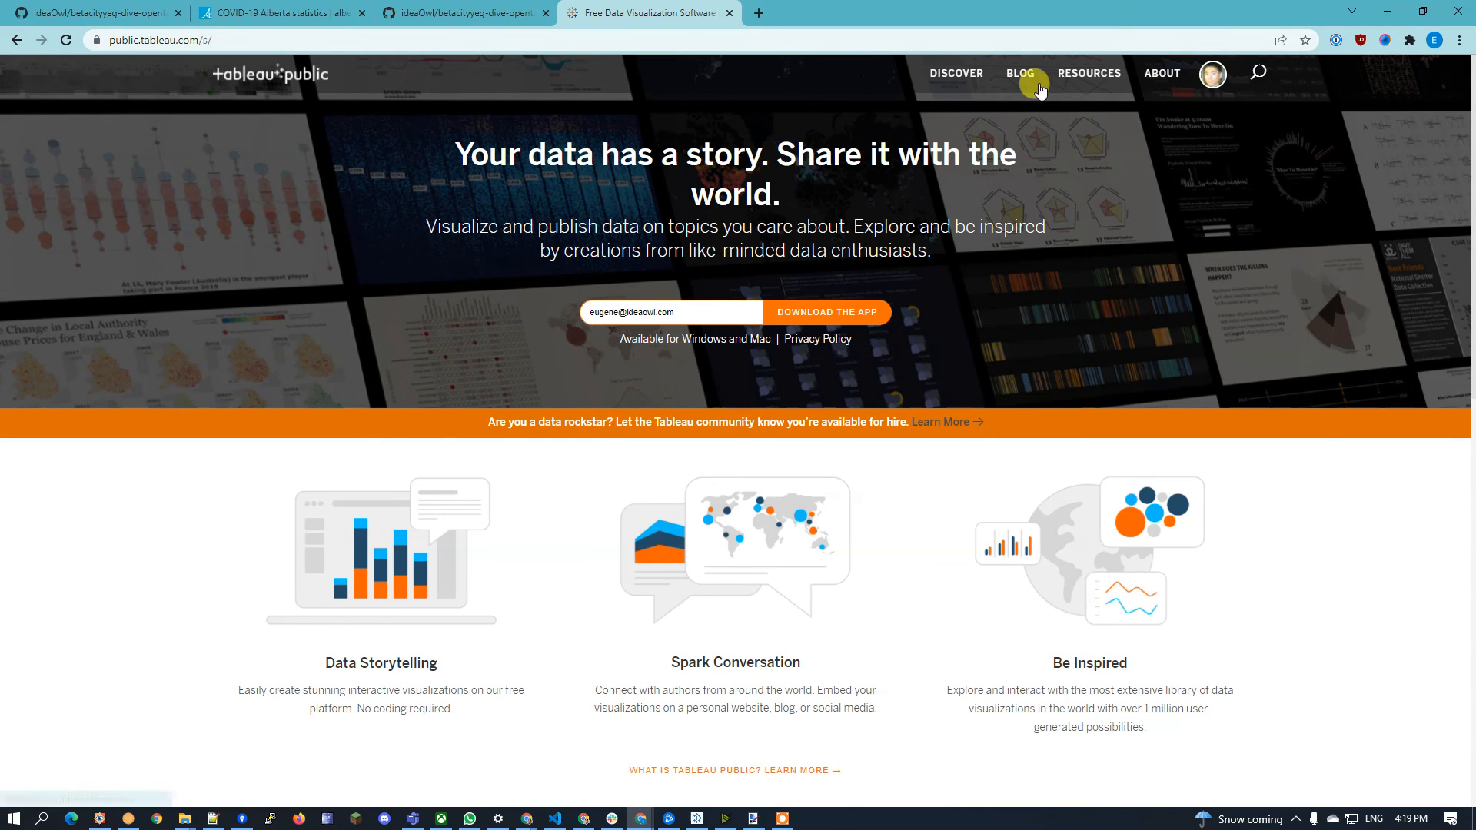
{"action": "mouse_move", "coordinate": [1215, 76]}
{"action": "left_click", "coordinate": [1191, 109]}
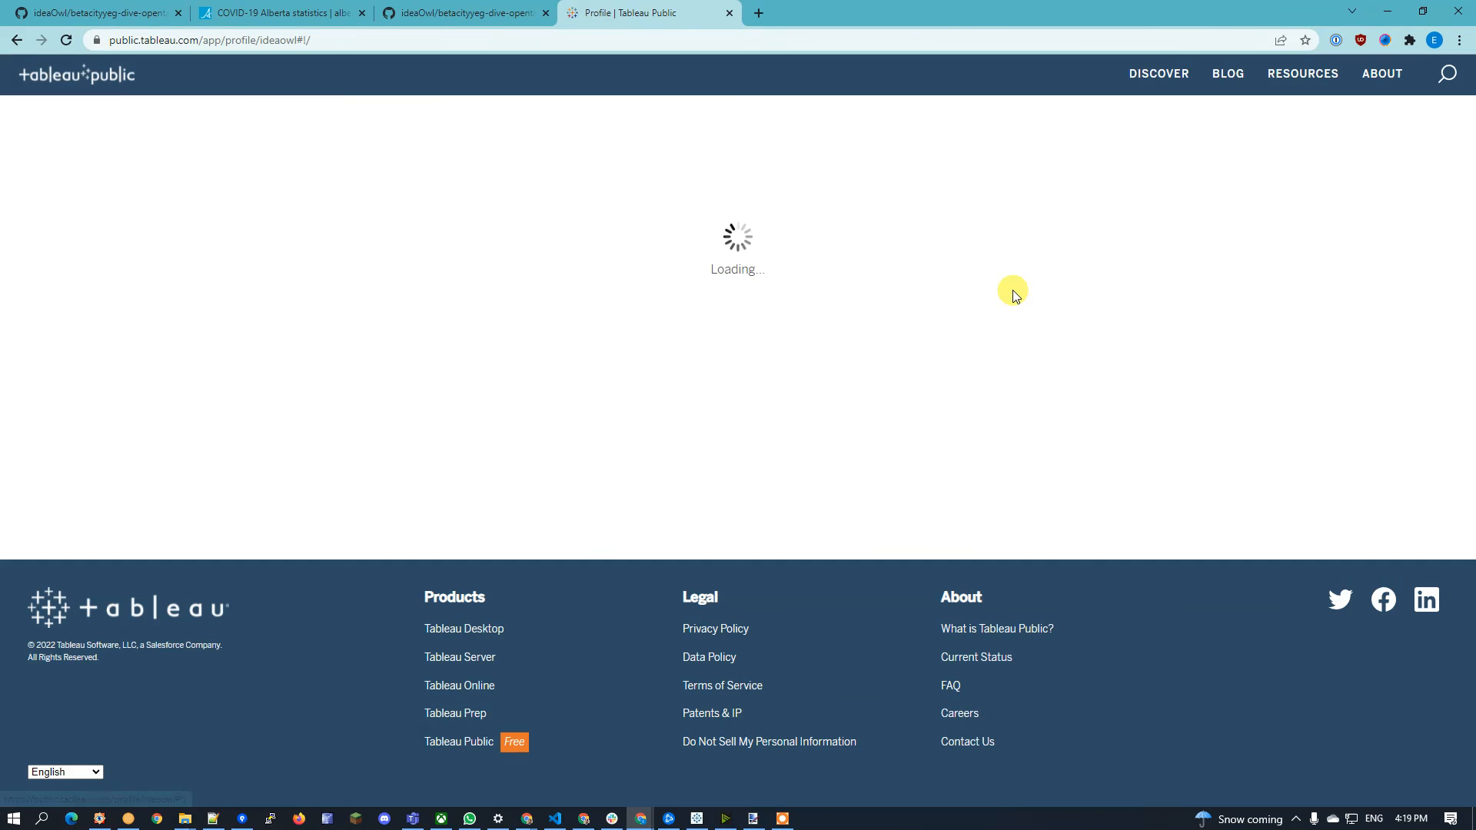
Step: Open the published "COVID Recovery using OpenTable Data" viz from the profile's Vizzes and review its page
{"action": "scroll", "coordinate": [749, 348], "scroll_direction": "down", "scroll_amount": 1}
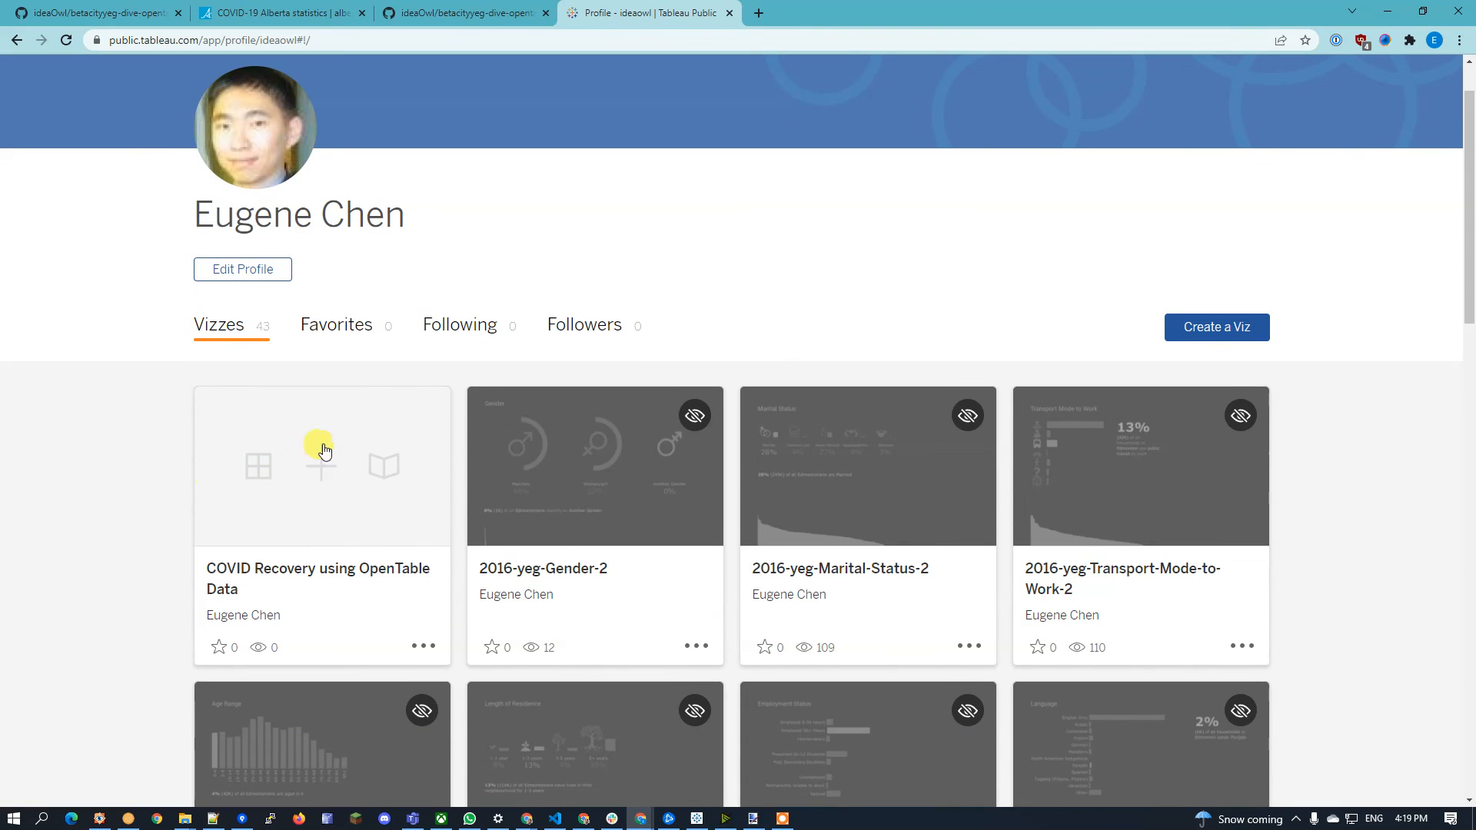
{"action": "left_click", "coordinate": [311, 573]}
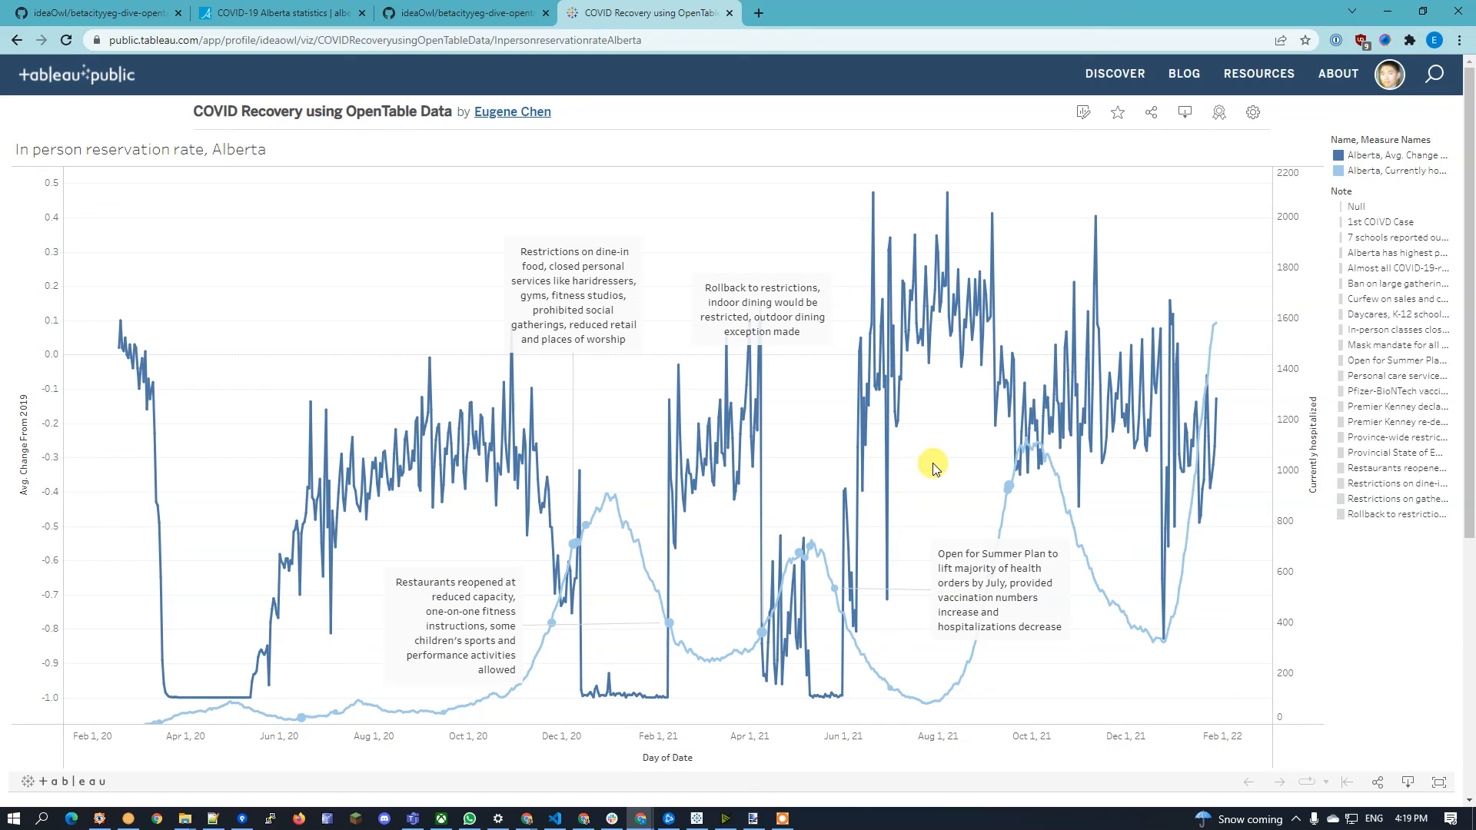
{"action": "scroll", "coordinate": [1026, 408], "scroll_direction": "down", "scroll_amount": 2}
{"action": "scroll", "coordinate": [1030, 421], "scroll_direction": "up", "scroll_amount": 2}
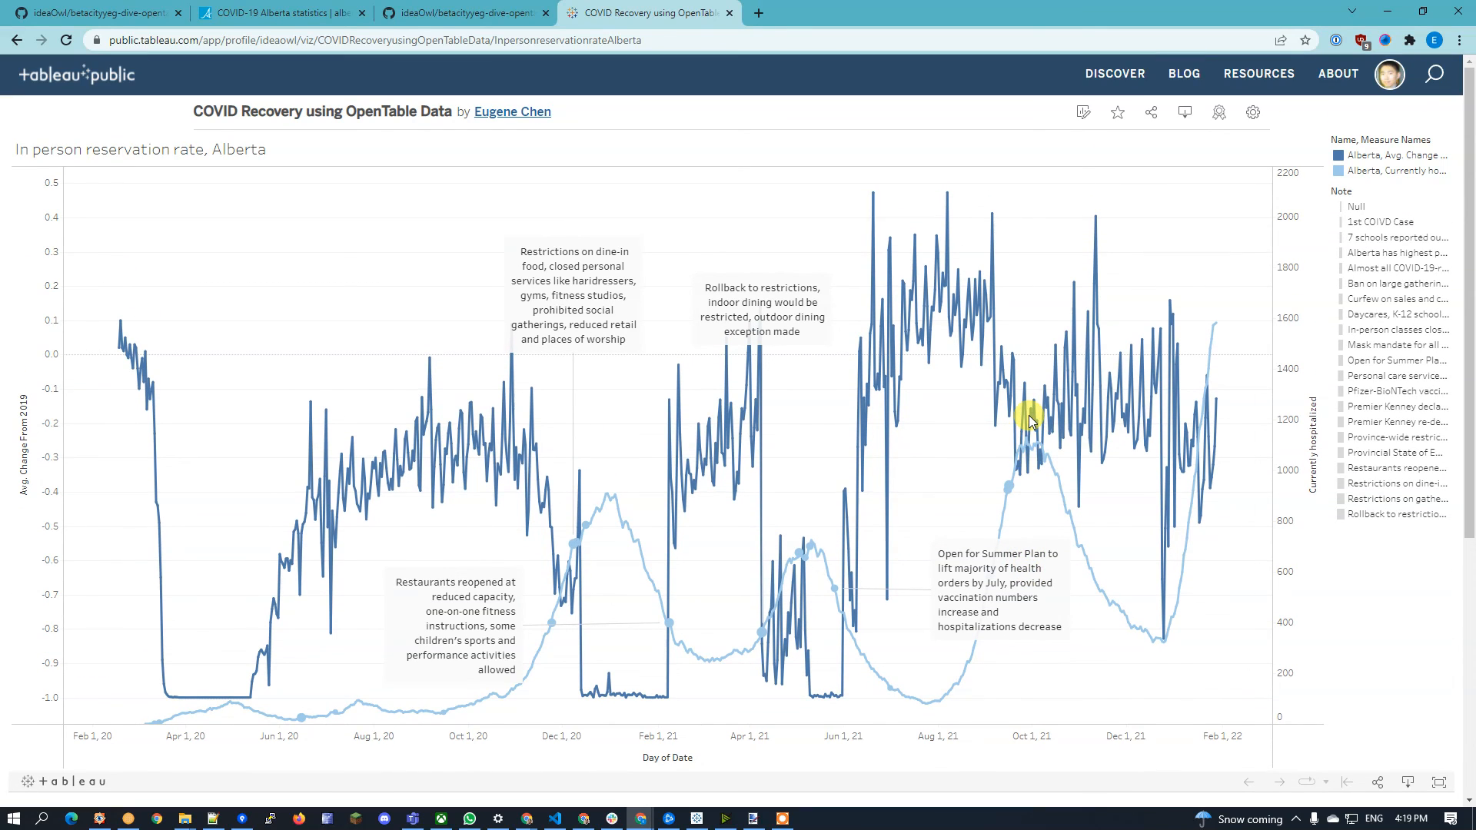